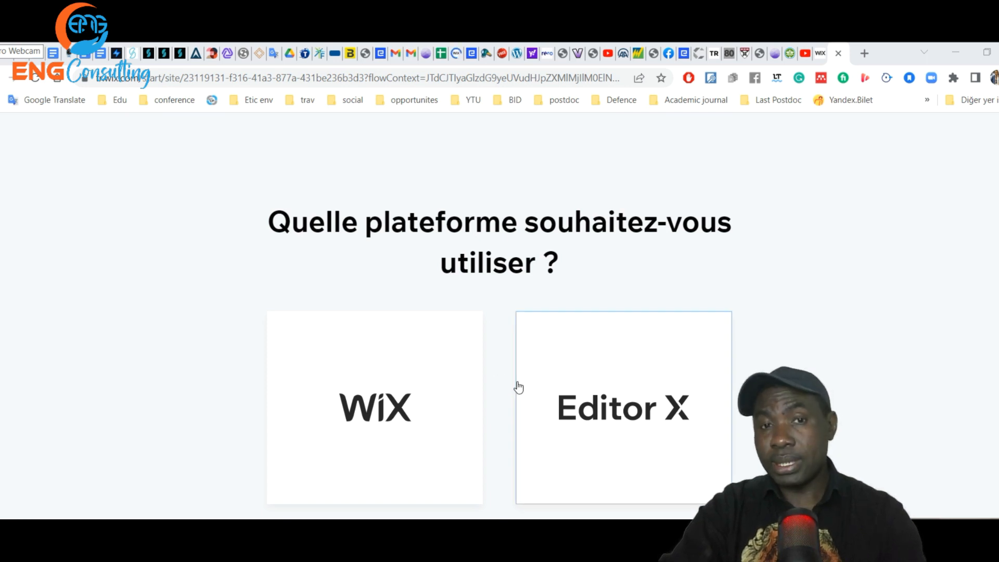
Choose Wix as the platform and set the site type to "Boutique en ligne"
left_click(382, 409)
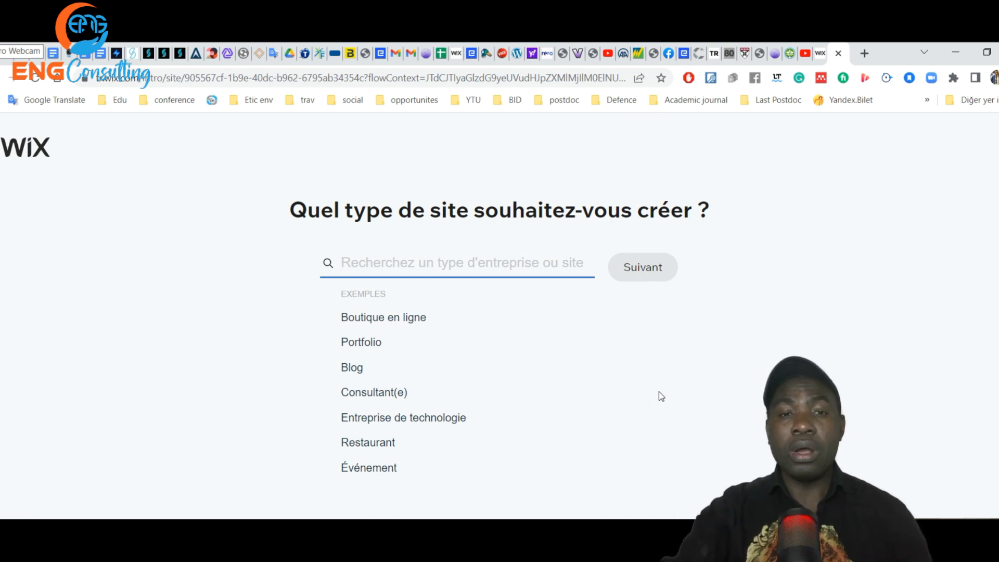
left_click(387, 318)
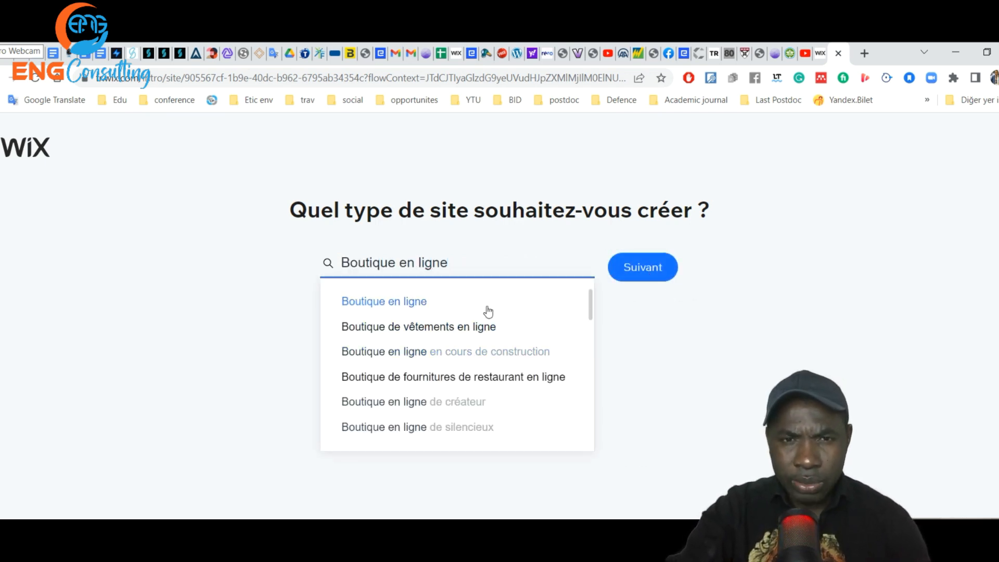
left_click(462, 308)
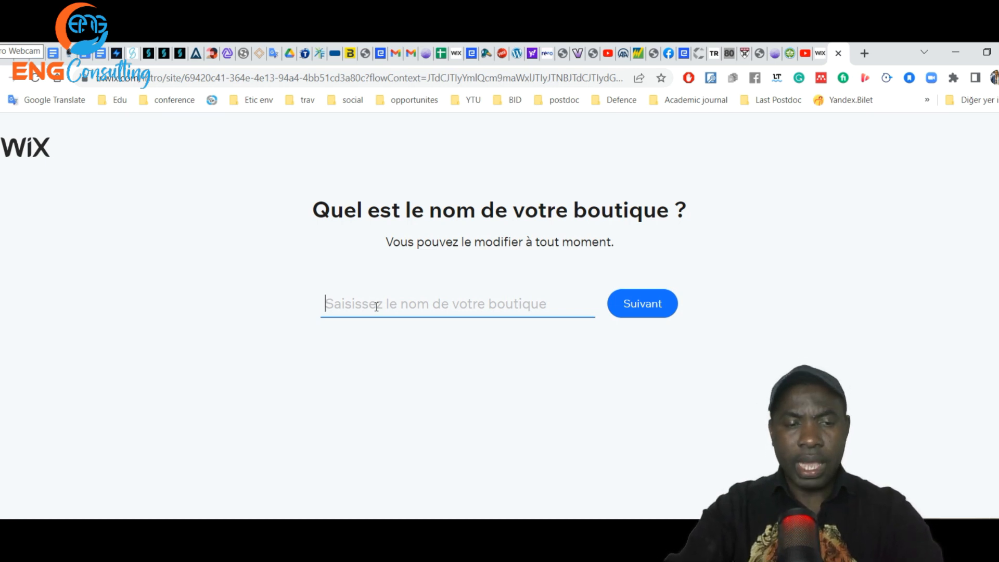
Name the store "andreashop" and continue to the site features
type("an")
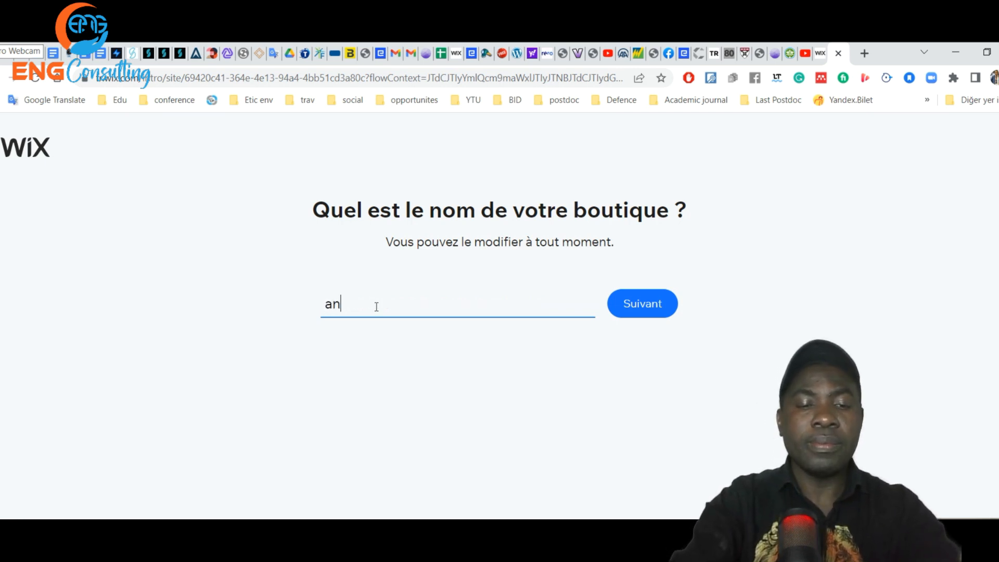
type("dreash")
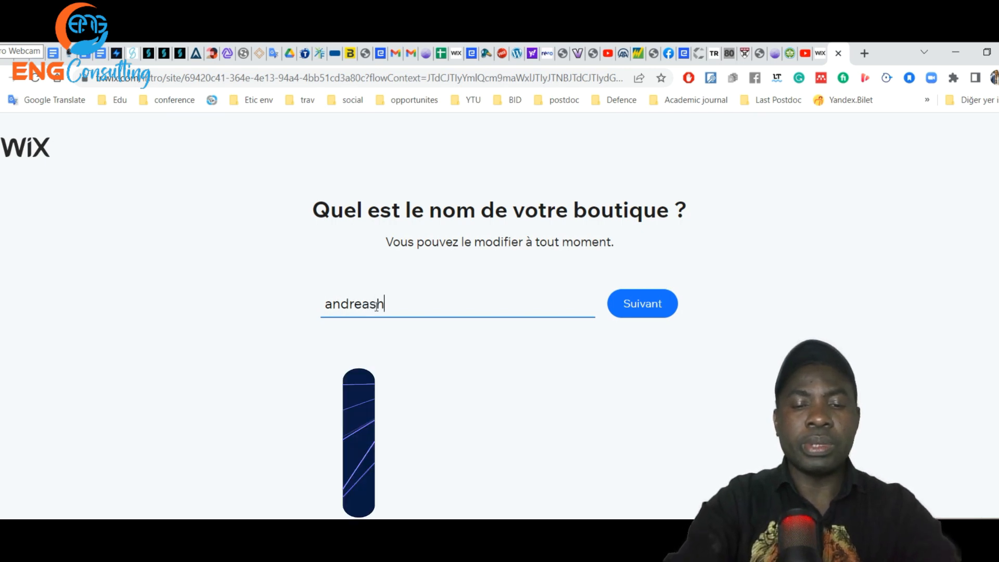
type("o")
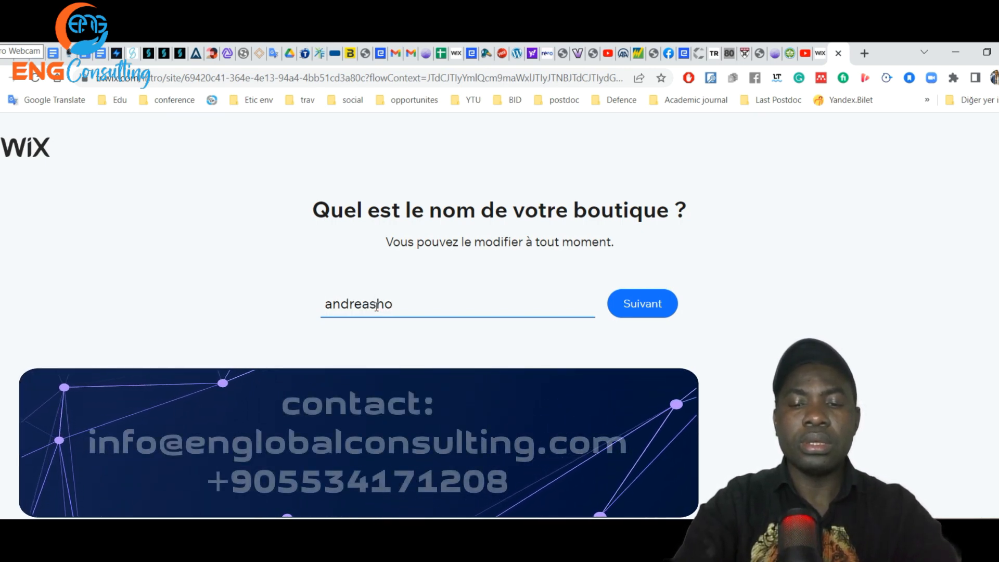
type("pping")
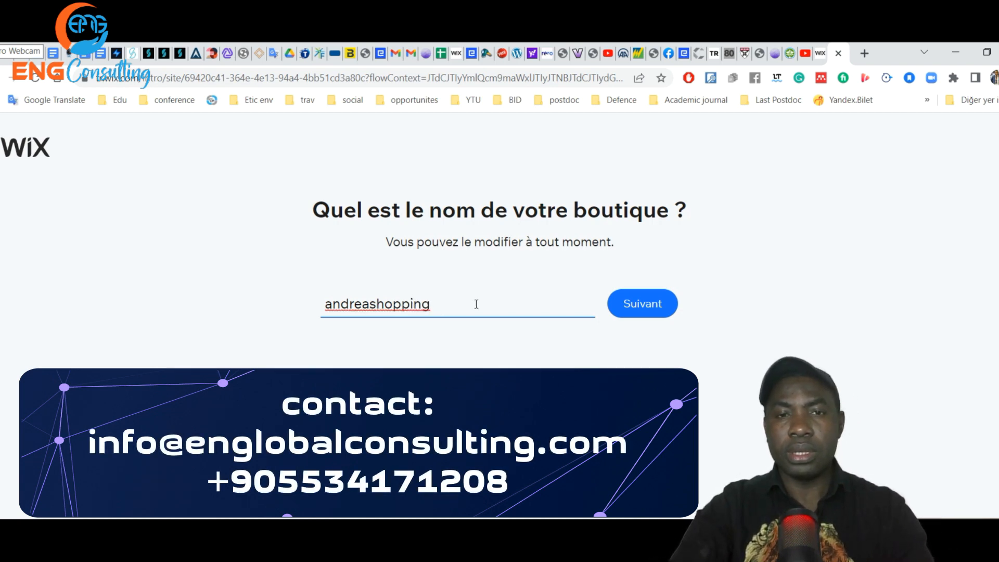
key("BackSpace")
key("BackSpace")
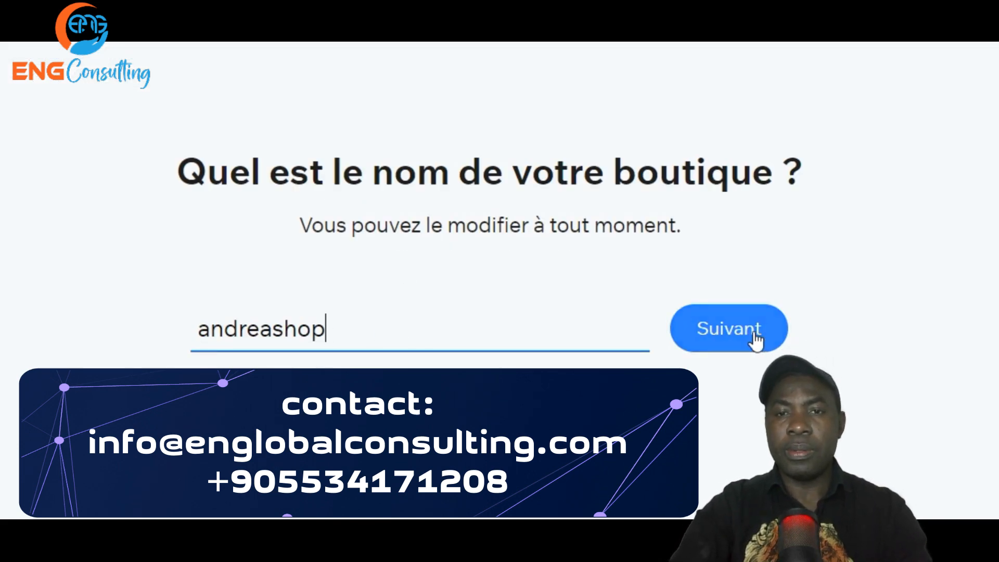
left_click(722, 333)
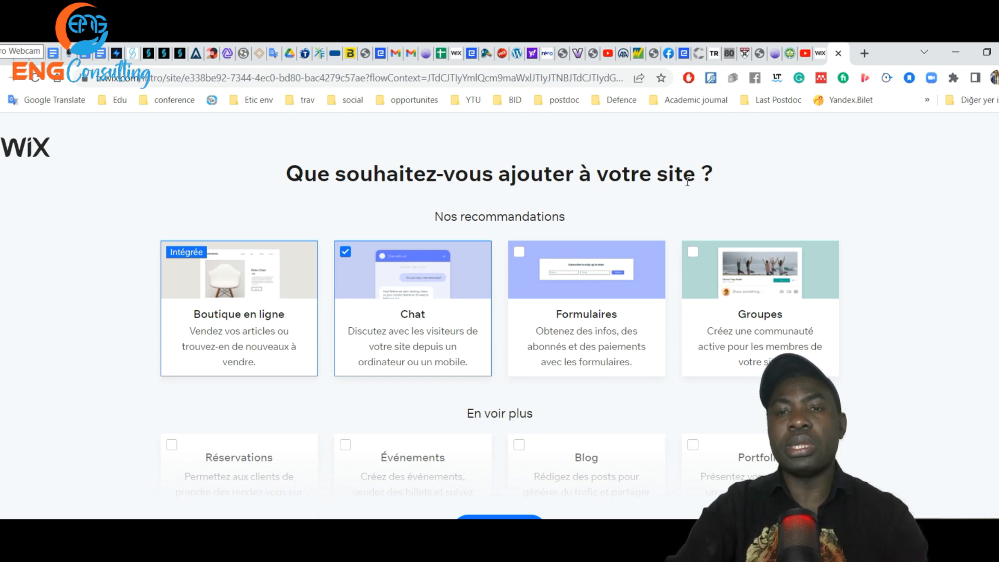
Add the Formulaires, Groupes, Réservations, Blog and Portfolio features to the site
scroll(794, 262, "down", 5)
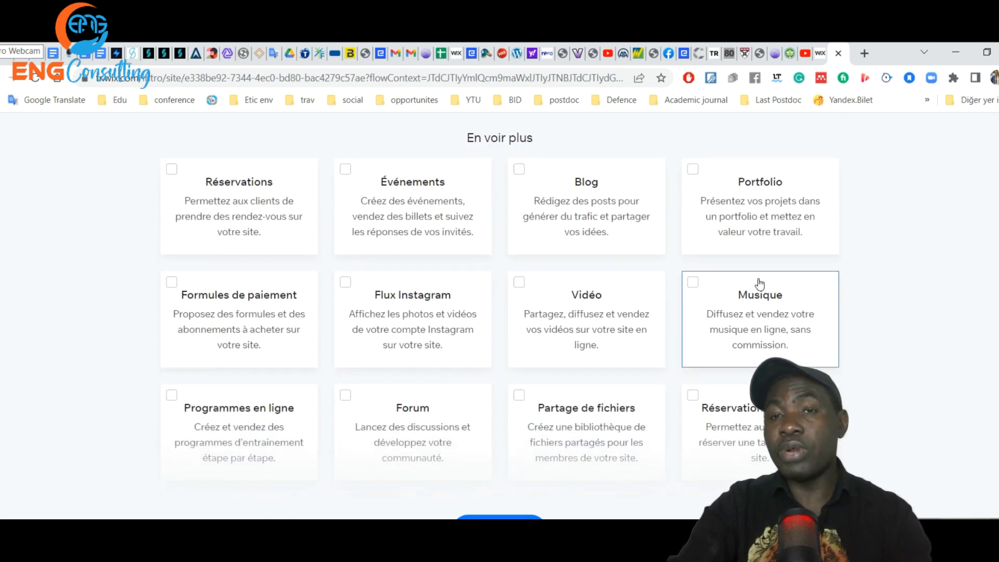
scroll(760, 284, "up", 4)
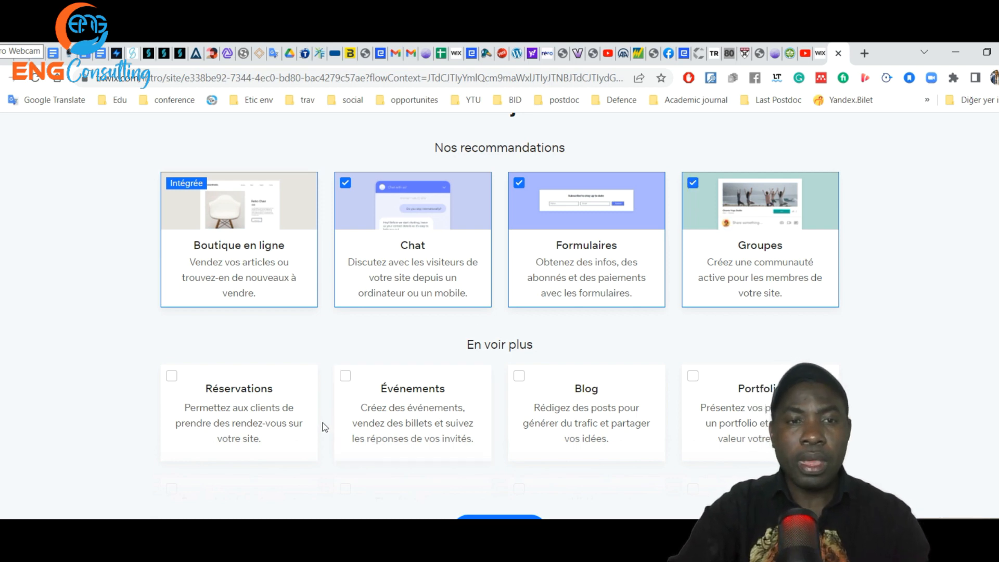
left_click(269, 407)
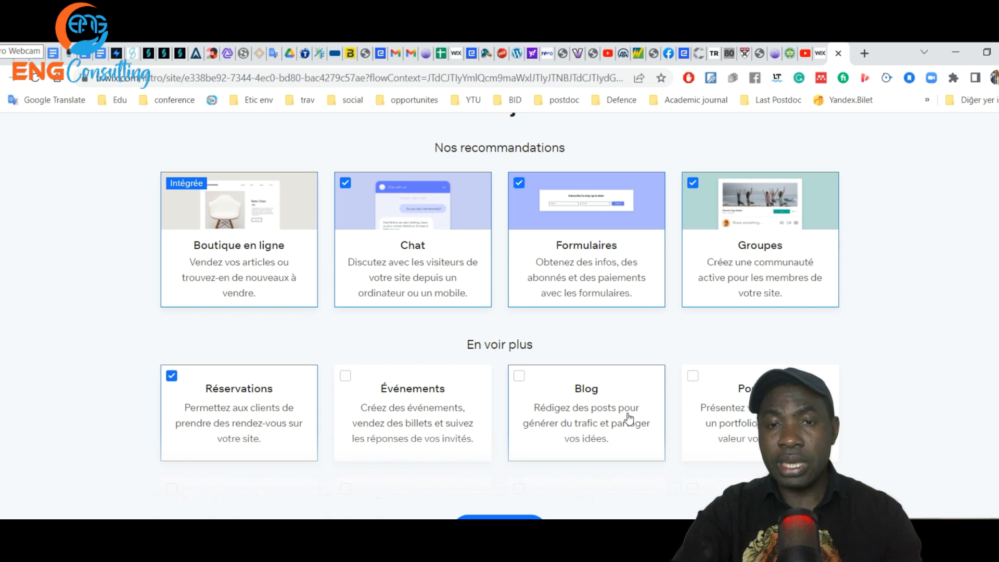
left_click(552, 389)
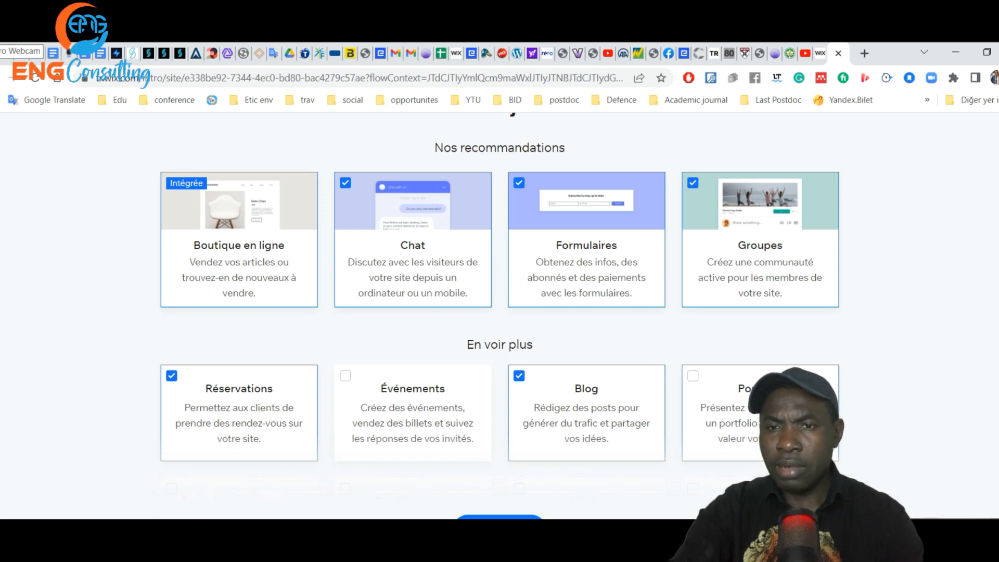
left_click(747, 397)
Add the Formules de paiement, Flux Instagram, Vidéo and Forum features to the site
scroll(666, 419, "down", 3)
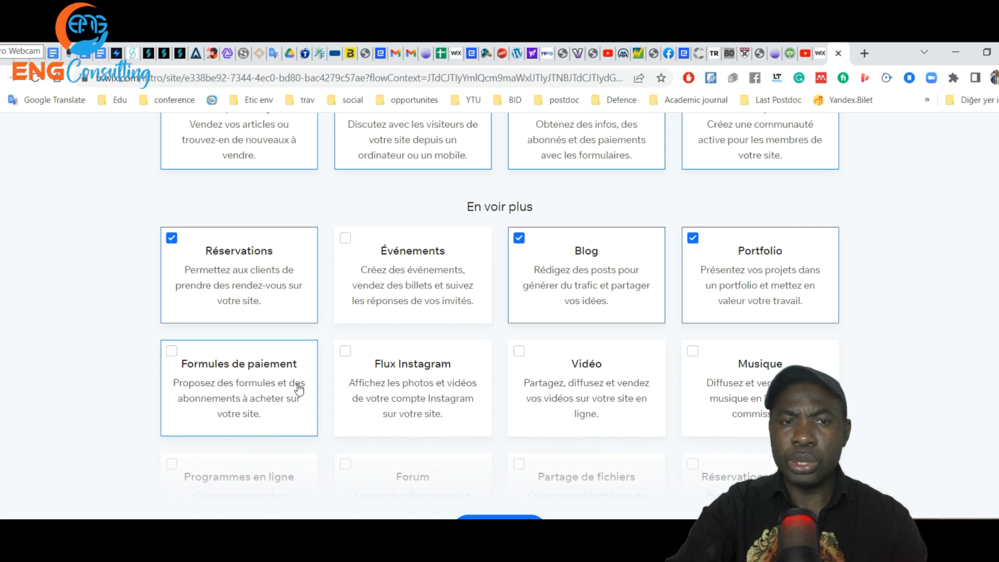
left_click(264, 391)
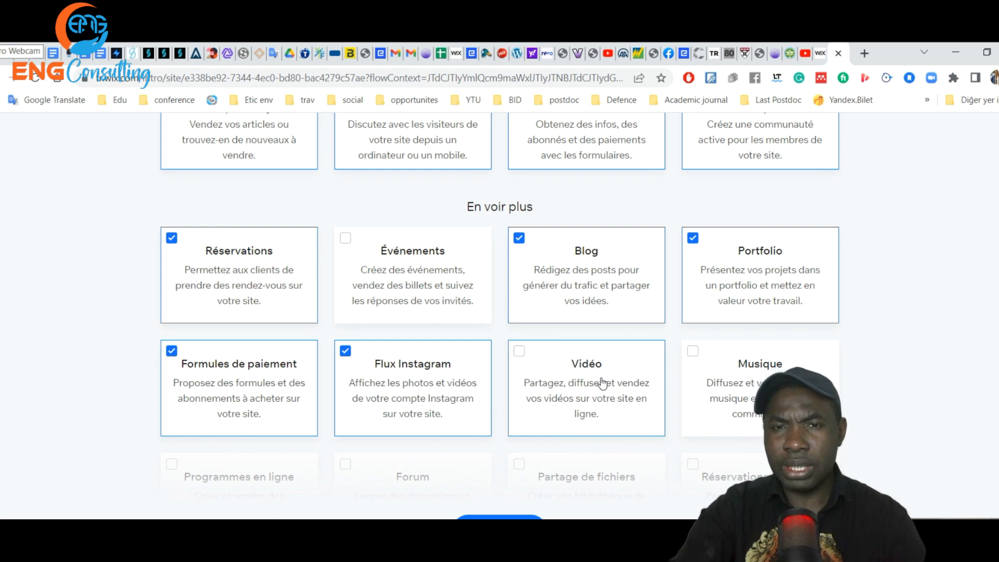
left_click(570, 380)
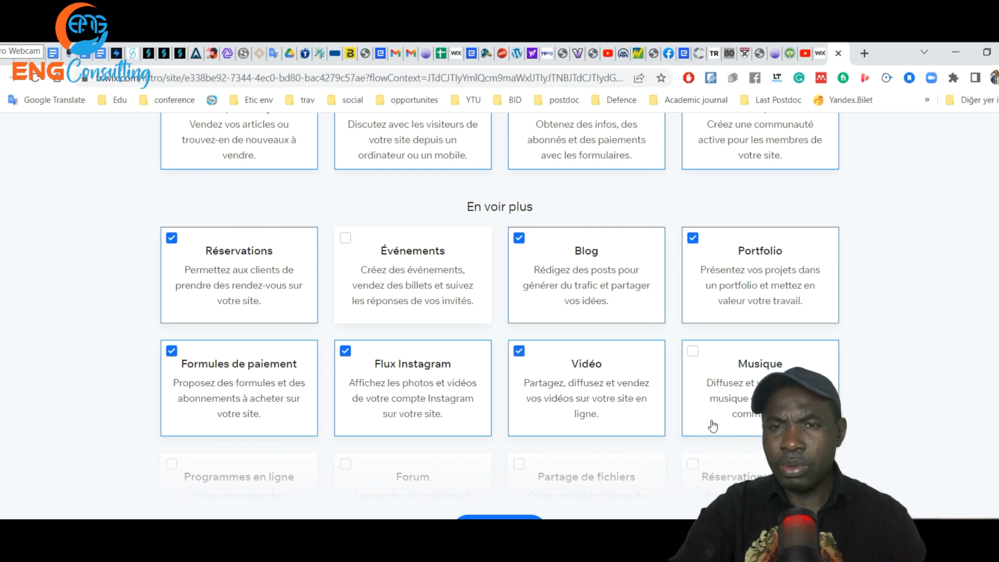
scroll(691, 414, "down", 4)
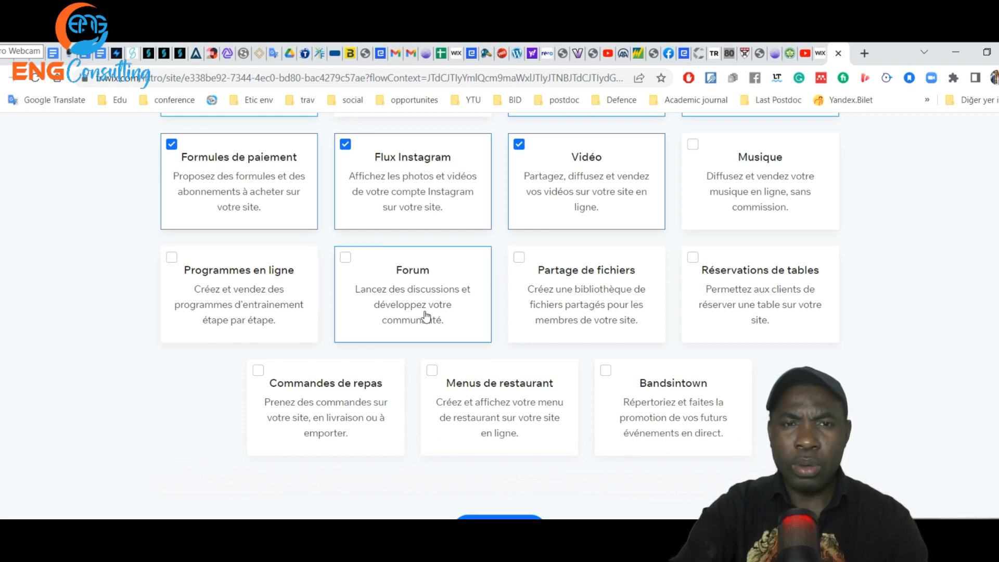
left_click(404, 284)
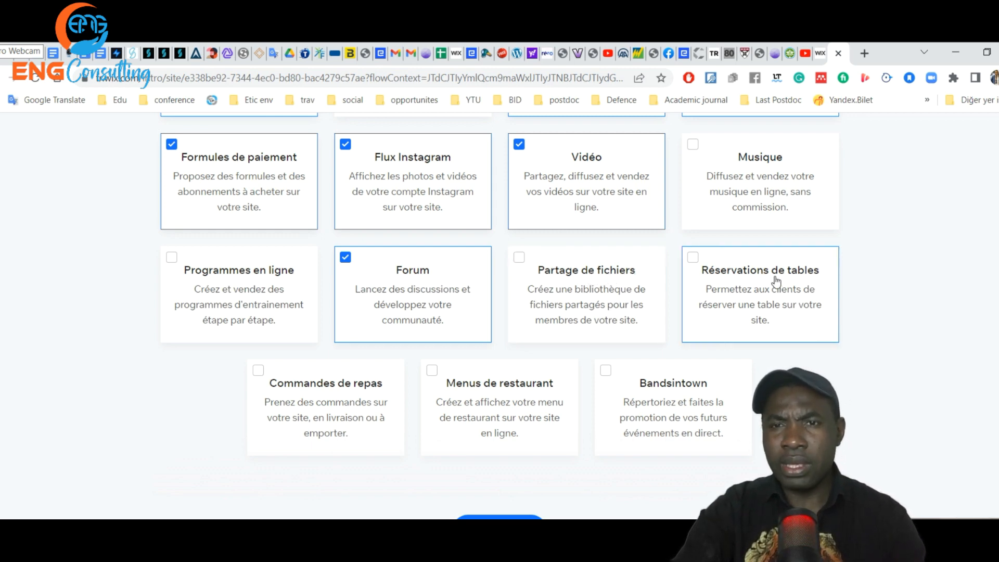
scroll(587, 326, "down", 1)
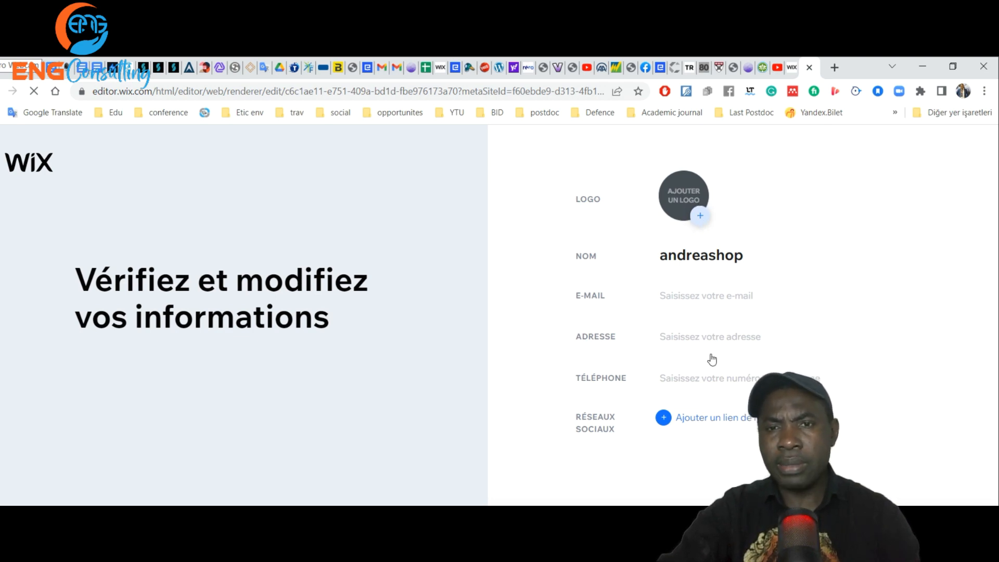
Upload the image "Design sans titre (3)" from the Belgeler folder as the store's logo
left_click(700, 218)
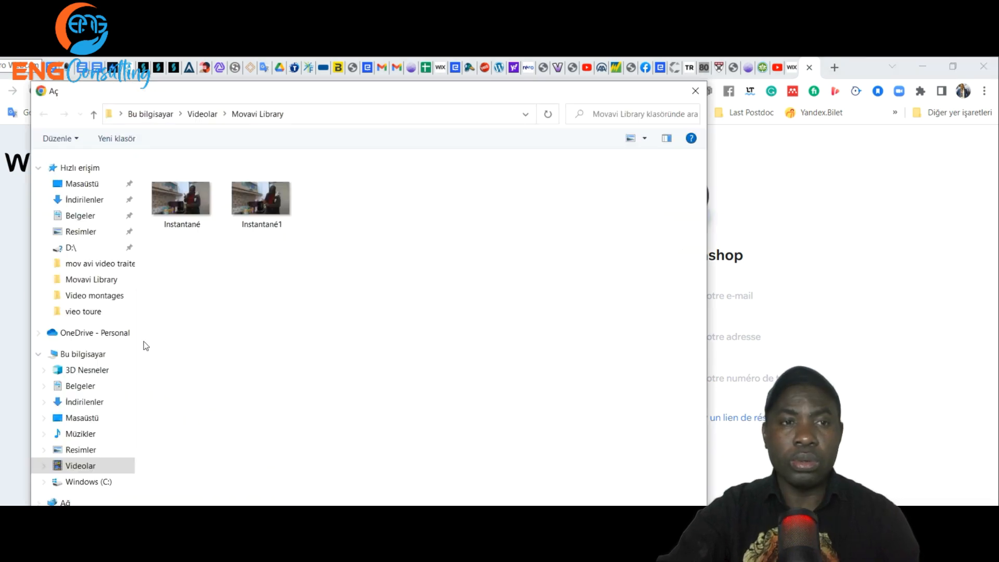
left_click(79, 216)
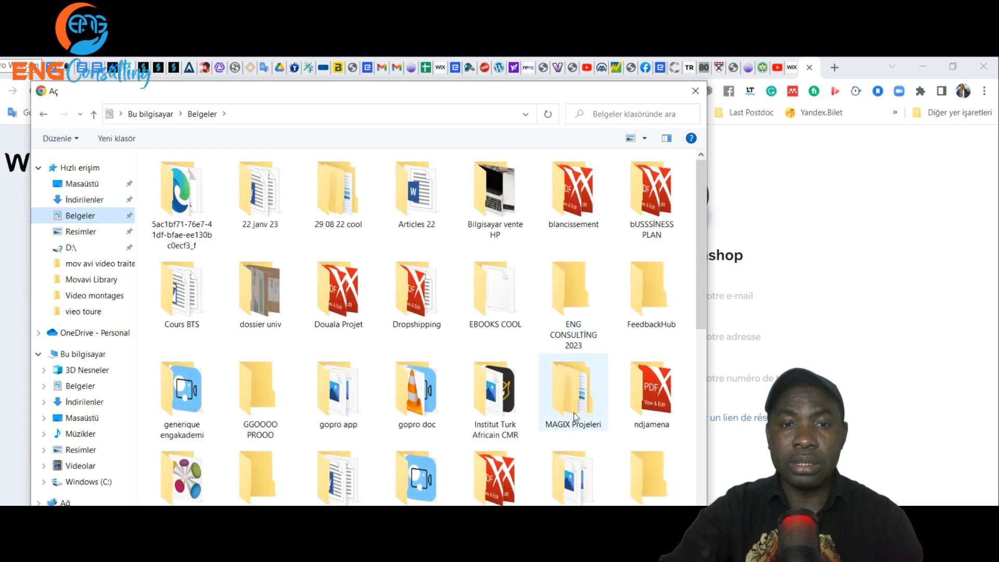
scroll(580, 382, "down", 5)
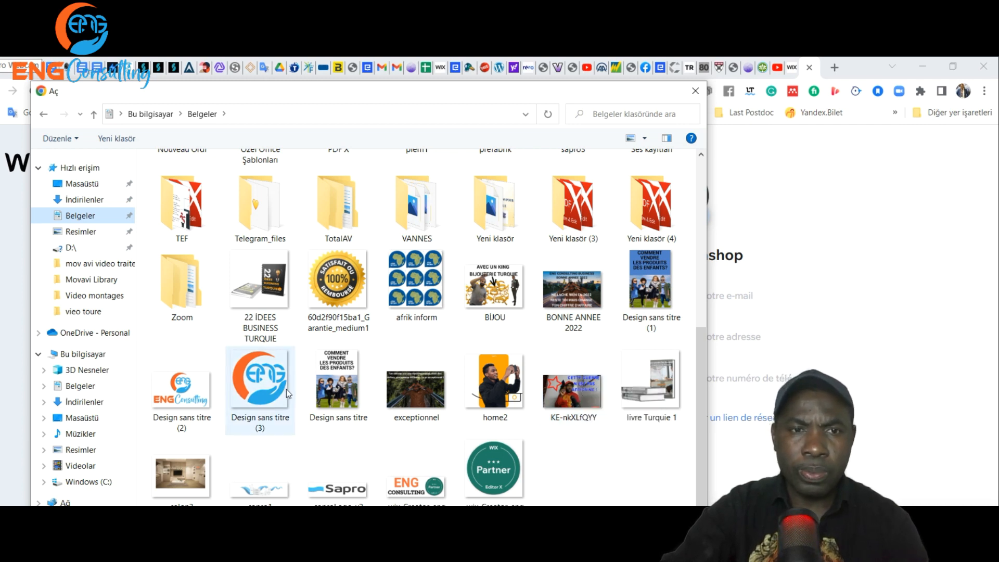
left_click(255, 386)
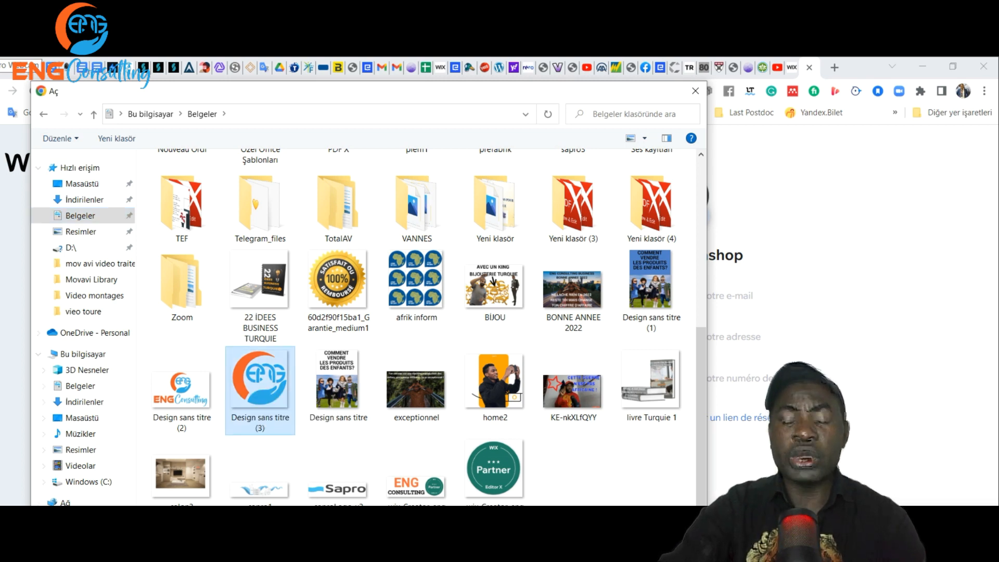
key("Return")
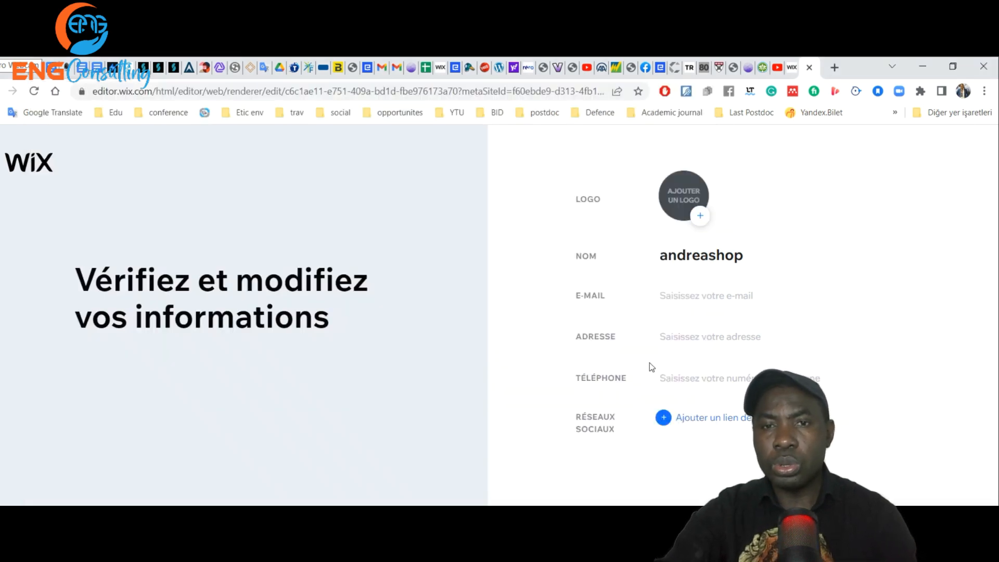
Fill in the store's e-mail, address and phone number from a saved autofill entry and proceed to the theme choice
left_click(706, 296)
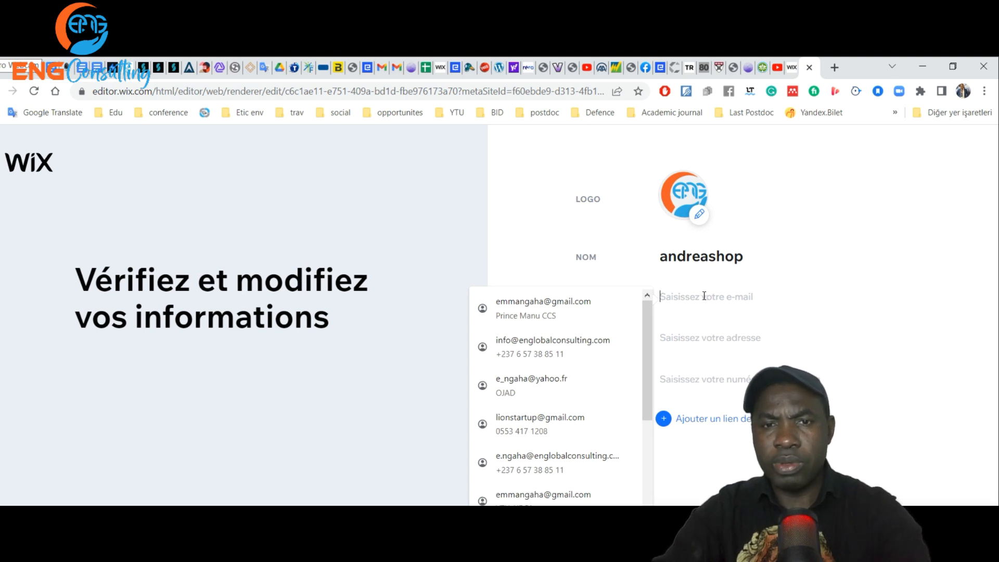
type("lion")
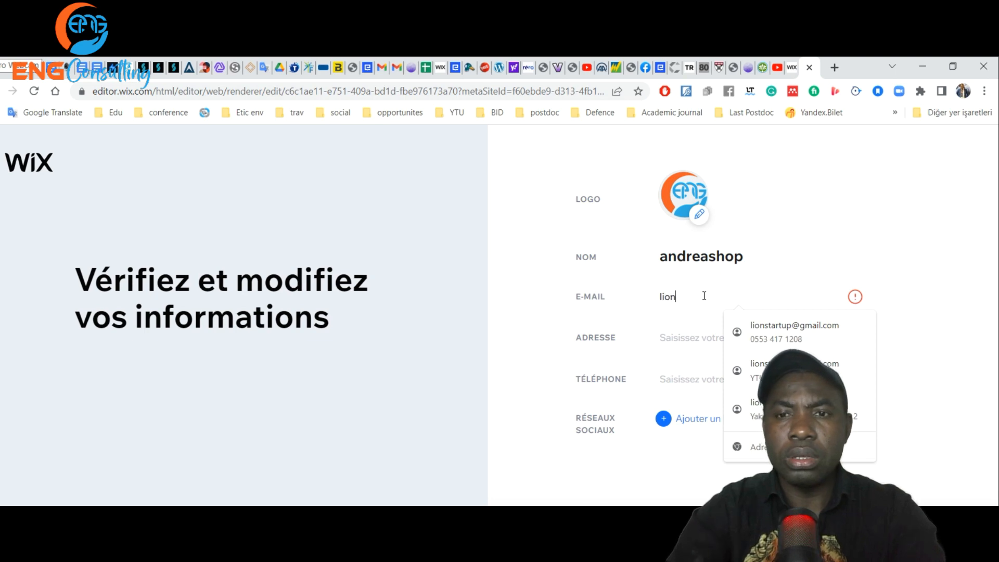
left_click(824, 319)
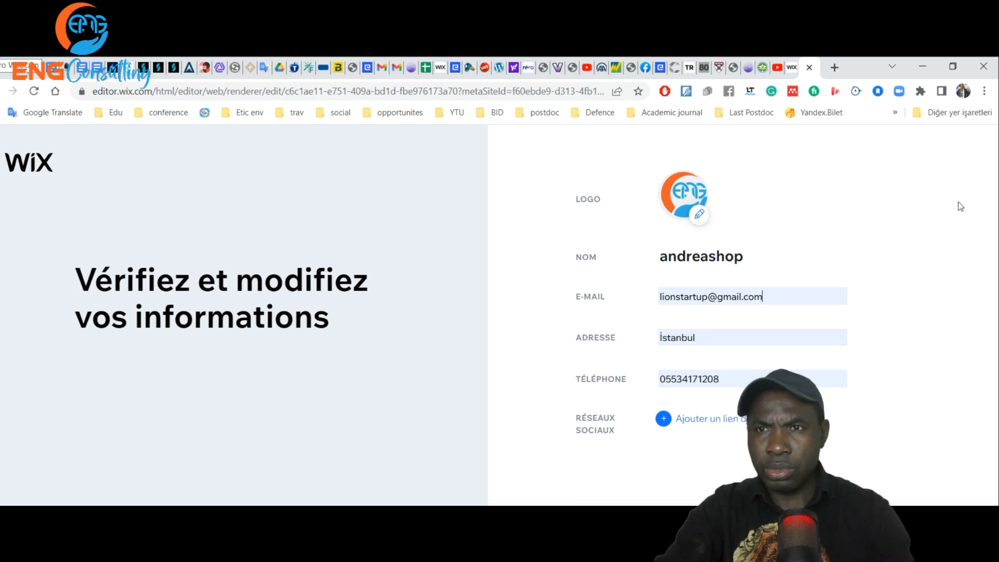
left_click(954, 68)
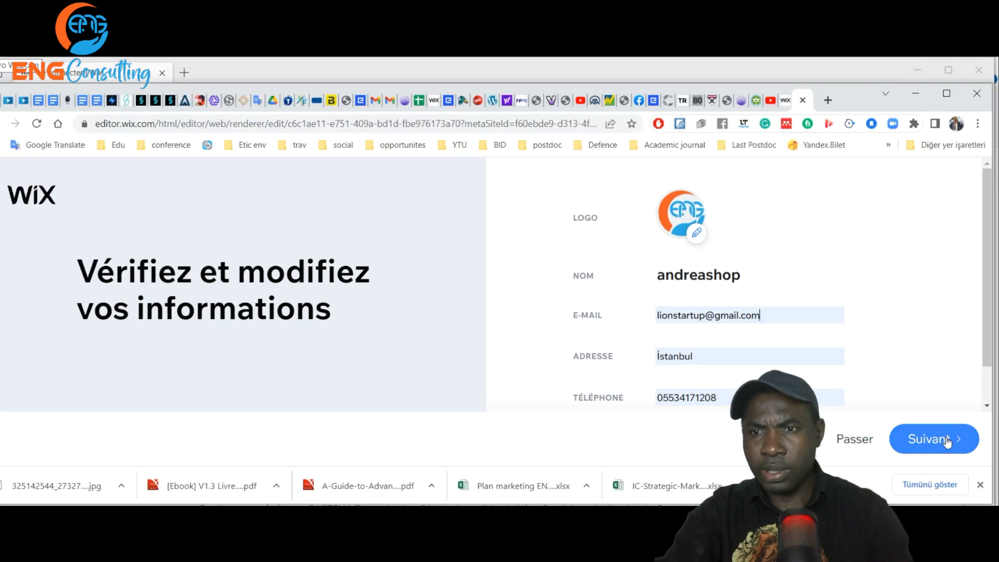
left_click(935, 437)
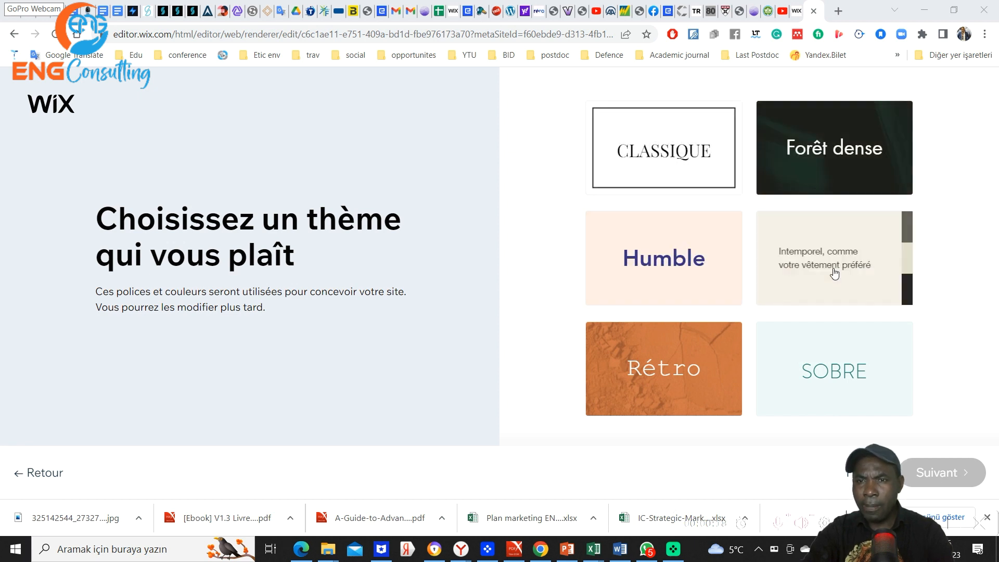
Apply the Rétro theme and choose the dark "Nouveaux arrivages" home page design
left_click(666, 373)
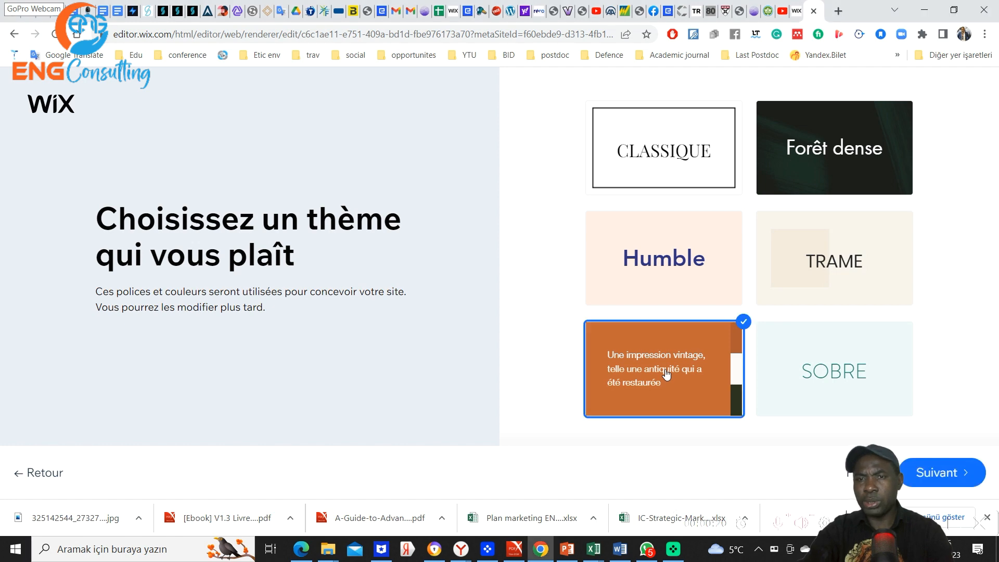
left_click(943, 475)
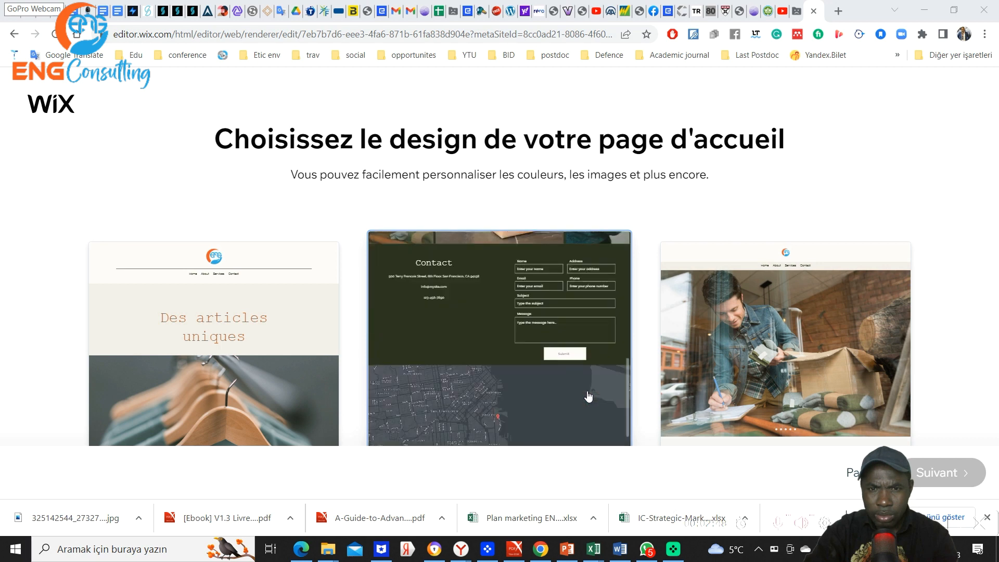
scroll(587, 377, "down", 1)
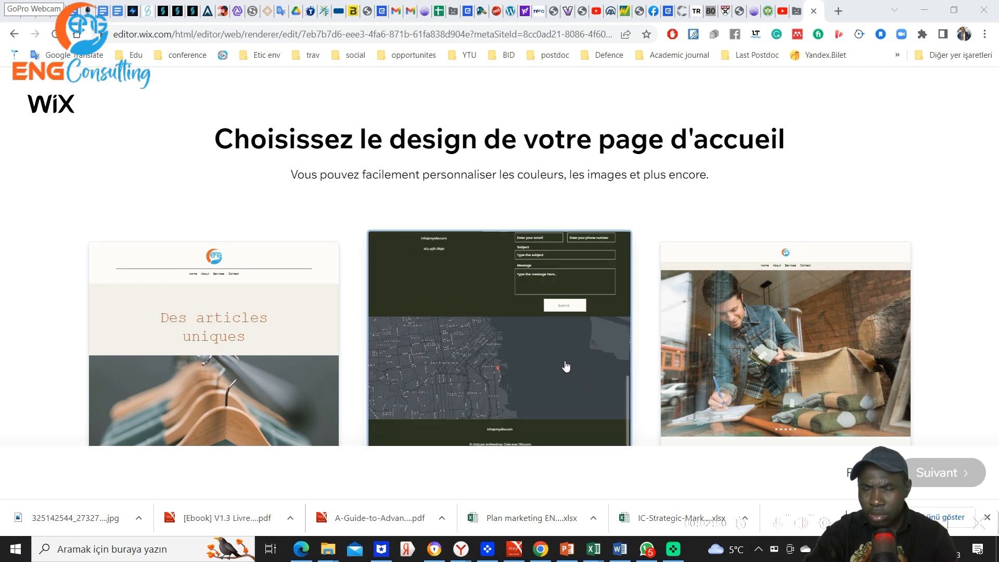
scroll(566, 367, "up", 3)
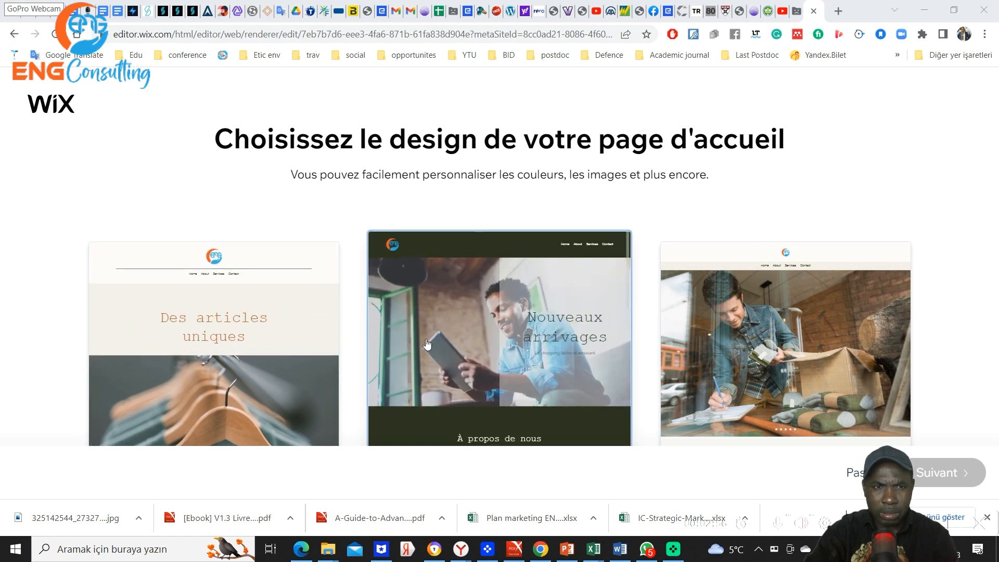
left_click(556, 338)
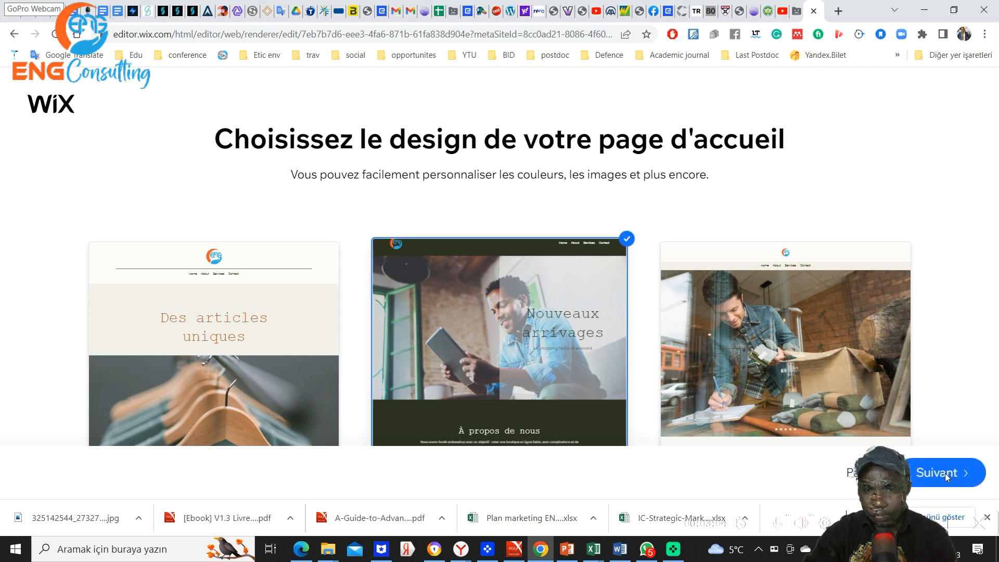
left_click(945, 477)
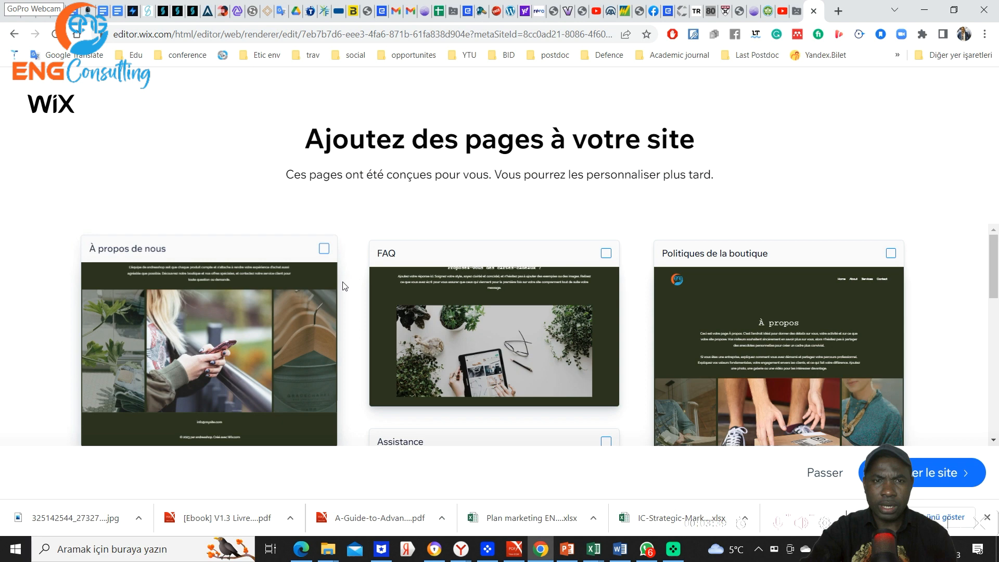
Include the À propos de nous page and create the site
left_click(321, 254)
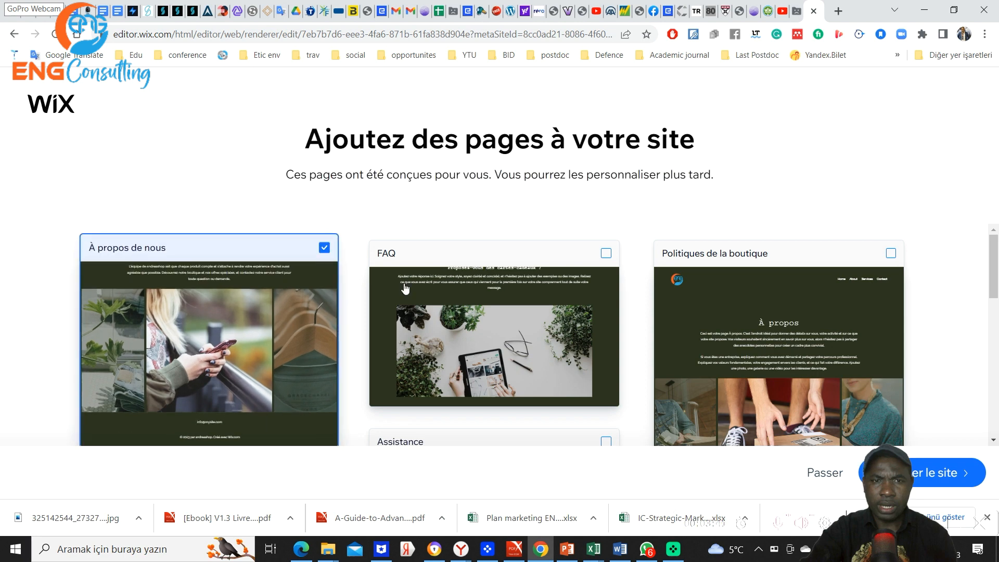
left_click(923, 477)
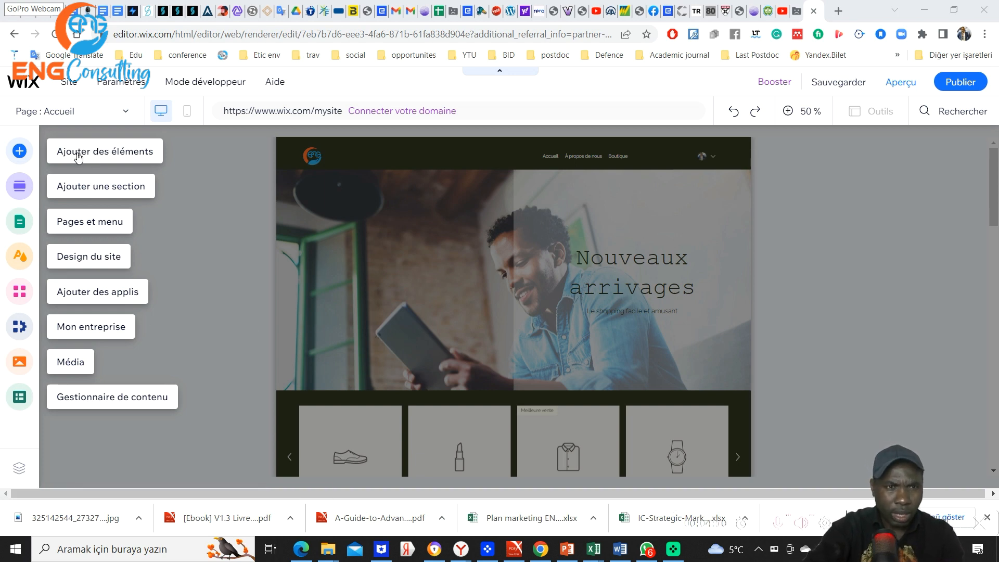
Look through the kinds of elements that can be added to the page, including the text, image and button options
left_click(20, 154)
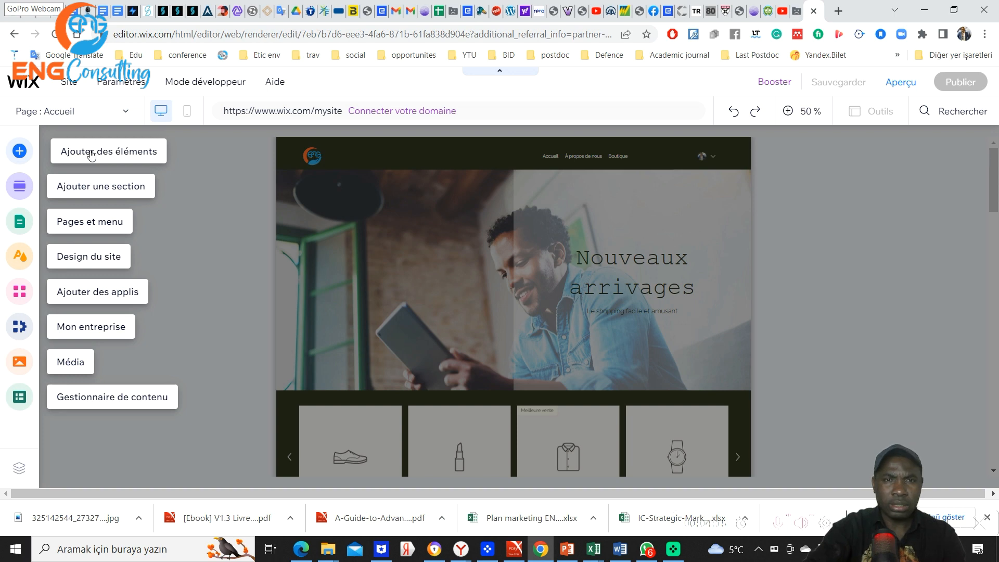
left_click(22, 155)
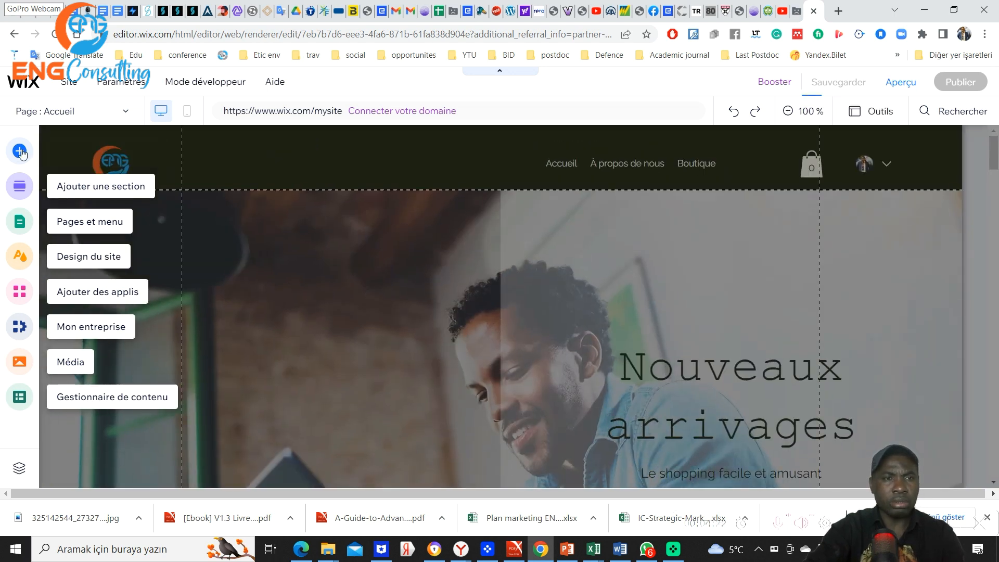
left_click(21, 152)
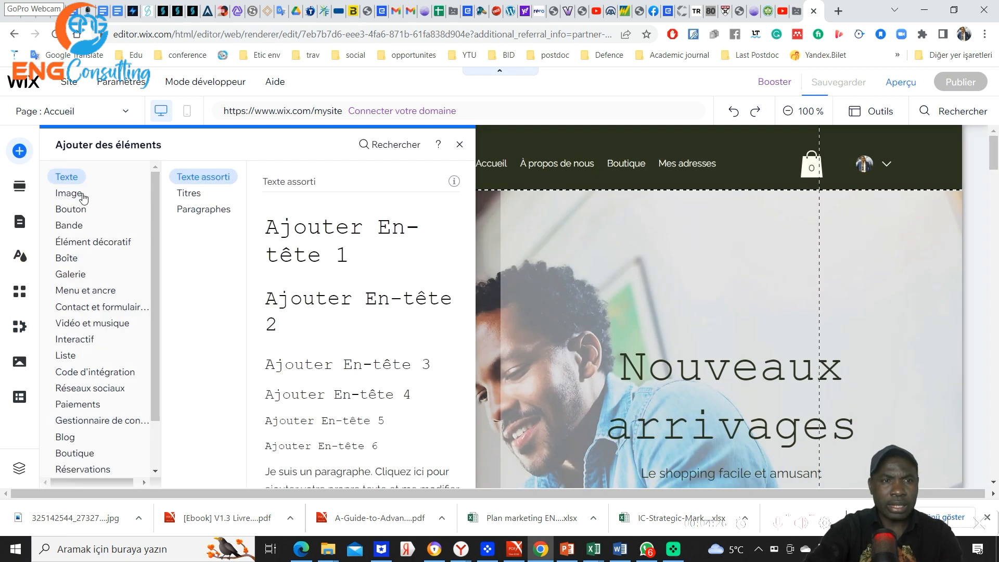
left_click(70, 194)
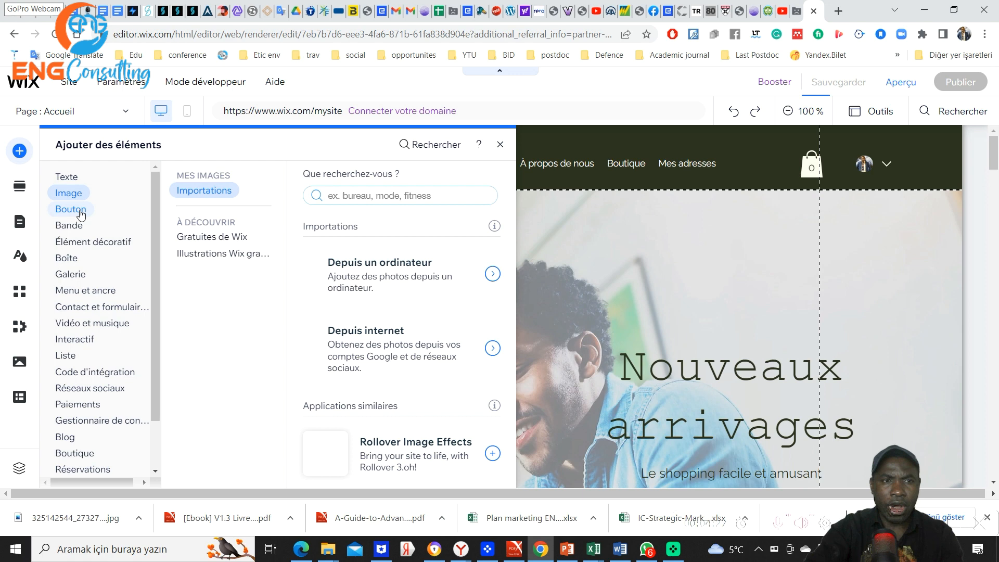
left_click(81, 213)
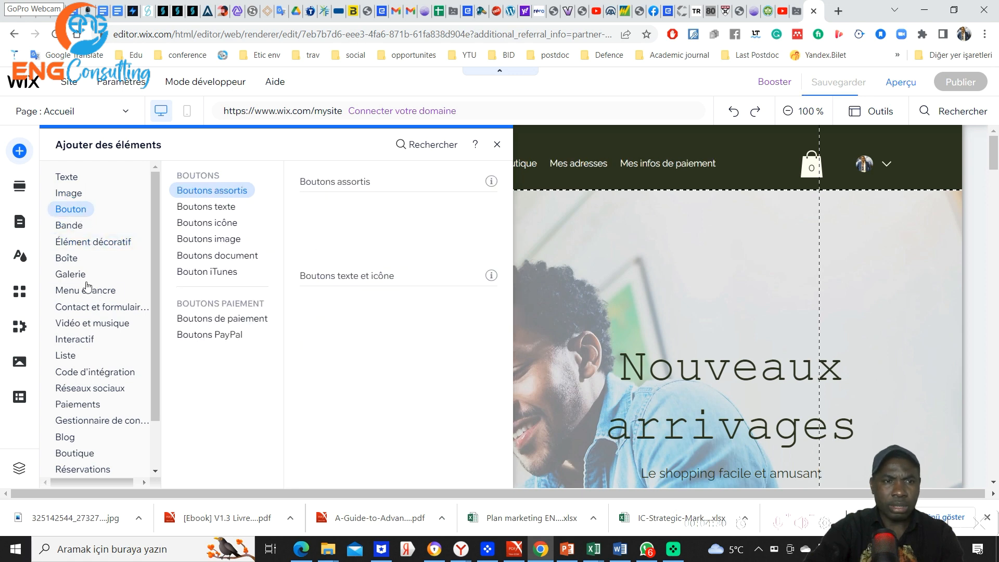
scroll(99, 292, "down", 1)
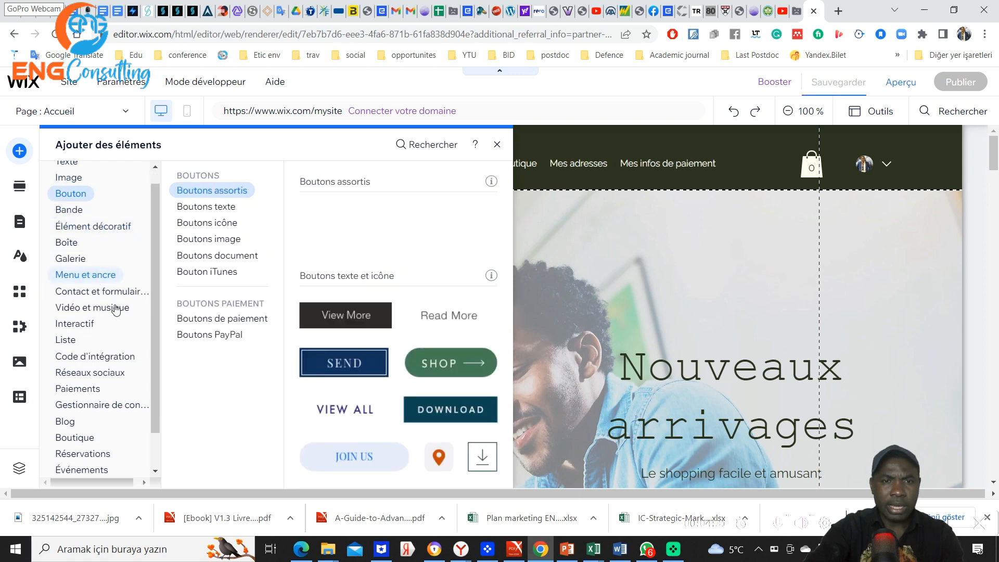
scroll(116, 310, "down", 2)
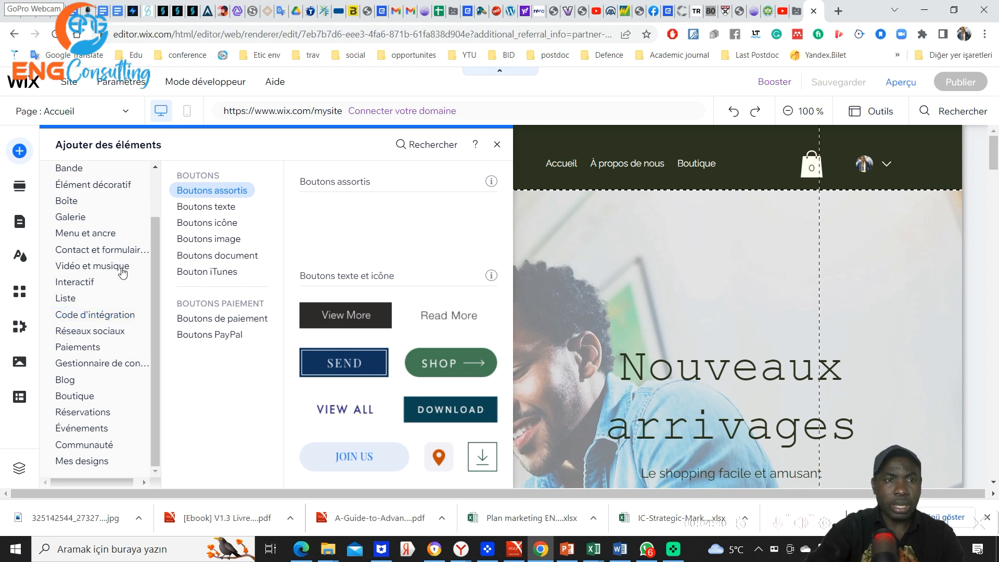
scroll(143, 223, "up", 2)
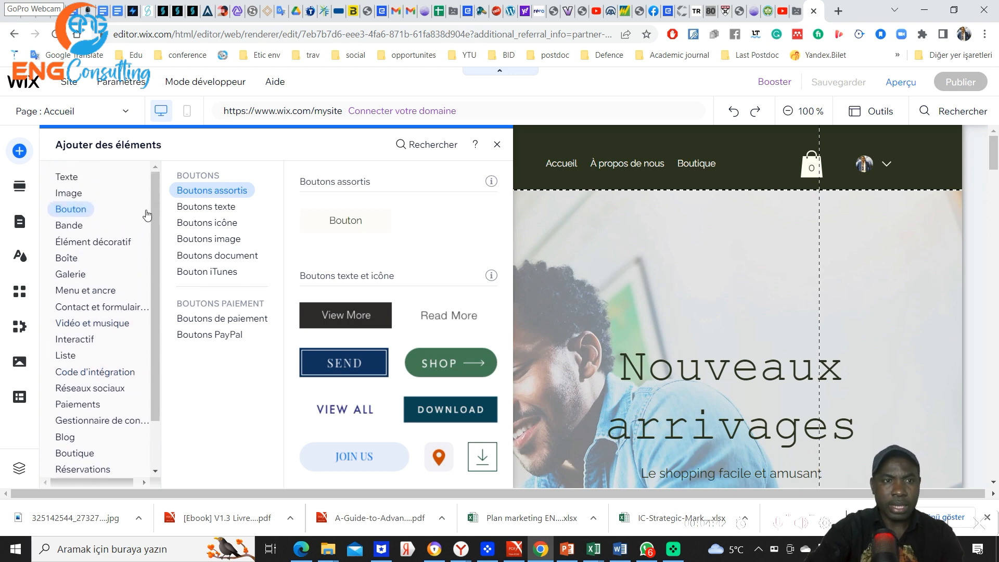
left_click(496, 146)
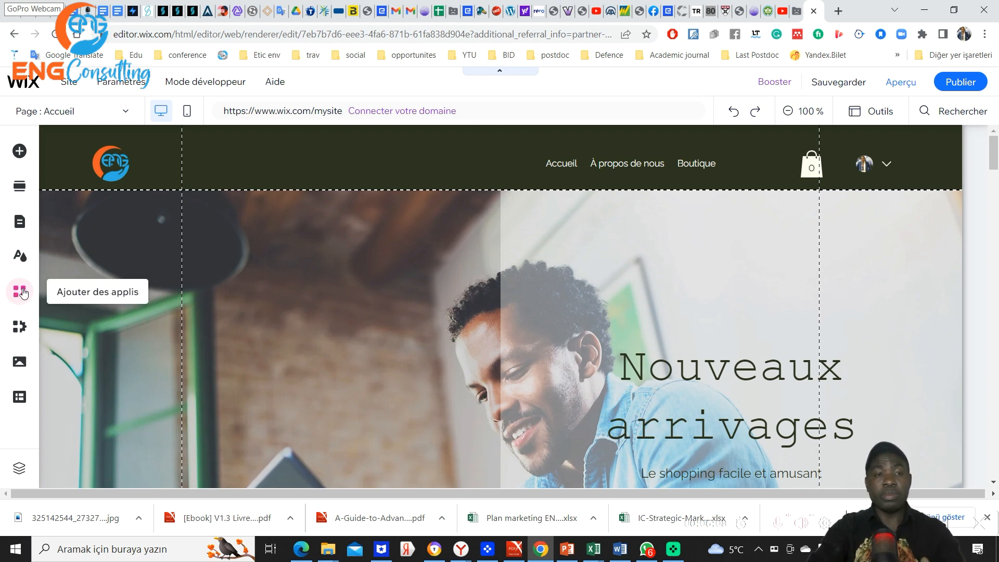
Browse the Wix App Market home page, from the recommended and popular apps to those made by Wix
left_click(21, 293)
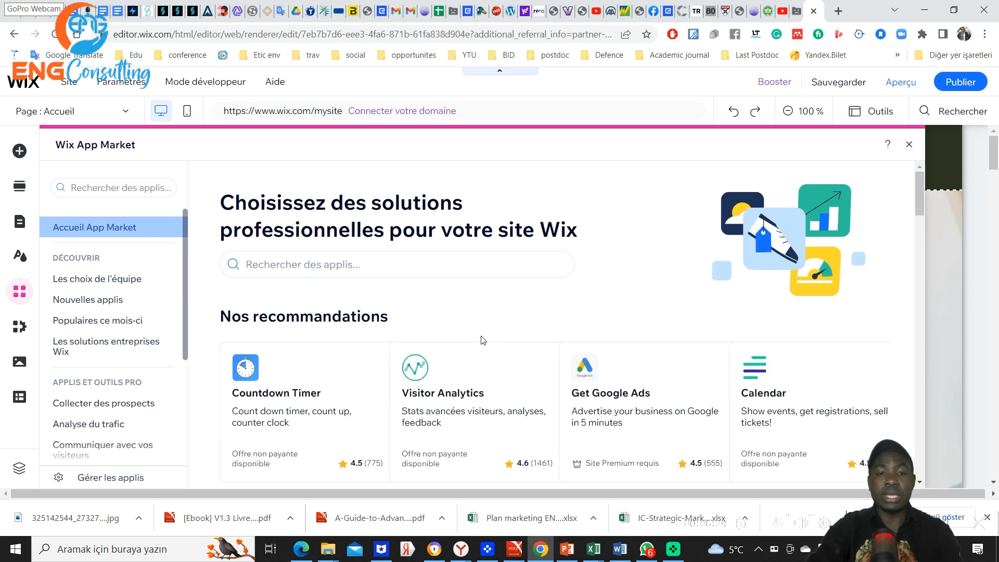
scroll(443, 331, "down", 3)
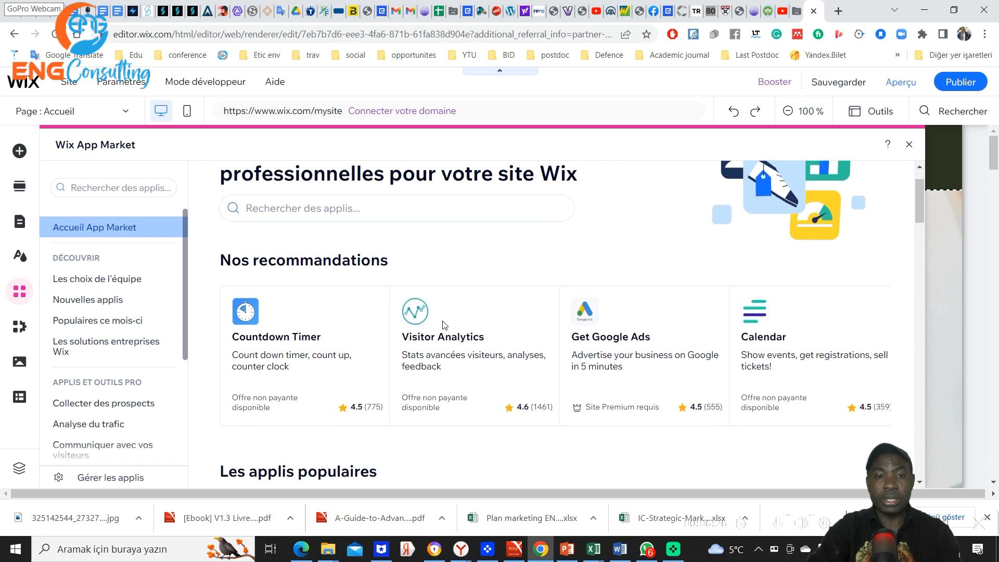
scroll(443, 331, "down", 3)
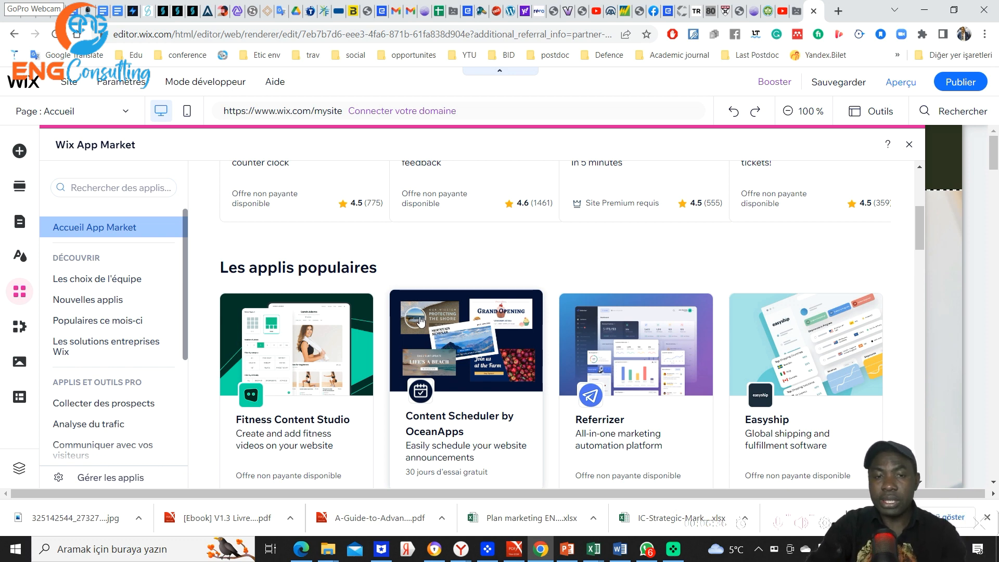
scroll(420, 321, "down", 5)
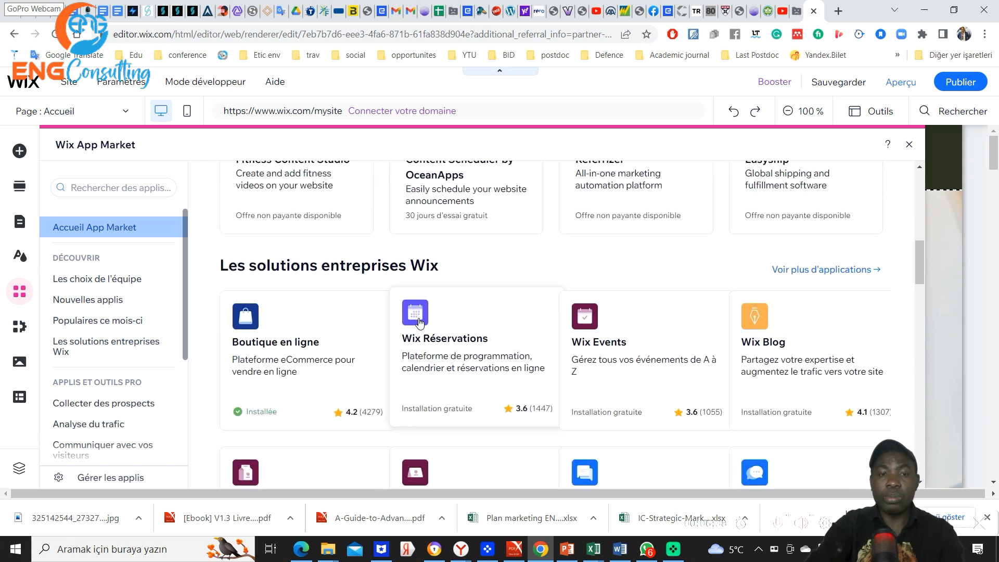
scroll(420, 321, "down", 3)
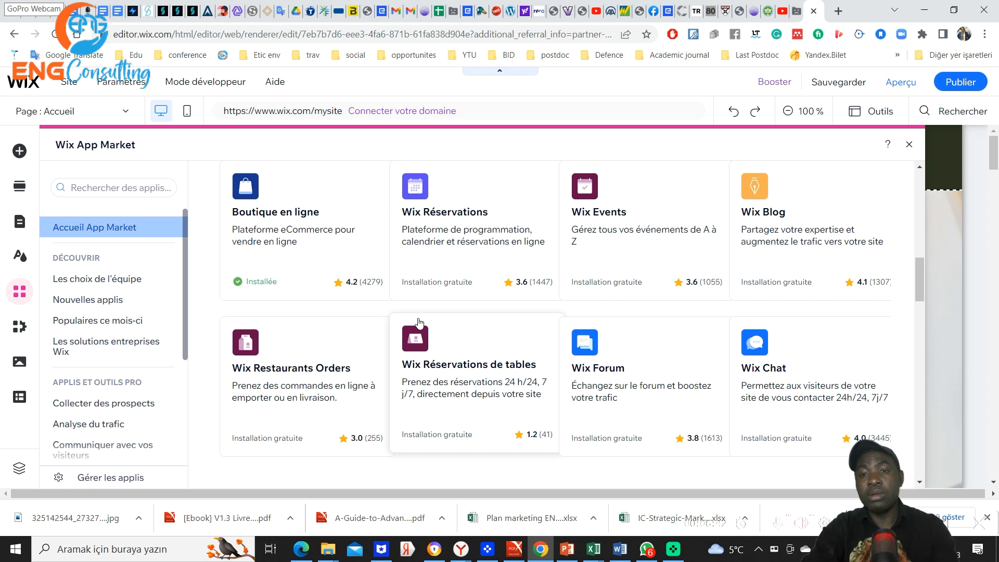
scroll(420, 323, "down", 5)
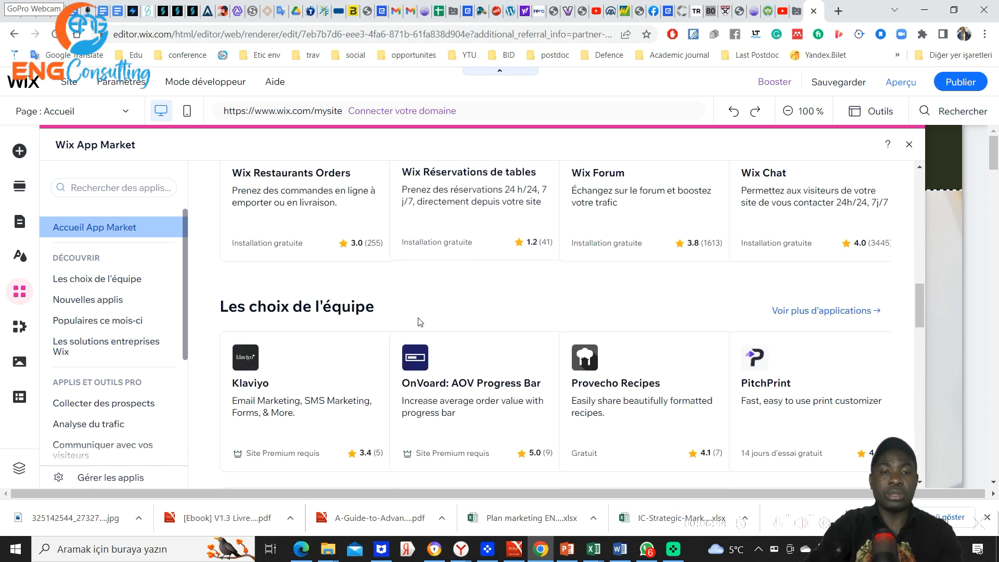
scroll(416, 322, "down", 5)
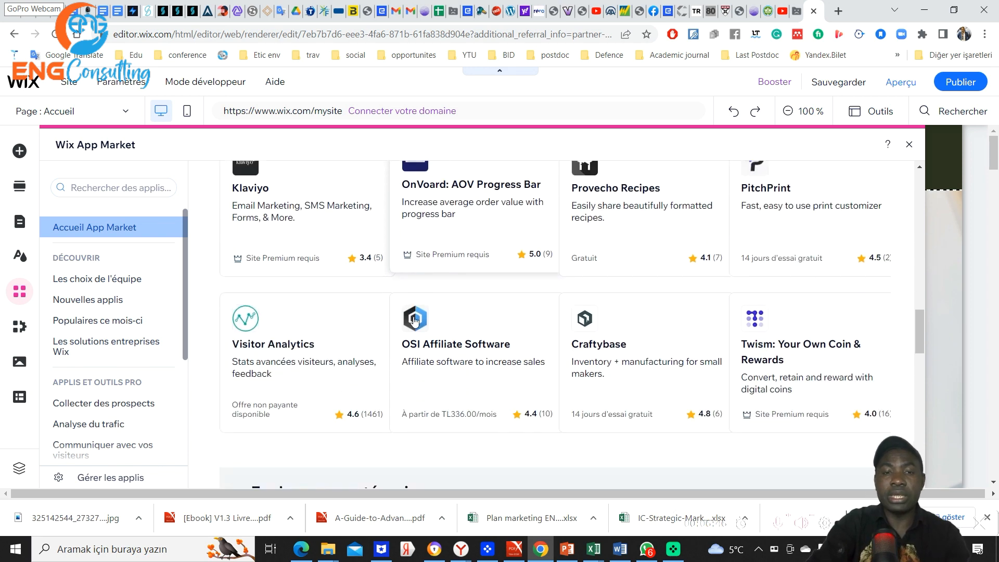
scroll(416, 321, "down", 5)
scroll(415, 323, "up", 4)
scroll(416, 325, "down", 4)
scroll(416, 327, "down", 3)
scroll(415, 328, "down", 4)
scroll(414, 328, "up", 4)
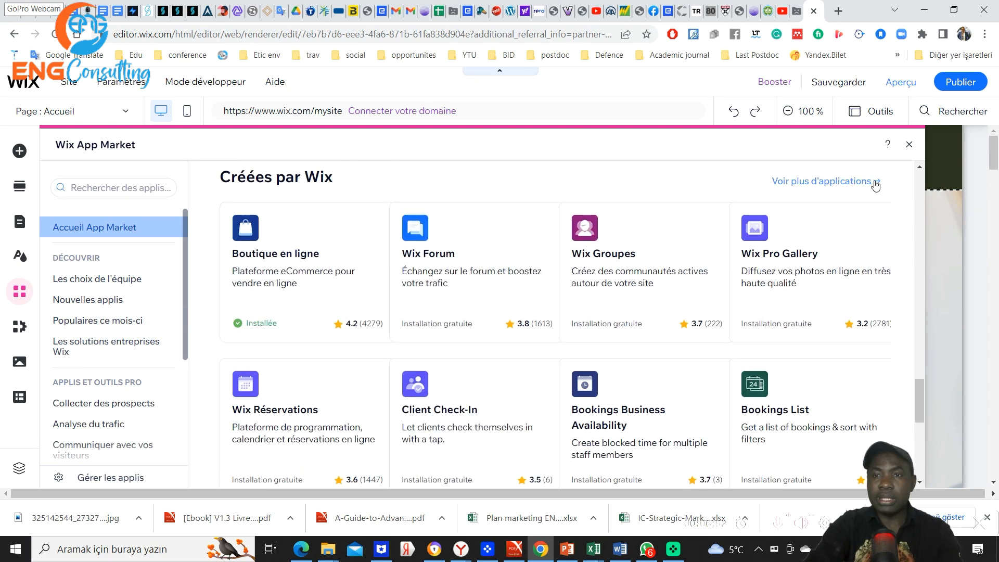
left_click(910, 146)
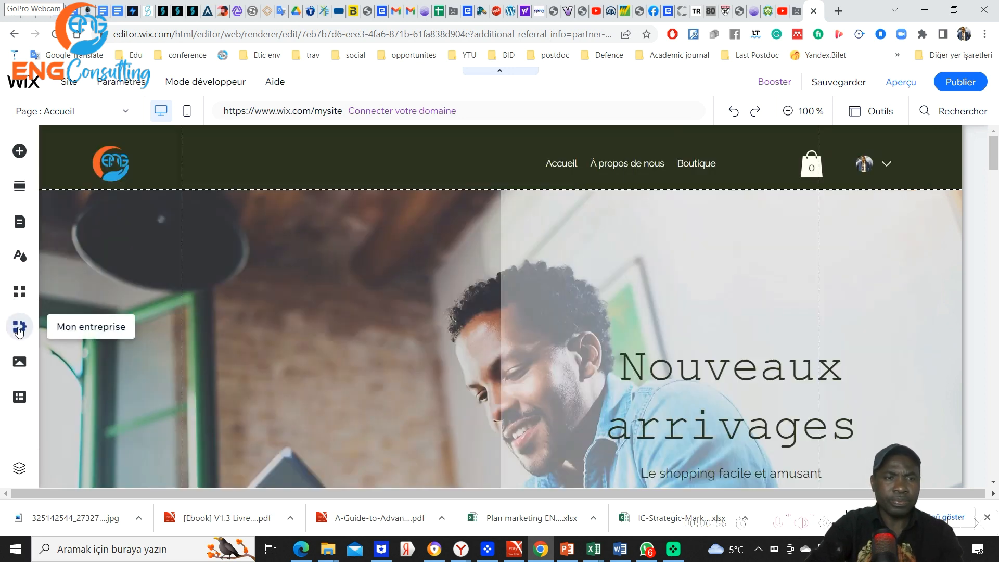
Review the online store's setup tasks among the business tools and browse the media library through to the Shutterstock videos
left_click(19, 329)
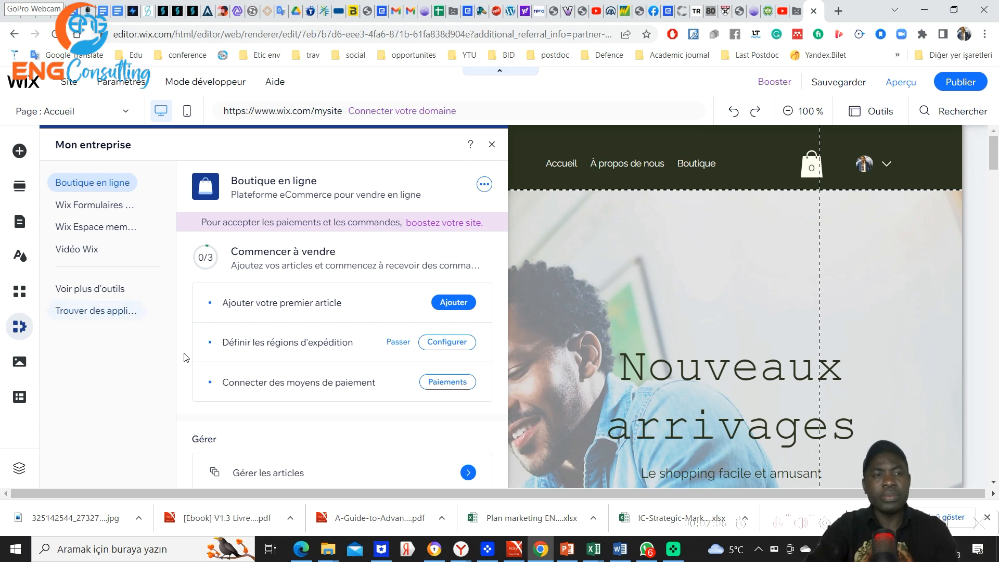
left_click(490, 145)
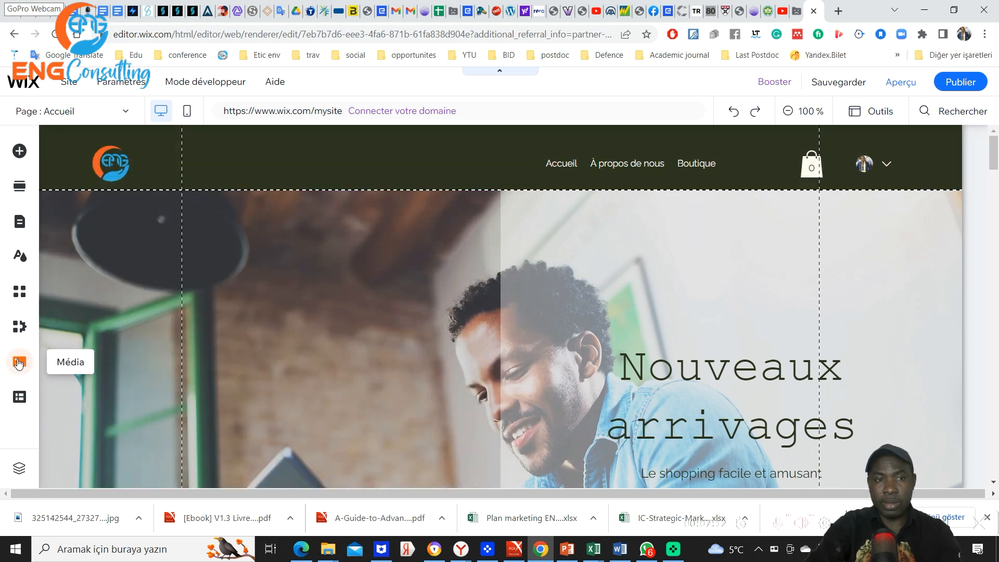
left_click(19, 363)
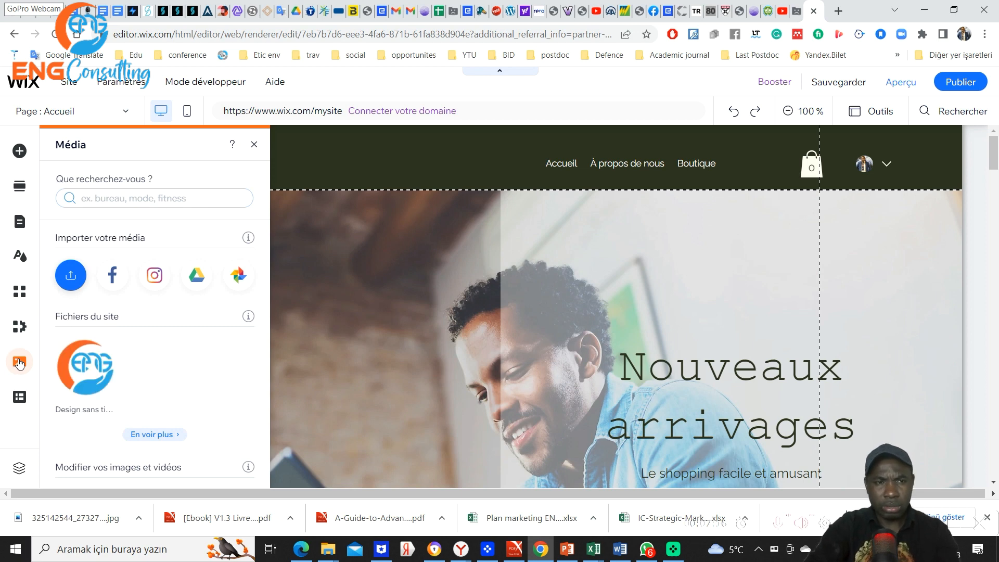
scroll(223, 297, "down", 4)
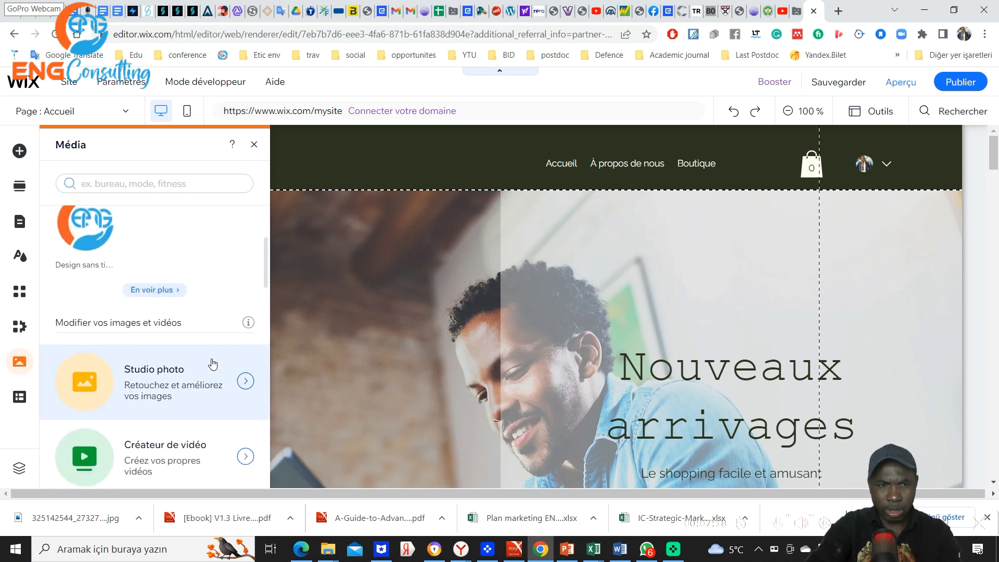
scroll(207, 359, "down", 6)
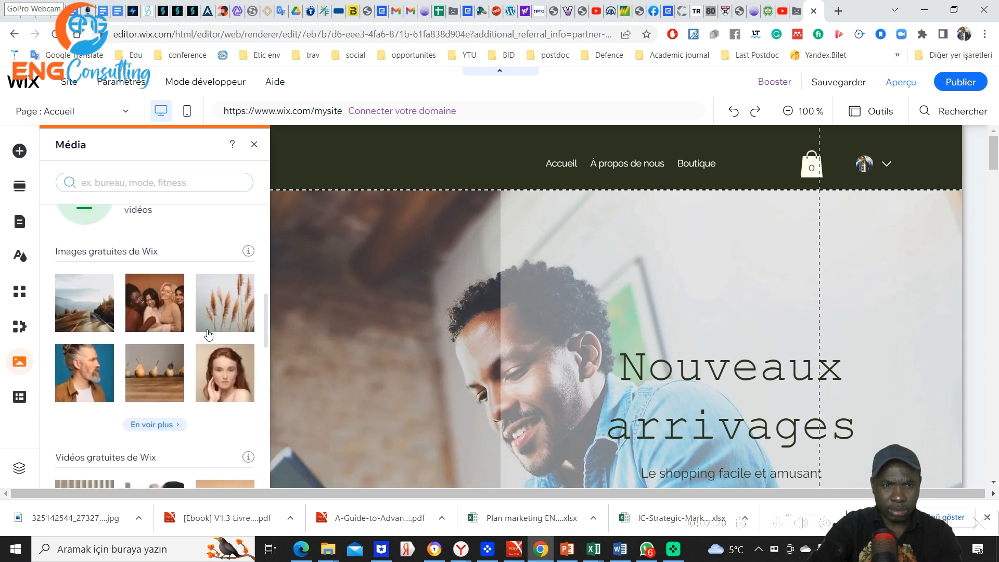
scroll(204, 339, "down", 10)
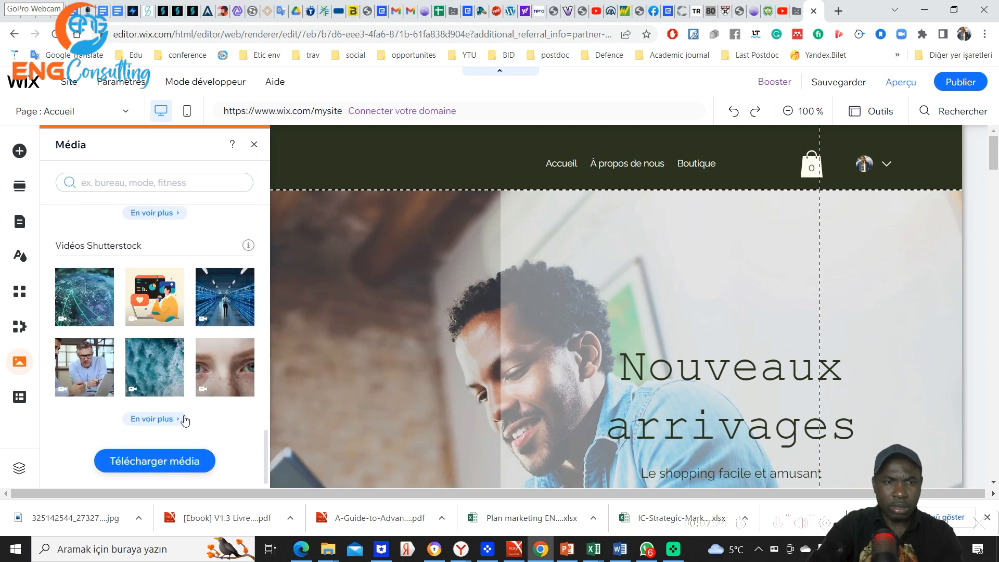
left_click(254, 146)
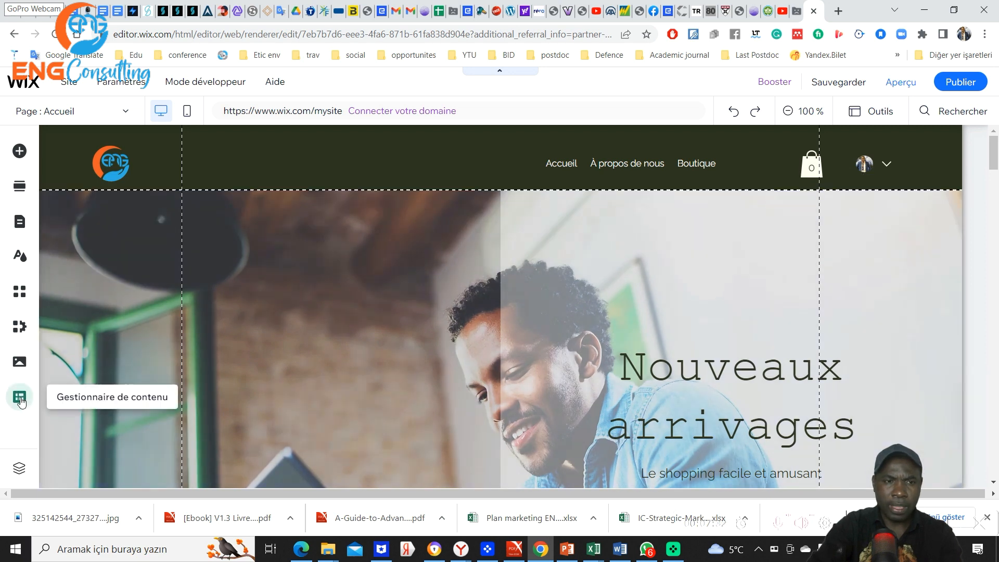
View the introduction to the content manager and close it without adding it to the site
left_click(20, 399)
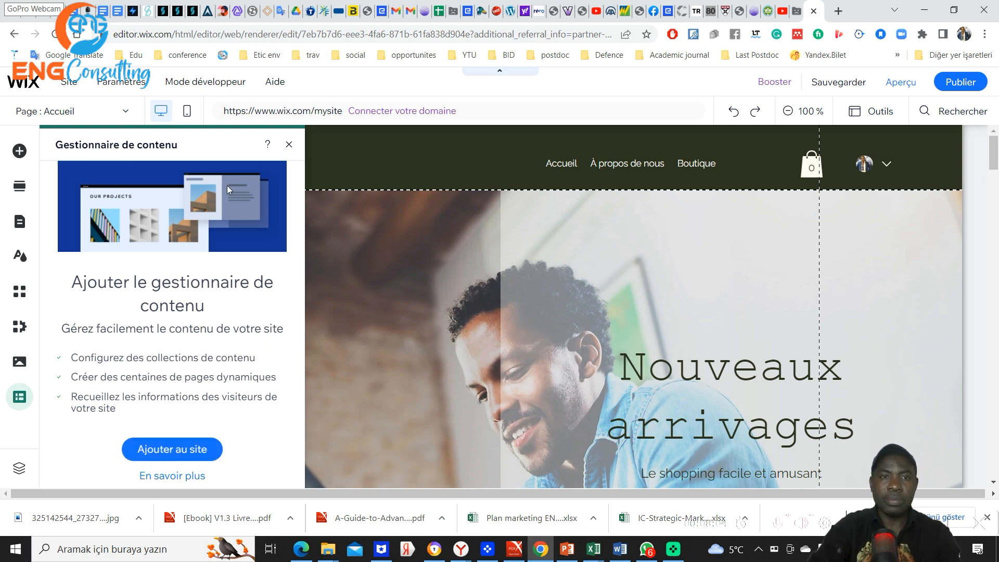
left_click(289, 146)
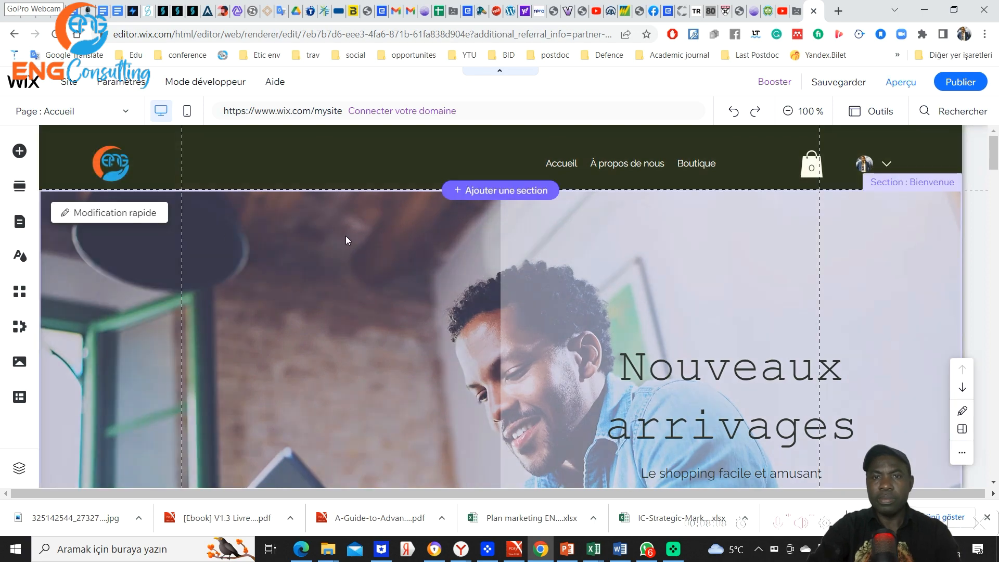
Examine the home page sections from the welcome banner through the articles, videos and map to the subscribe form and footer
scroll(411, 261, "down", 10)
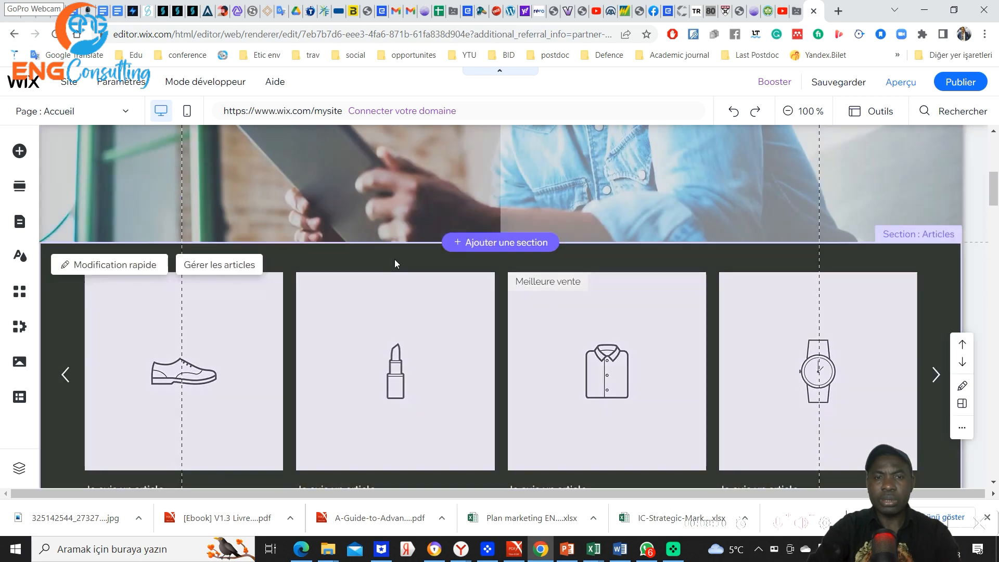
scroll(392, 258, "down", 12)
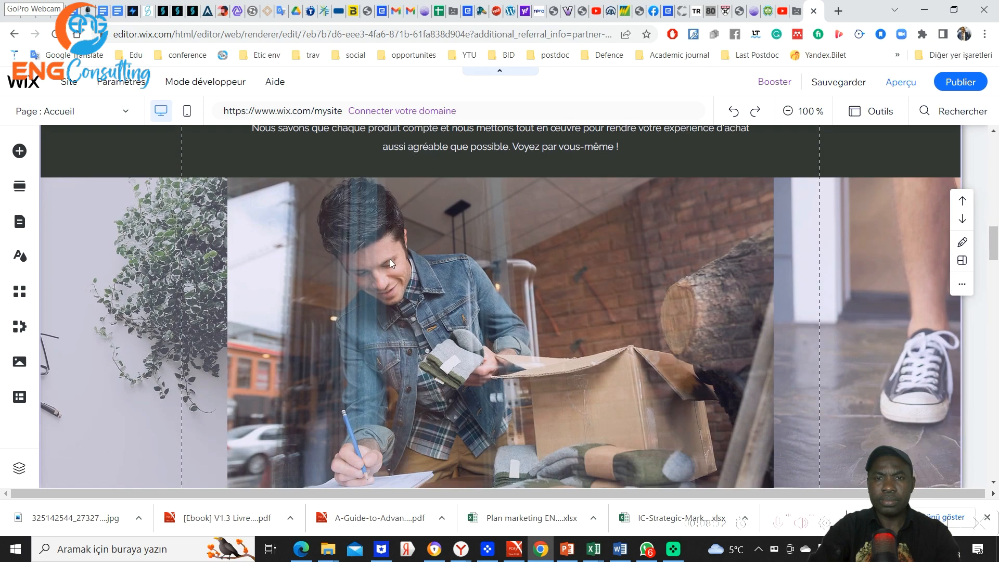
scroll(391, 262, "down", 12)
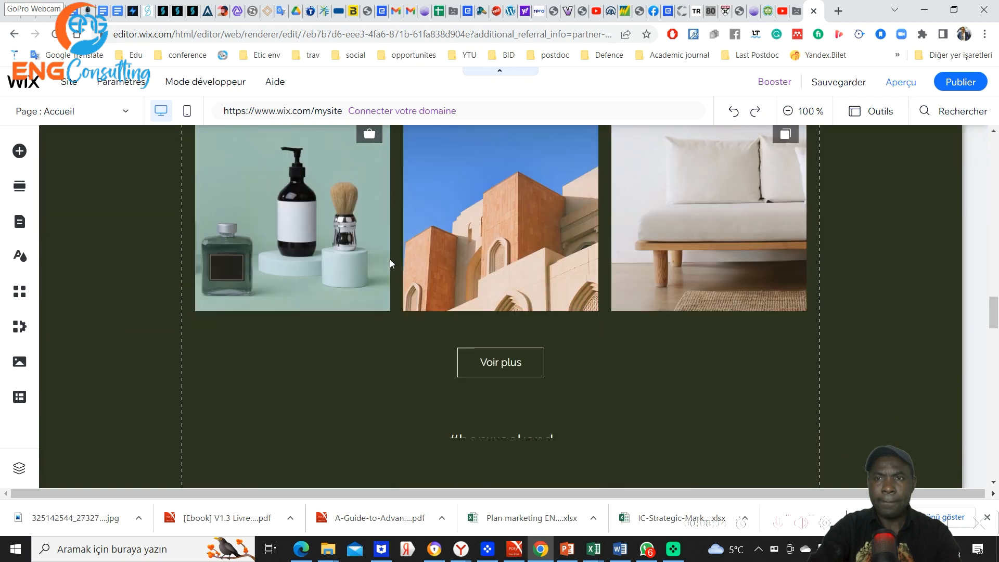
scroll(389, 259, "down", 8)
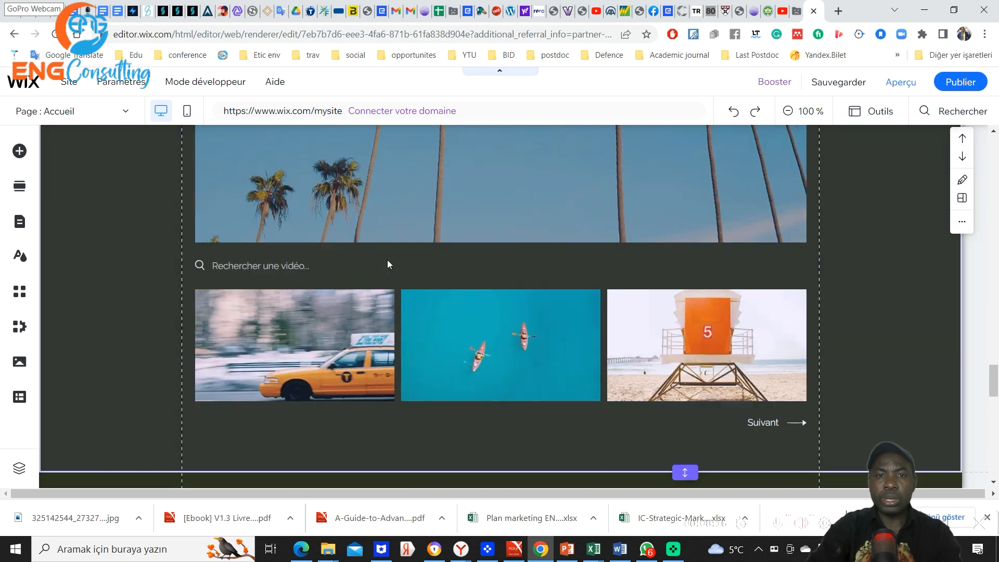
scroll(387, 260, "down", 10)
scroll(387, 260, "down", 4)
scroll(387, 260, "up", 4)
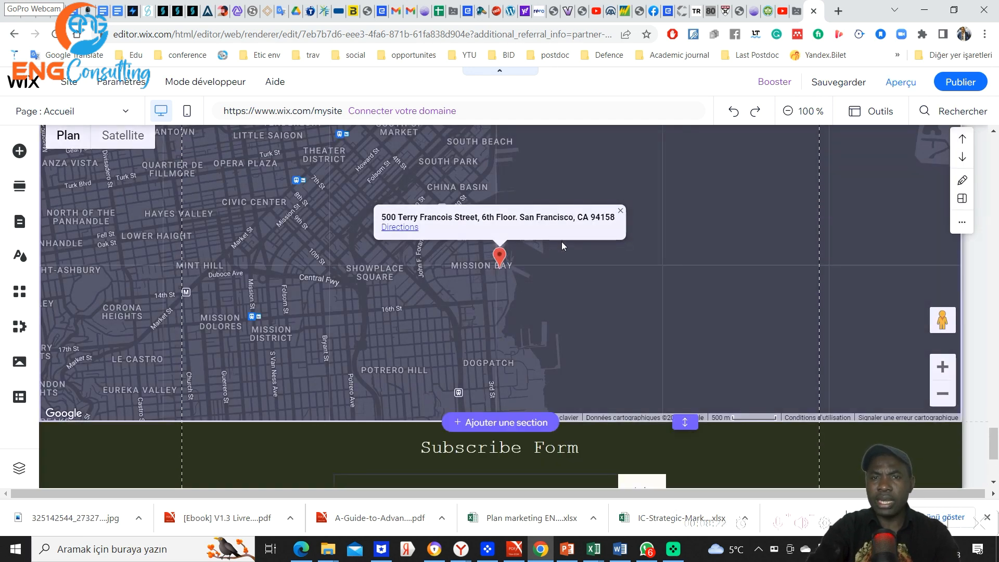
scroll(554, 252, "down", 4)
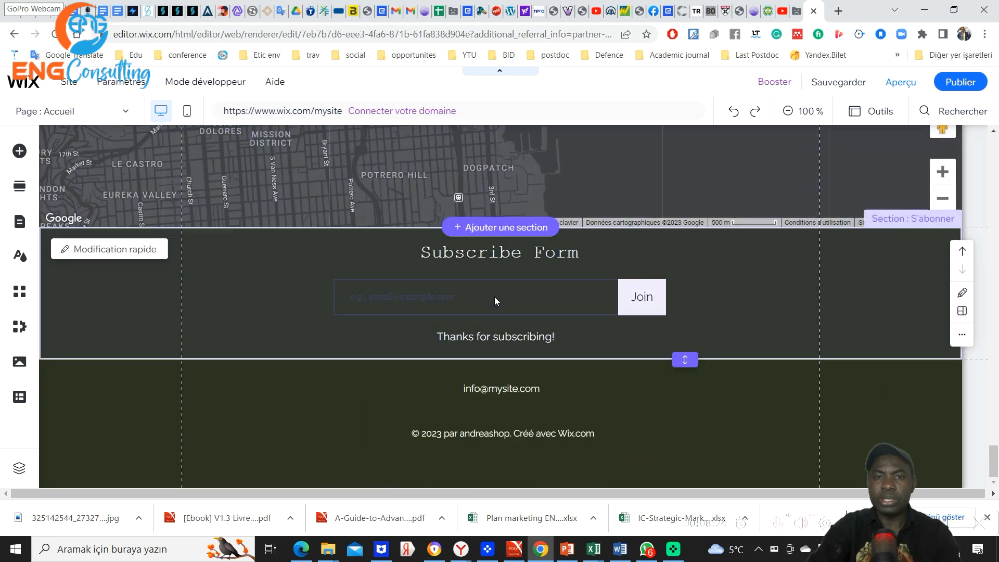
Select the horizontal menu in the site header and open its page and menu management
scroll(572, 339, "up", 4)
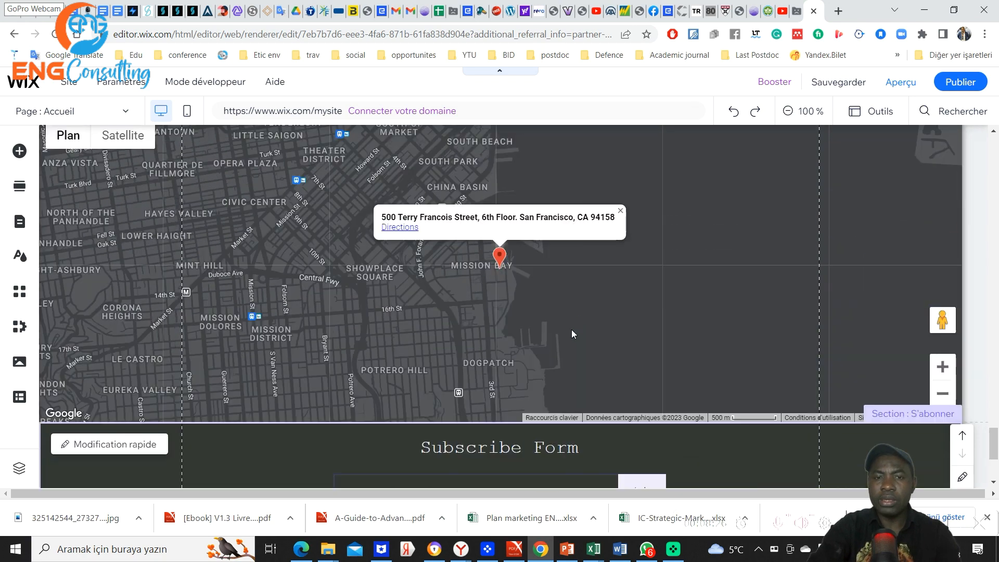
scroll(571, 333, "up", 15)
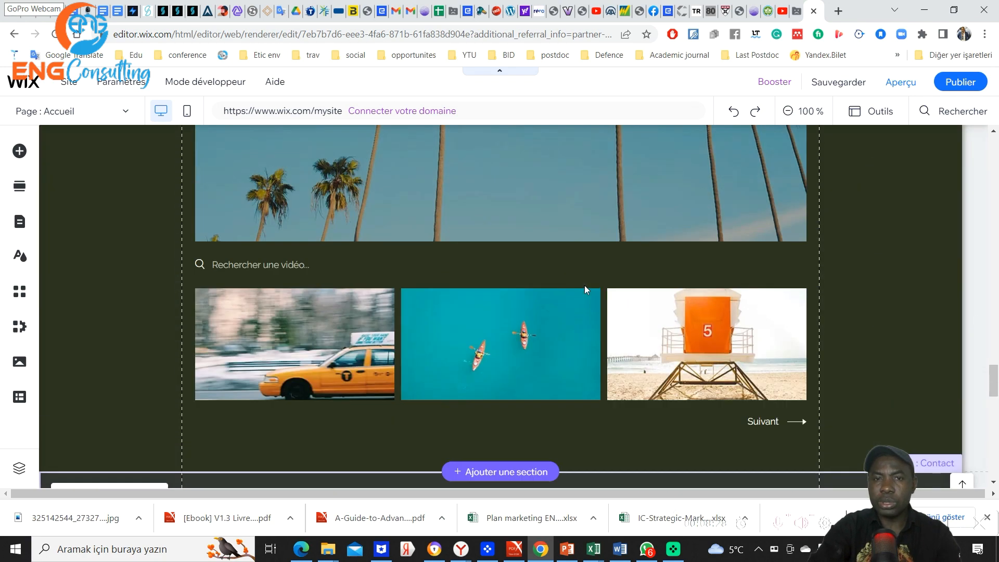
scroll(584, 287, "up", 12)
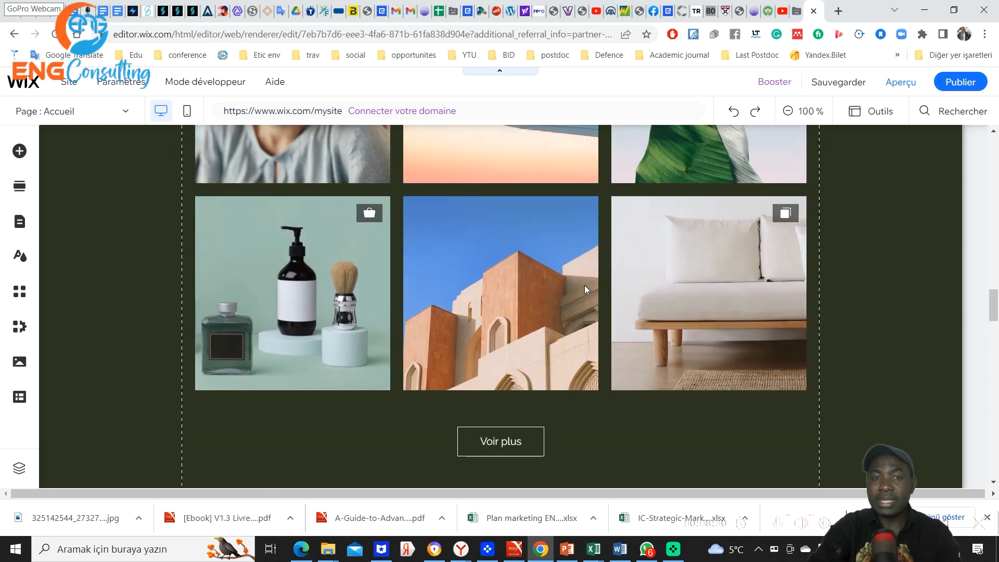
scroll(584, 285, "up", 15)
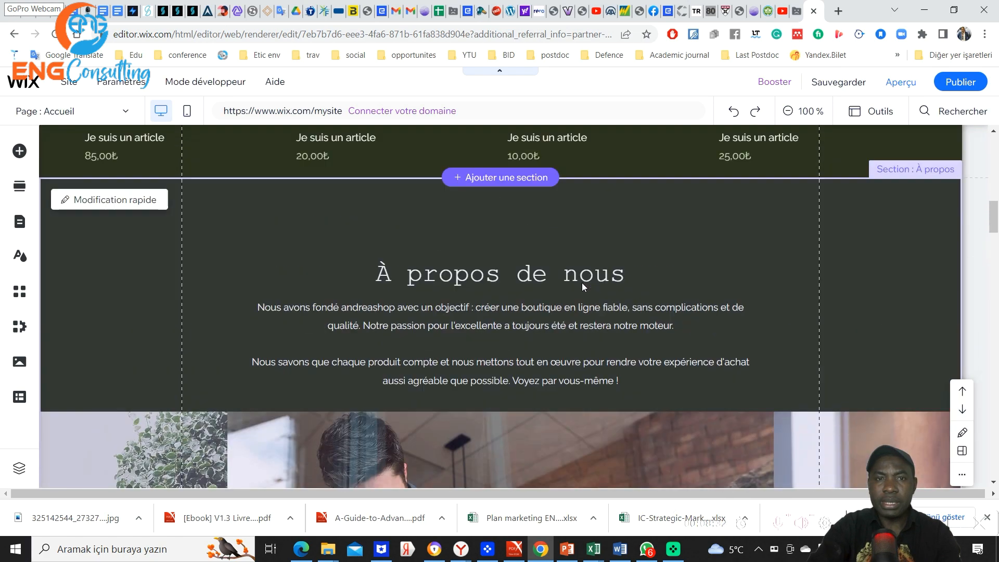
scroll(582, 282, "up", 15)
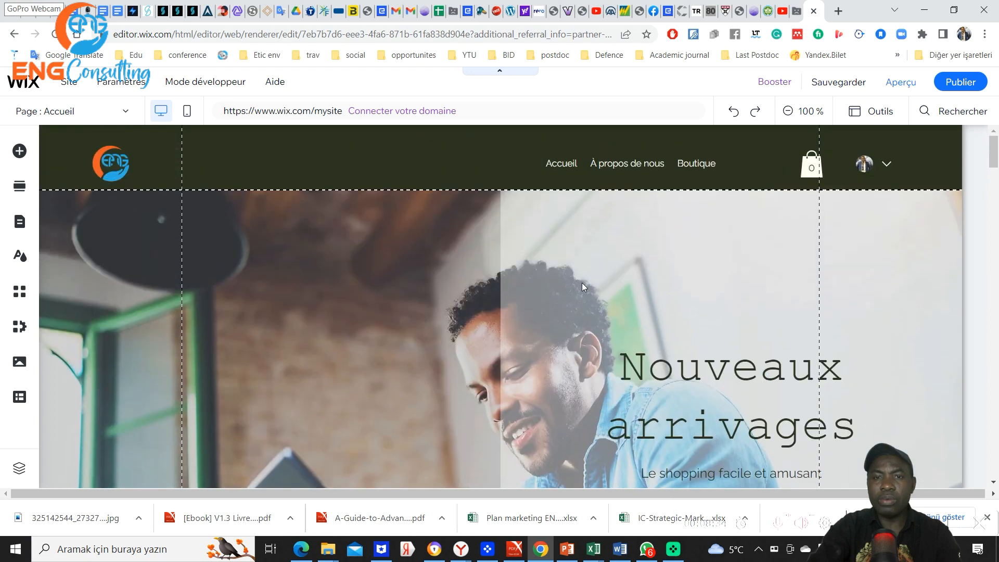
left_click(573, 163)
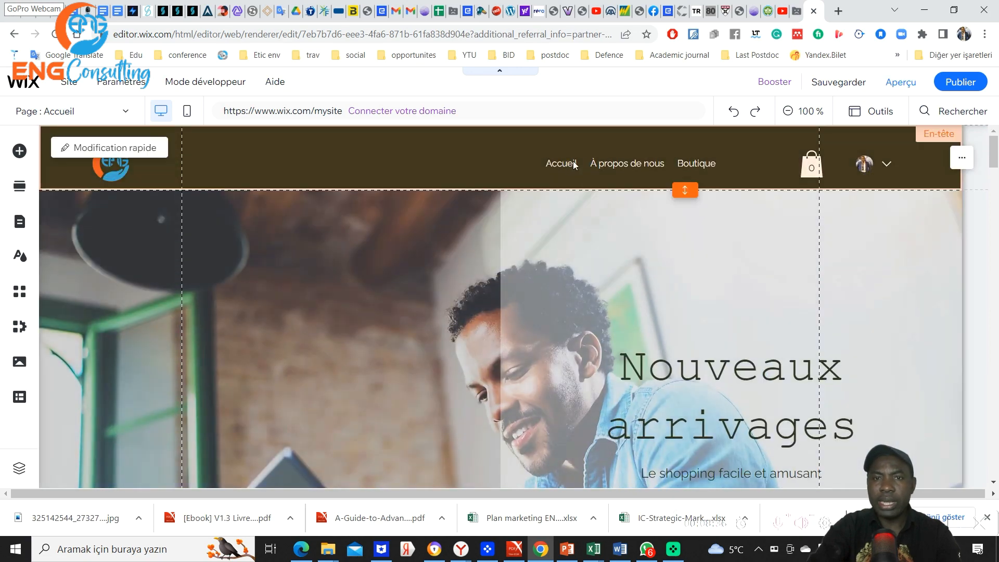
left_click(599, 166)
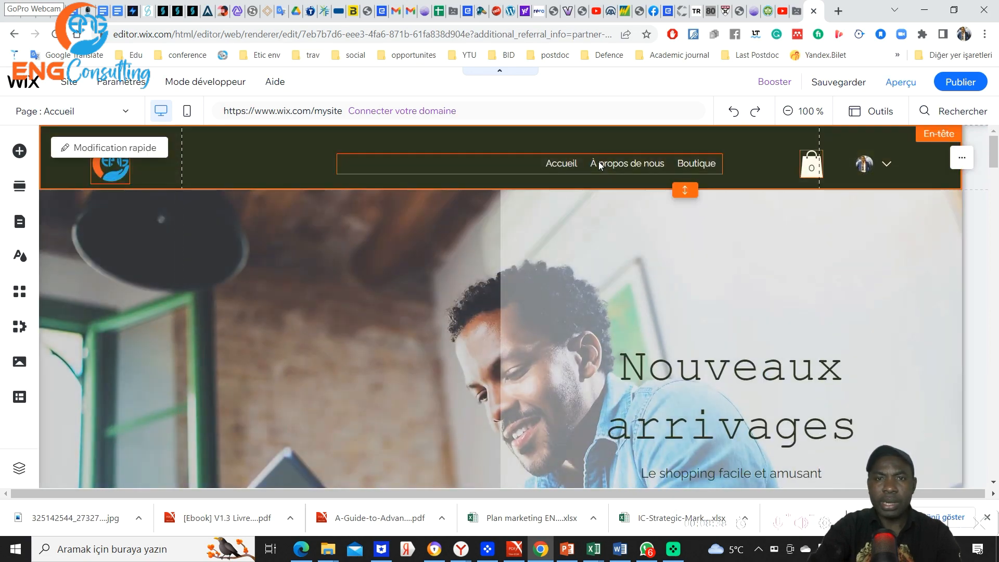
left_click(599, 167)
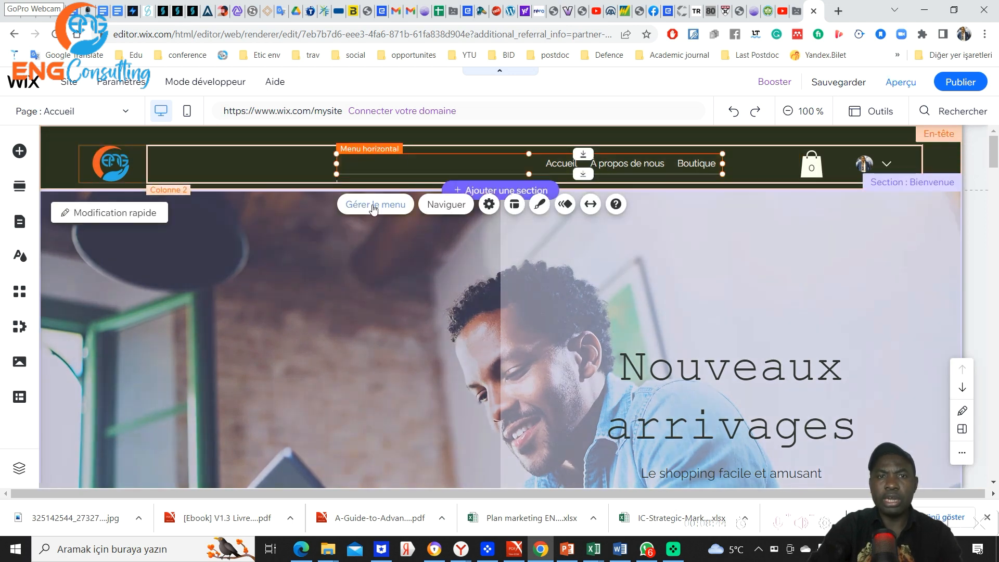
left_click(373, 206)
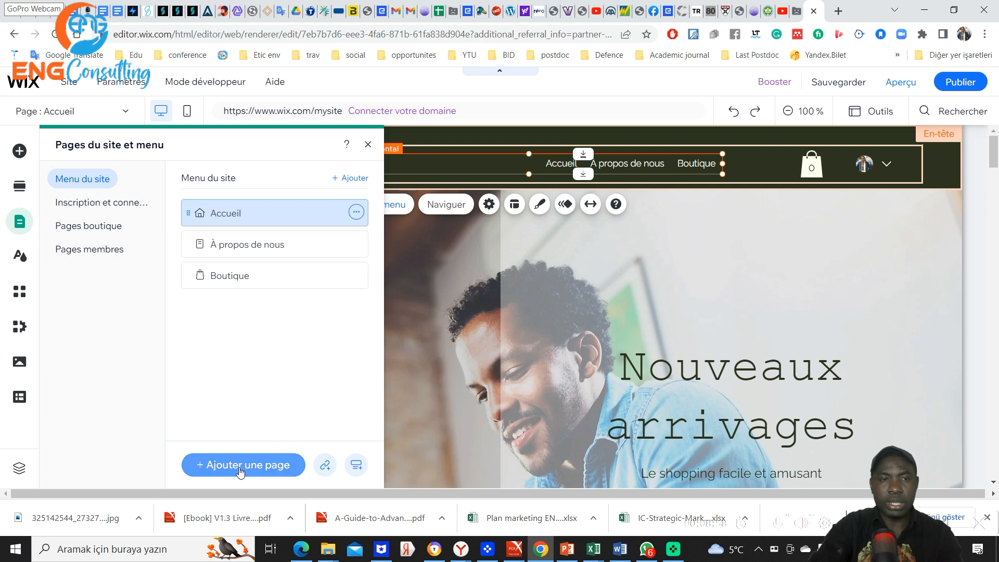
Add a new page to the site using the Professionnel template from the À propos category
left_click(242, 470)
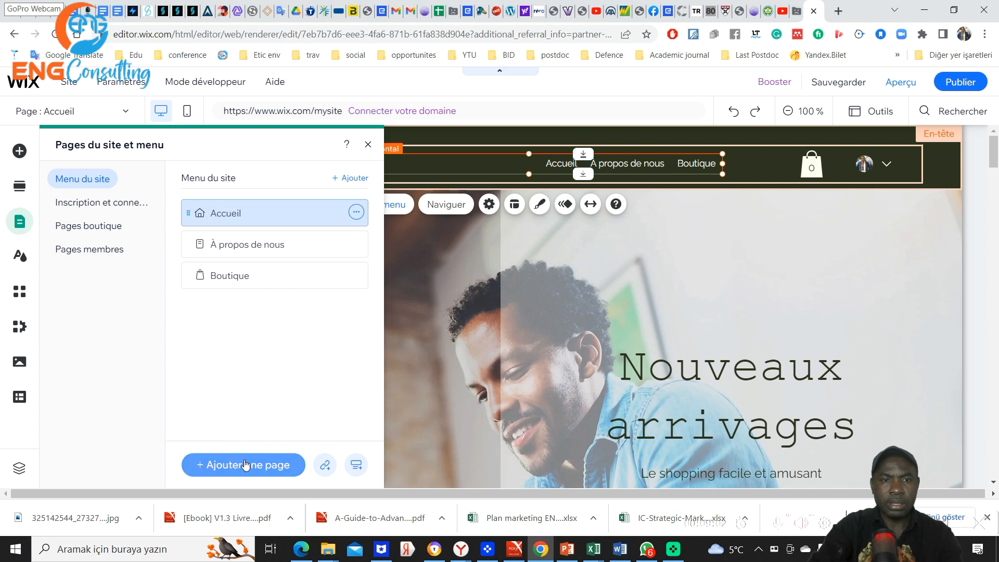
left_click(240, 469)
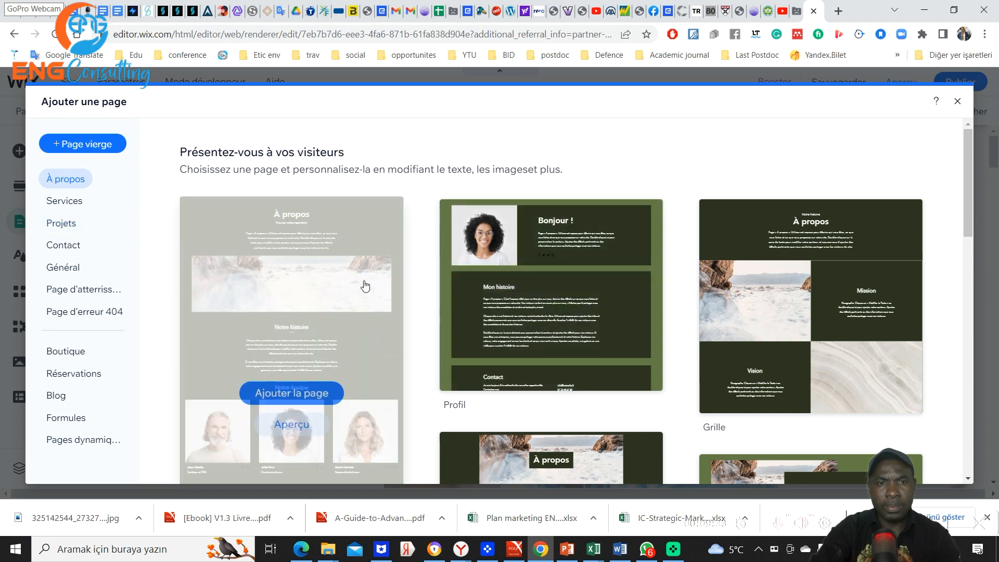
scroll(364, 286, "down", 3)
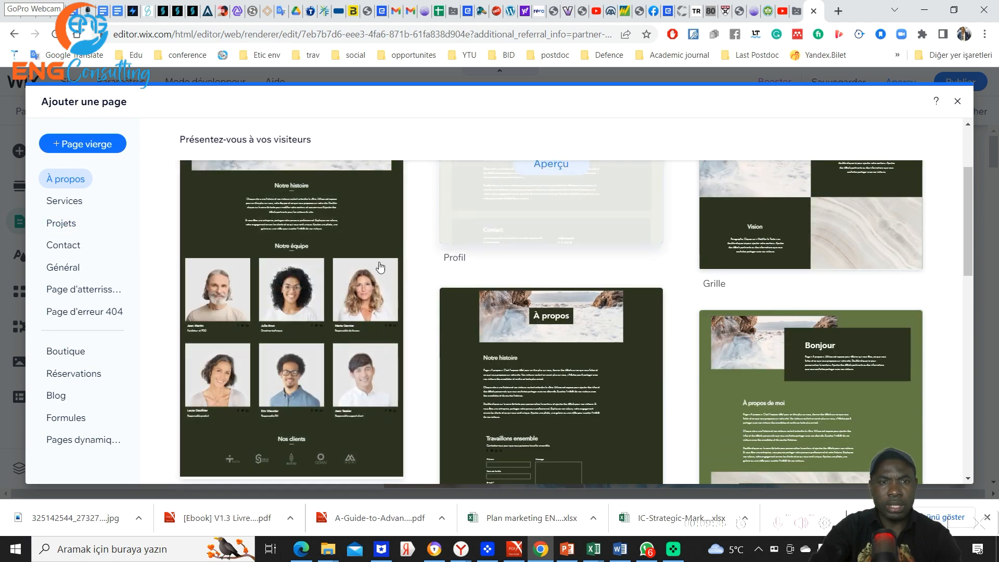
mouse_move(328, 286)
scroll(328, 291, "up", 3)
scroll(318, 270, "down", 6)
scroll(333, 268, "down", 3)
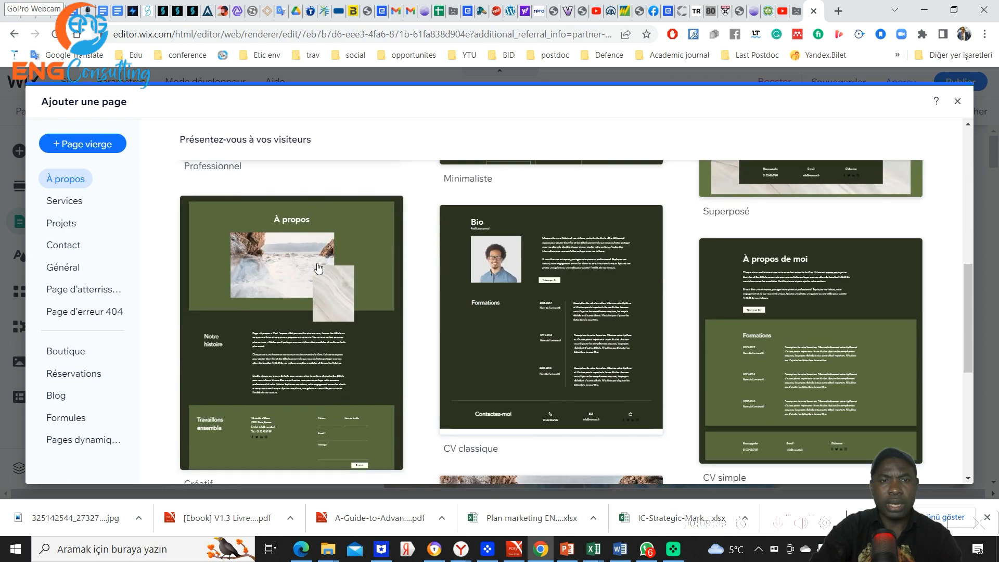
scroll(350, 273, "up", 4)
scroll(349, 250, "up", 4)
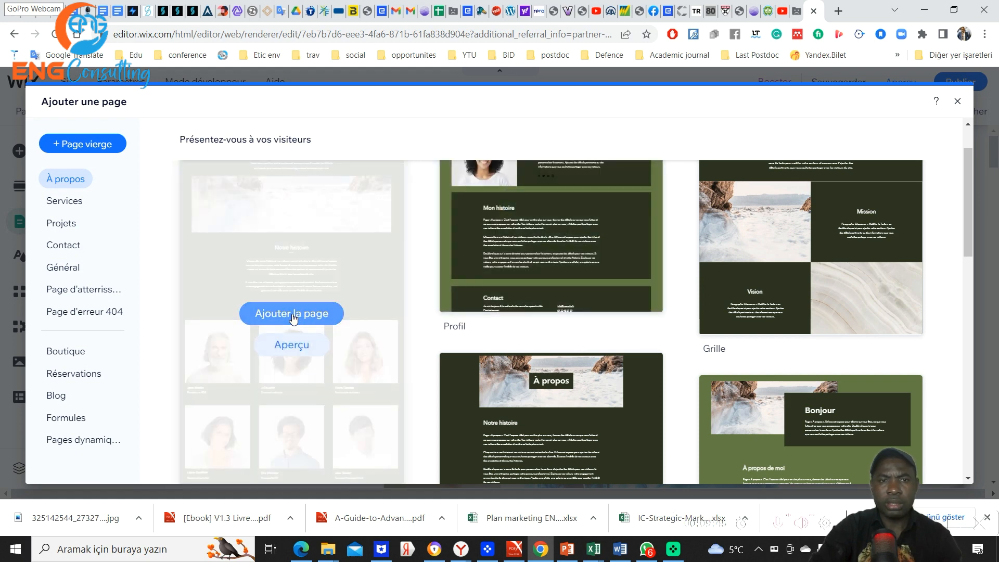
left_click(292, 313)
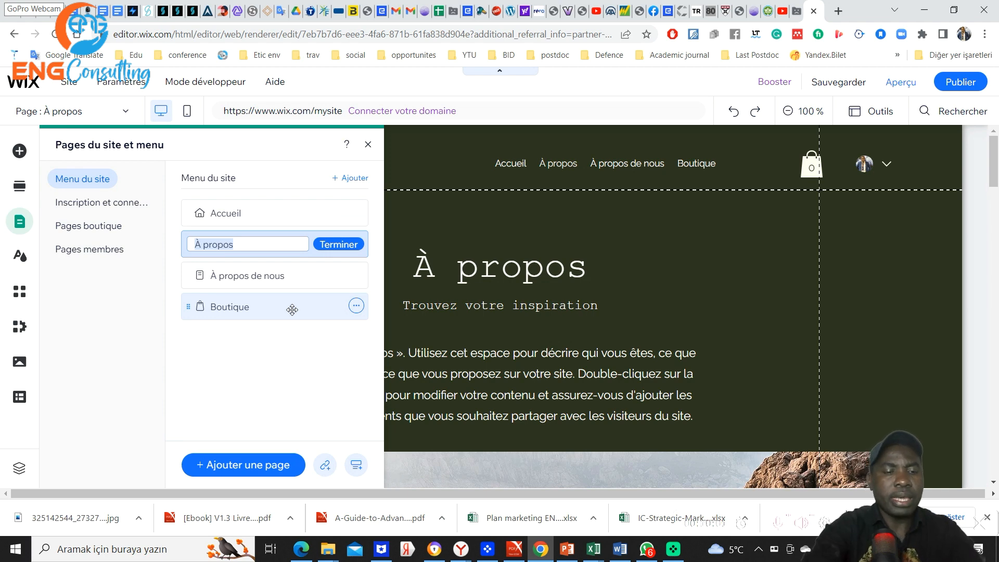
Rename the new page Equipe and move it between À propos de nous and Boutique in the site menu
type("Equipe")
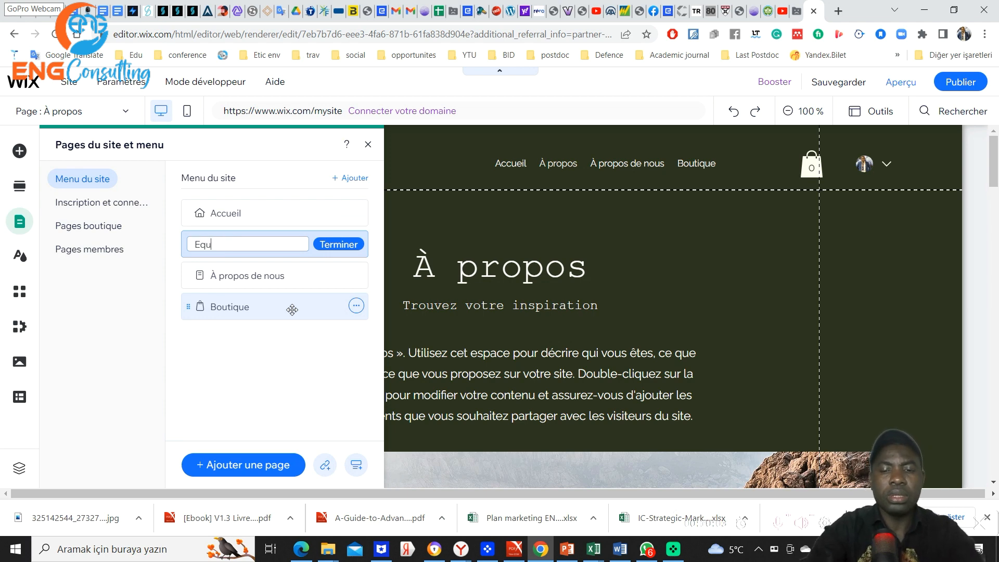
left_click(338, 247)
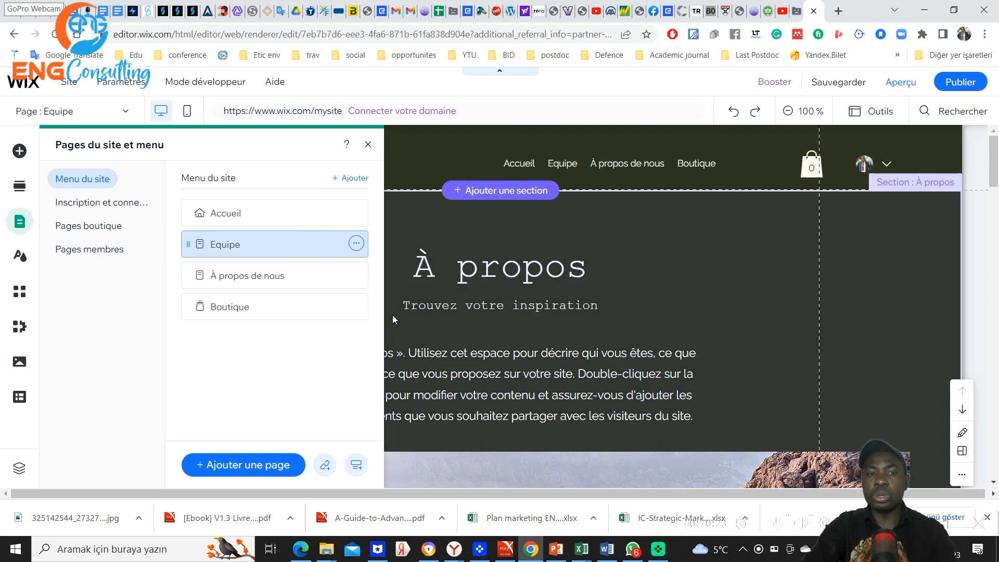
left_click_drag(306, 248, 314, 267)
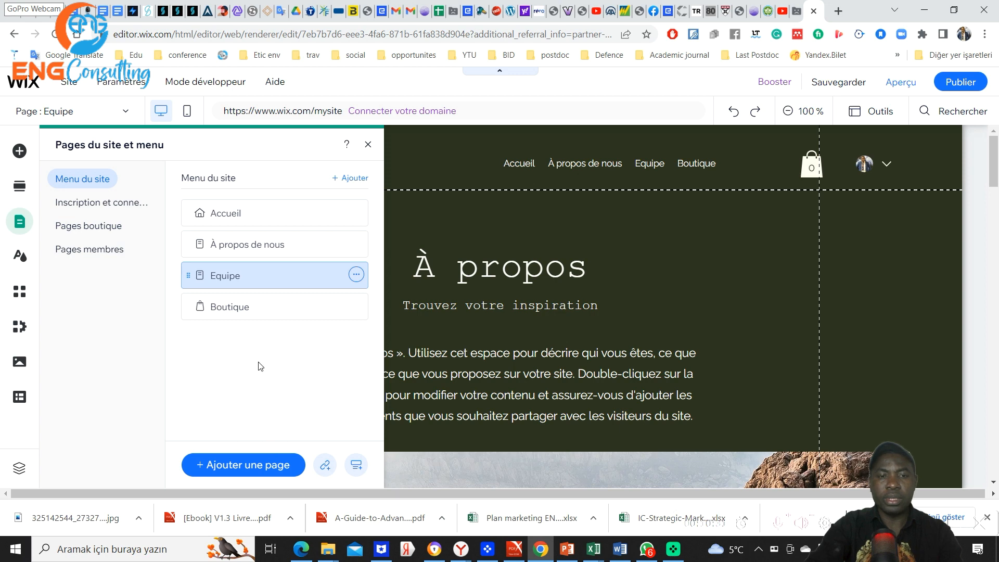
left_click(368, 146)
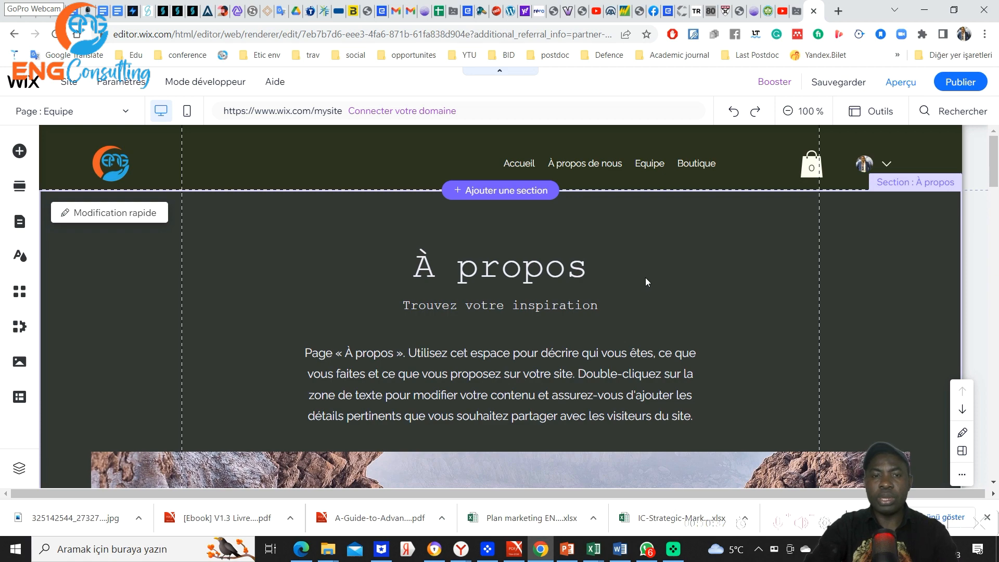
Extend the main heading of the Equipe page so it reads "À propos de Andréashop"
scroll(648, 278, "down", 3)
scroll(629, 267, "up", 3)
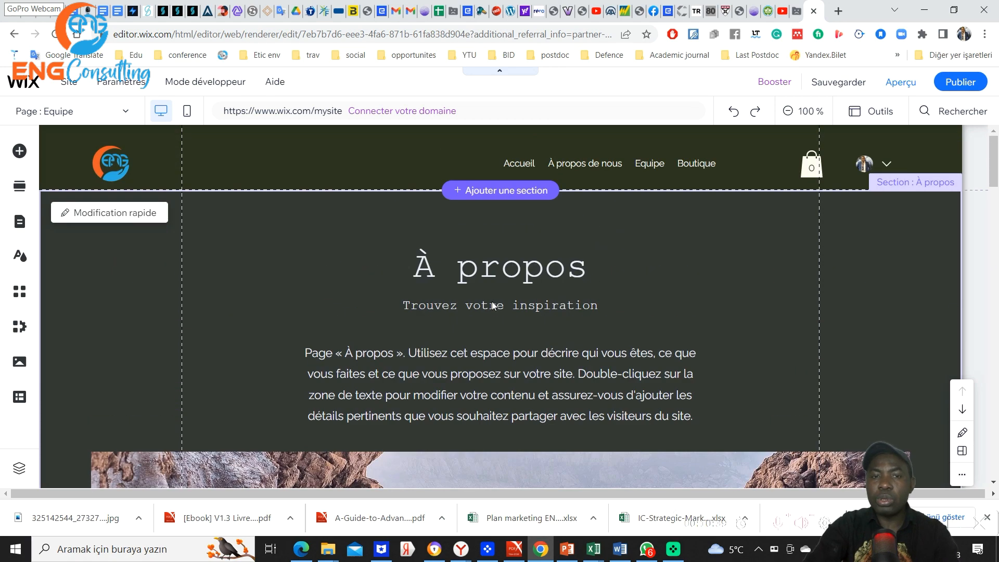
left_click(500, 269)
double_click(500, 267)
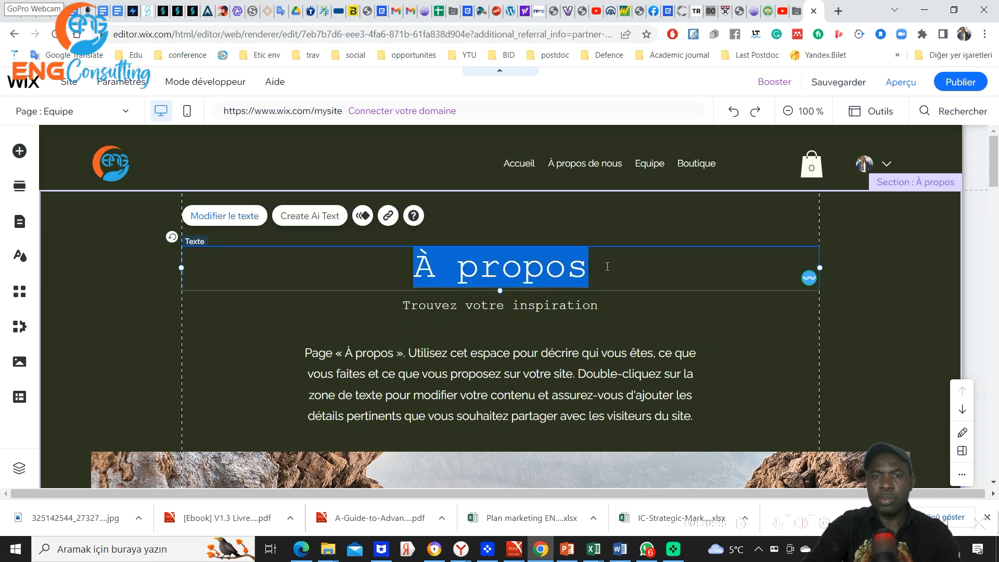
left_click(622, 265)
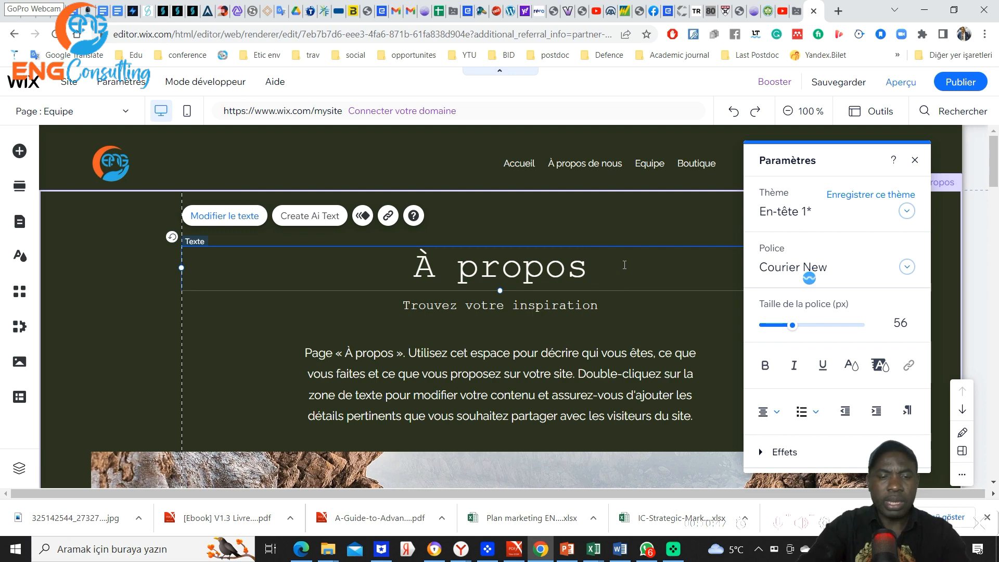
type("de")
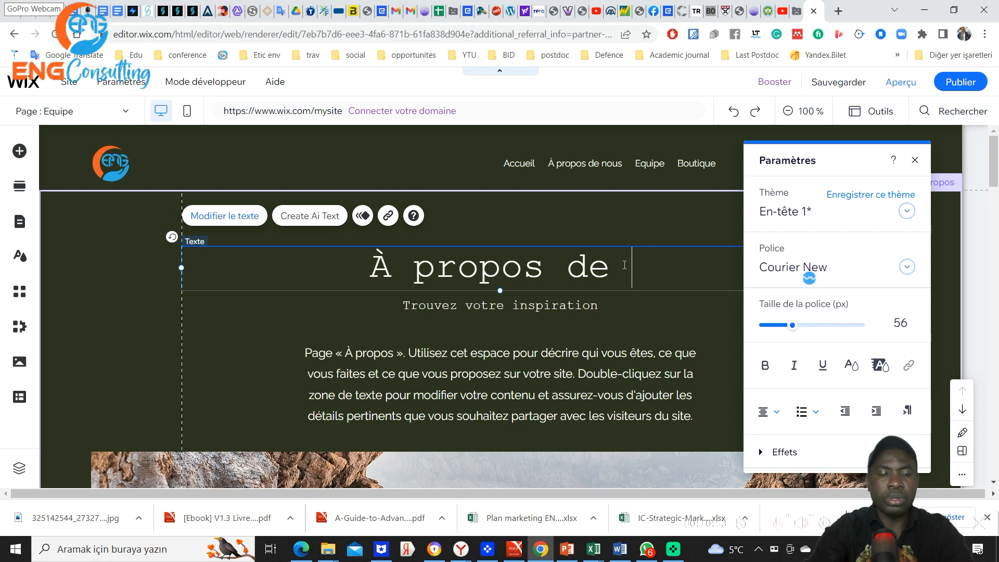
type("a")
key("BackSpace")
type("Andréasho")
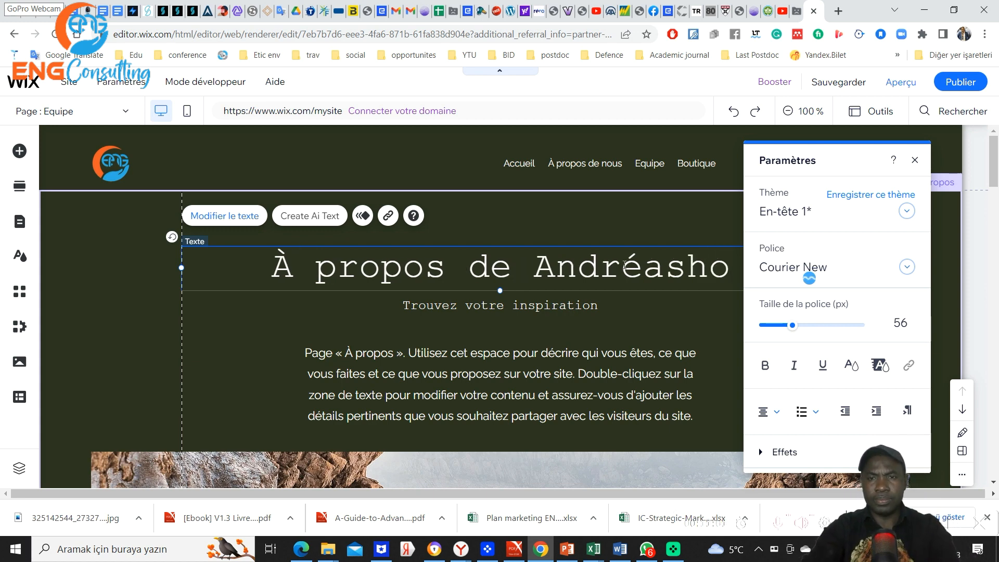
type("p")
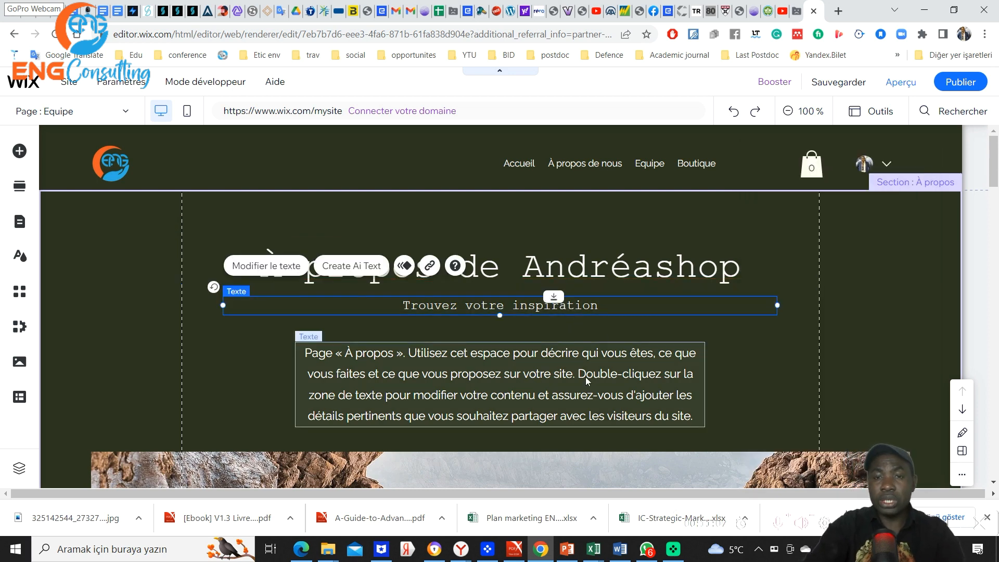
left_click(744, 339)
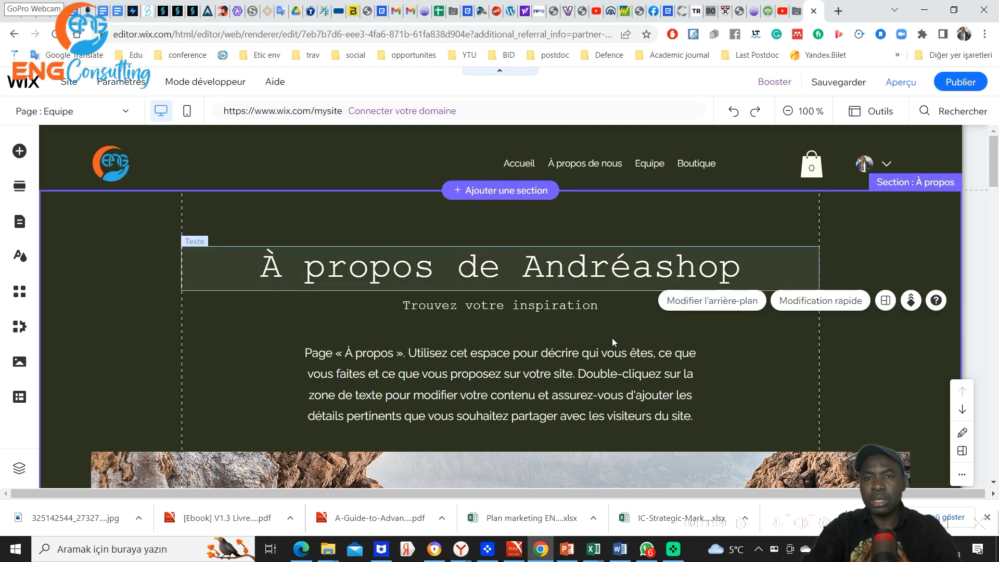
Look over the Equipe page down to the Notre histoire section and publish the site online
scroll(616, 338, "down", 3)
scroll(616, 329, "down", 15)
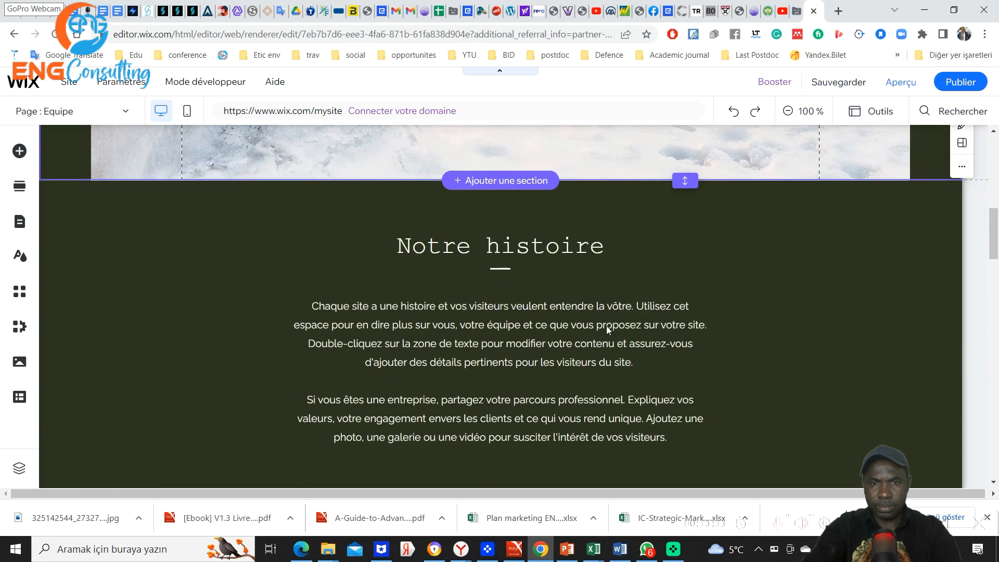
scroll(606, 326, "down", 4)
scroll(606, 326, "up", 8)
scroll(607, 318, "up", 15)
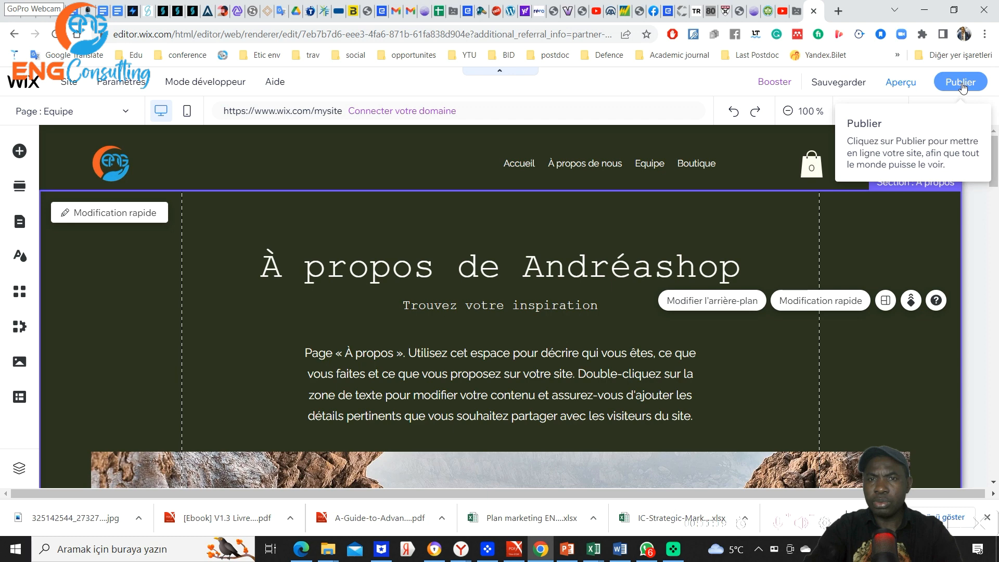
left_click(960, 83)
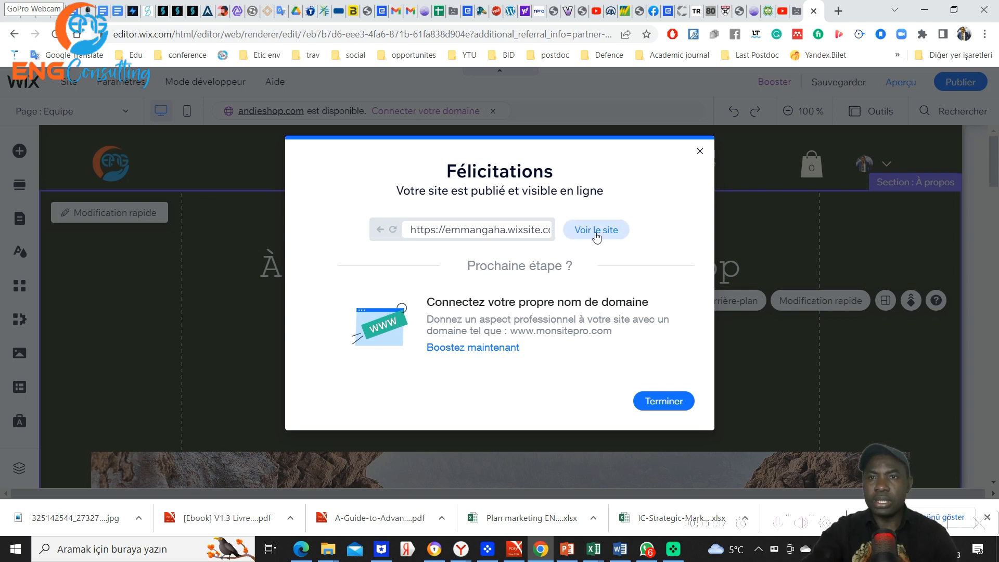
Open the published site and examine its home page from the welcome banner to the contact form, map and subscribe form
left_click(596, 234)
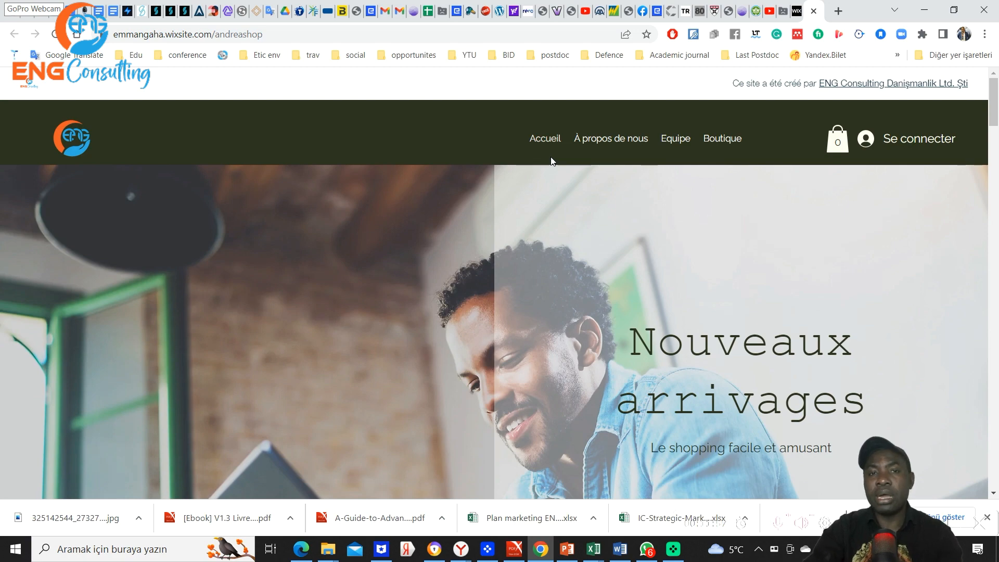
scroll(447, 193, "down", 6)
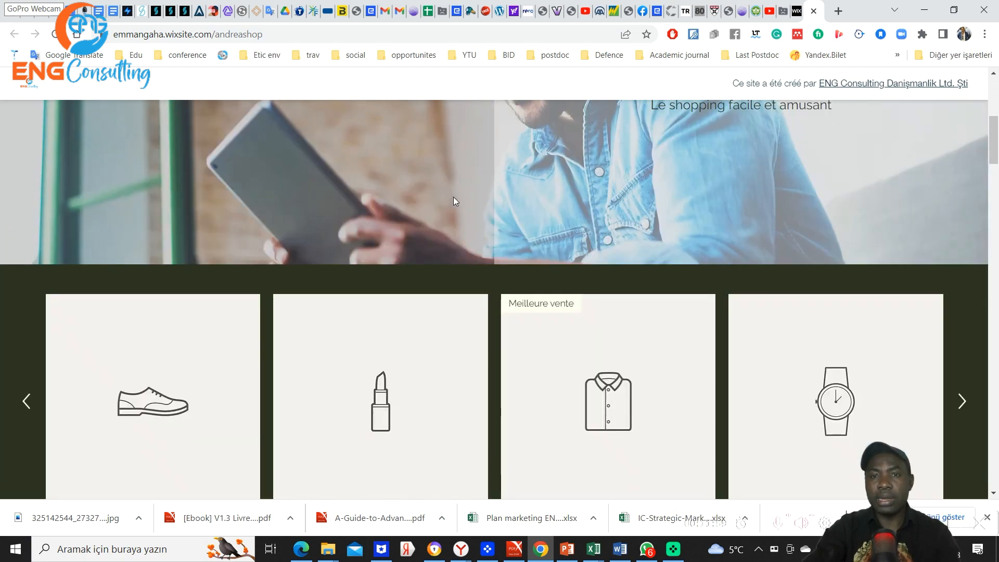
scroll(454, 197, "down", 10)
scroll(455, 200, "down", 4)
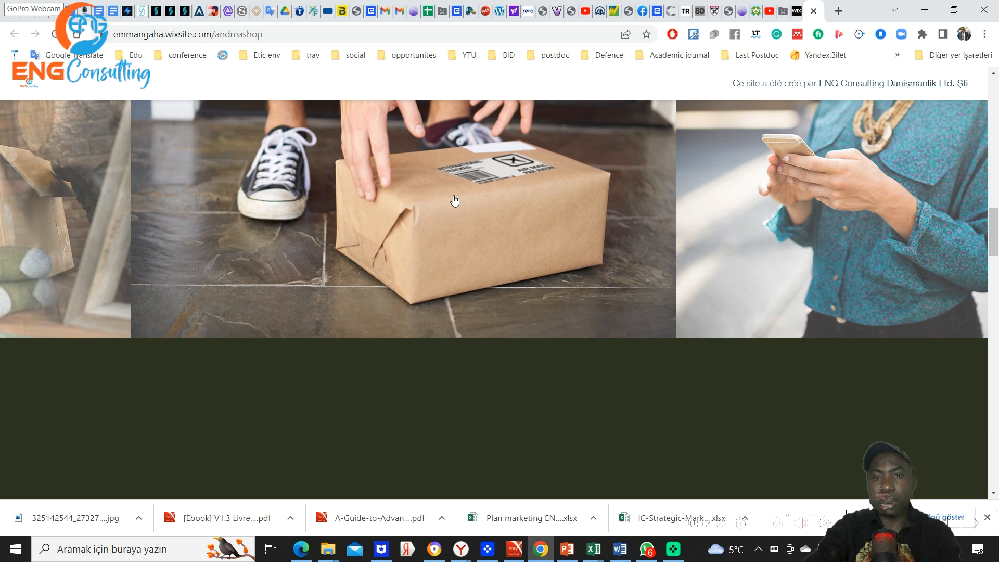
scroll(454, 201, "down", 5)
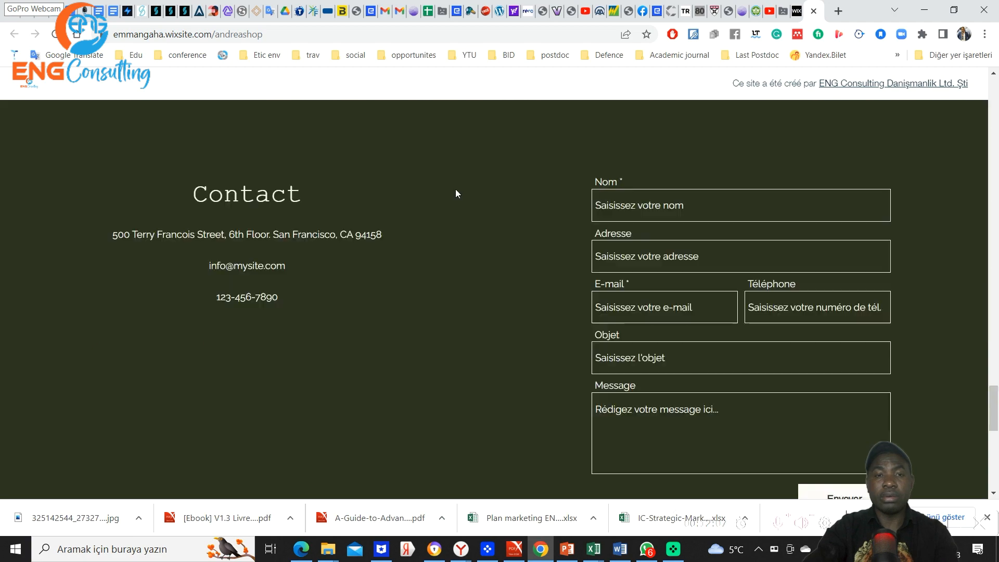
scroll(455, 189, "down", 8)
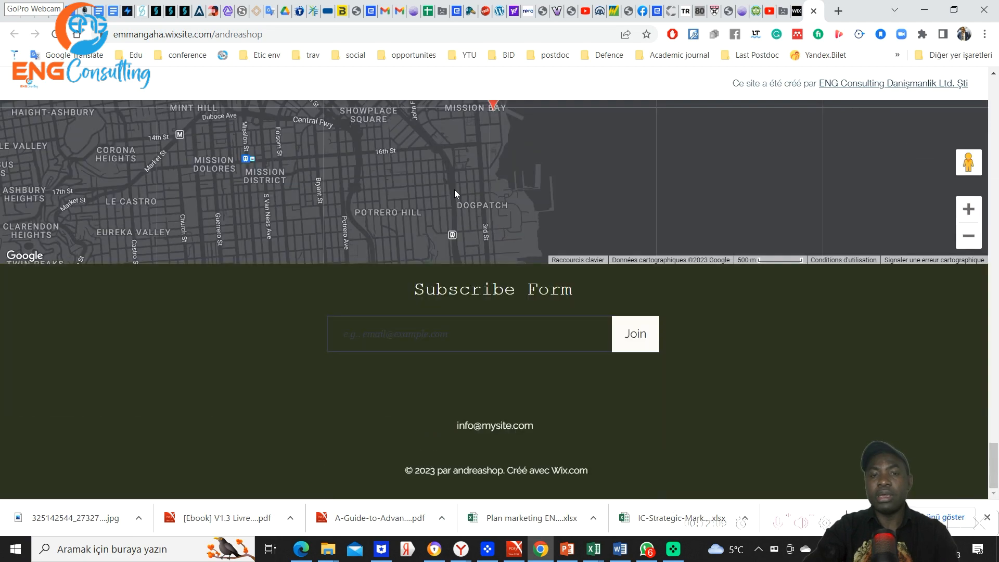
scroll(452, 186, "up", 10)
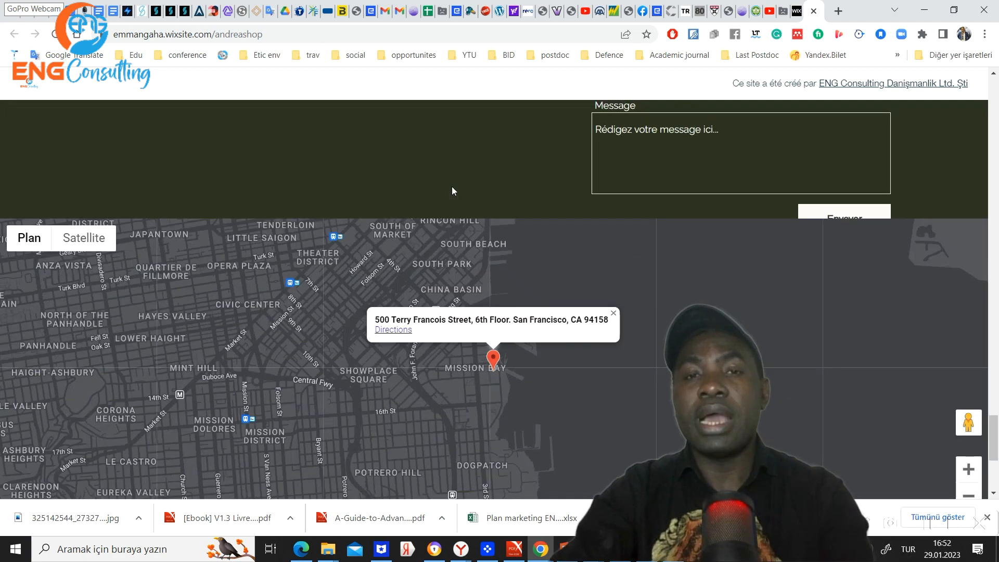
Review the published home page from the contact map back up to the welcome banner
scroll(450, 179, "up", 8)
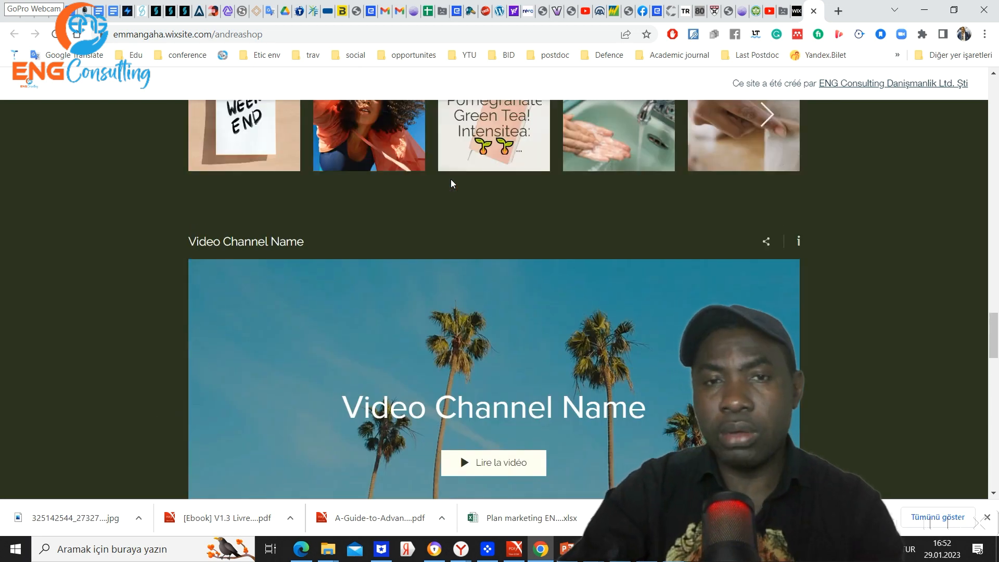
scroll(451, 183, "up", 10)
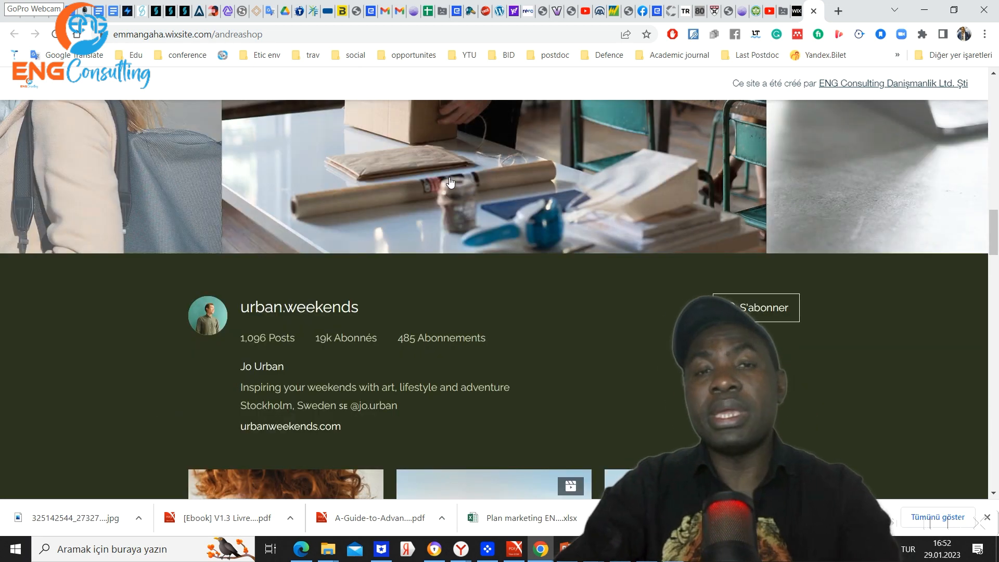
scroll(454, 185, "up", 1)
scroll(453, 184, "up", 3)
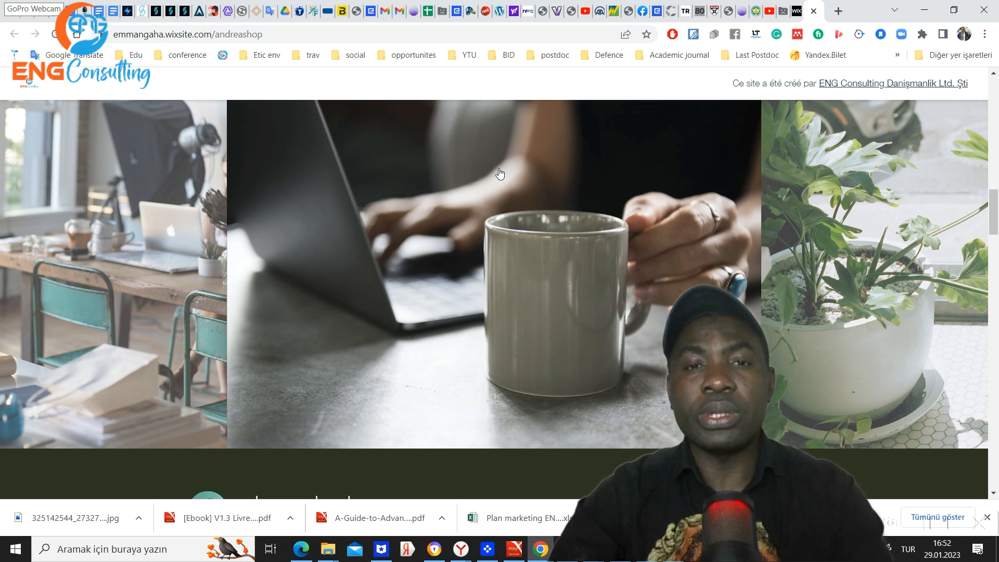
scroll(541, 157, "up", 8)
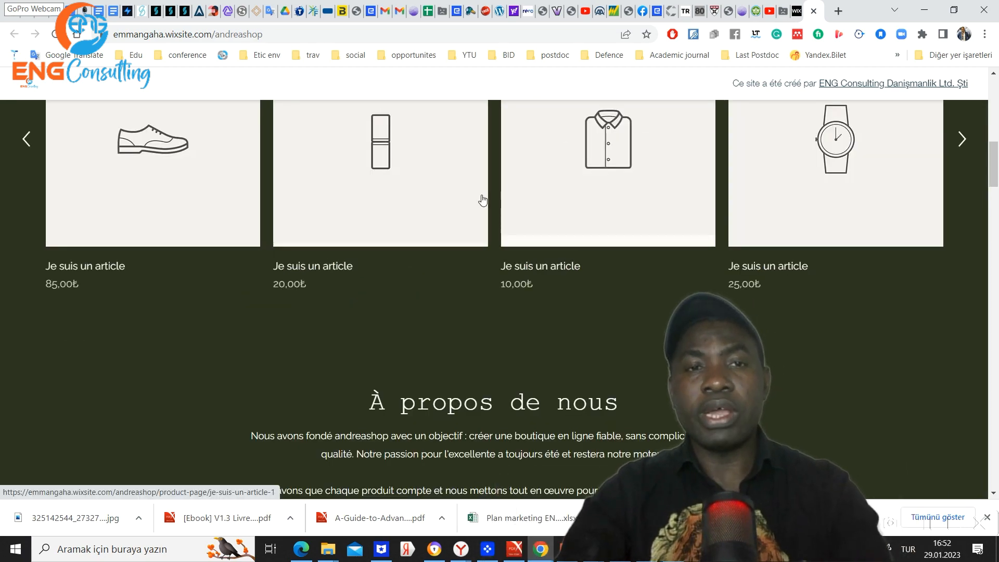
scroll(446, 242, "up", 3)
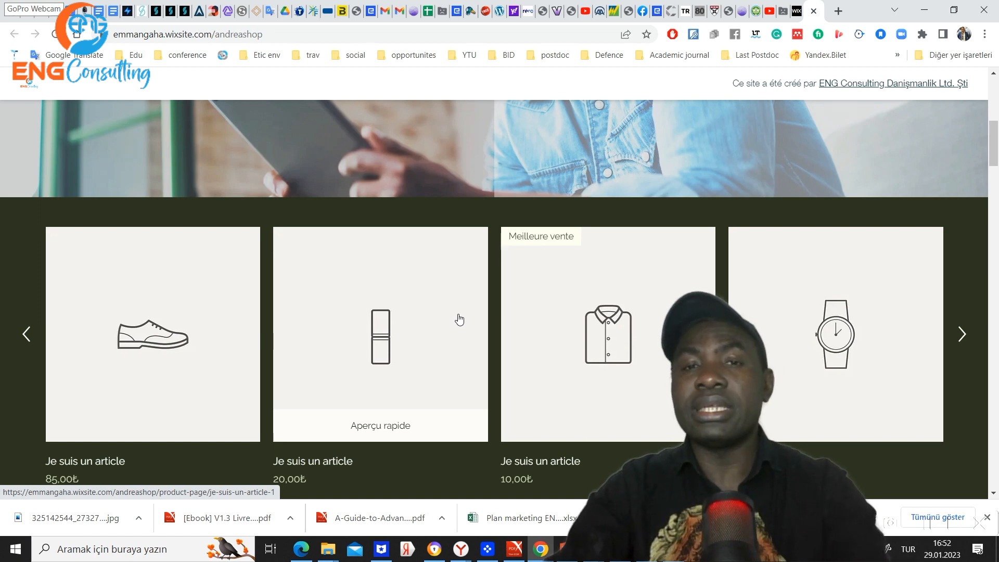
scroll(465, 319, "up", 1)
scroll(465, 319, "up", 10)
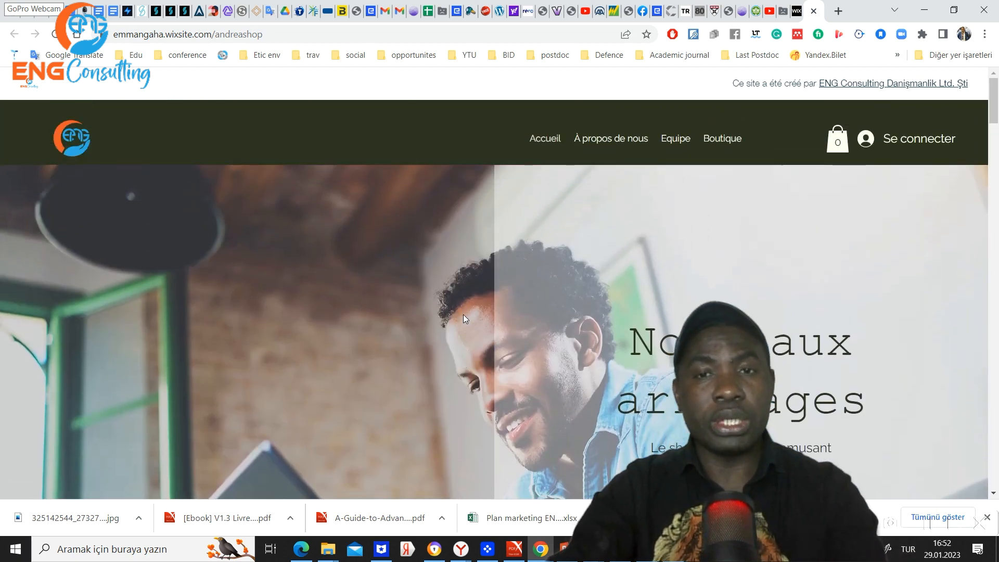
Browse the article carousel on the published home page and look over the À propos de nous text beneath it
scroll(463, 307, "down", 4)
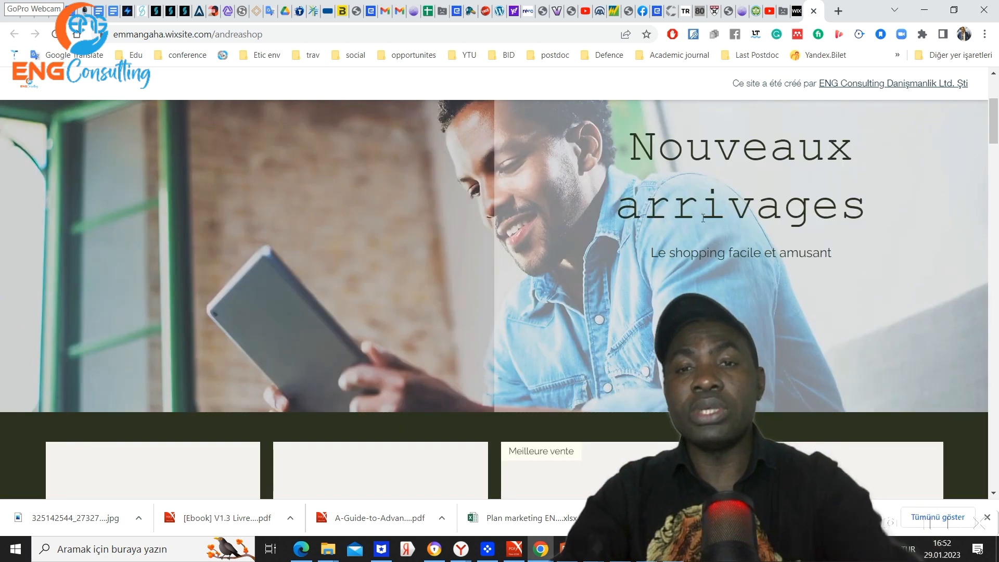
scroll(595, 261, "down", 5)
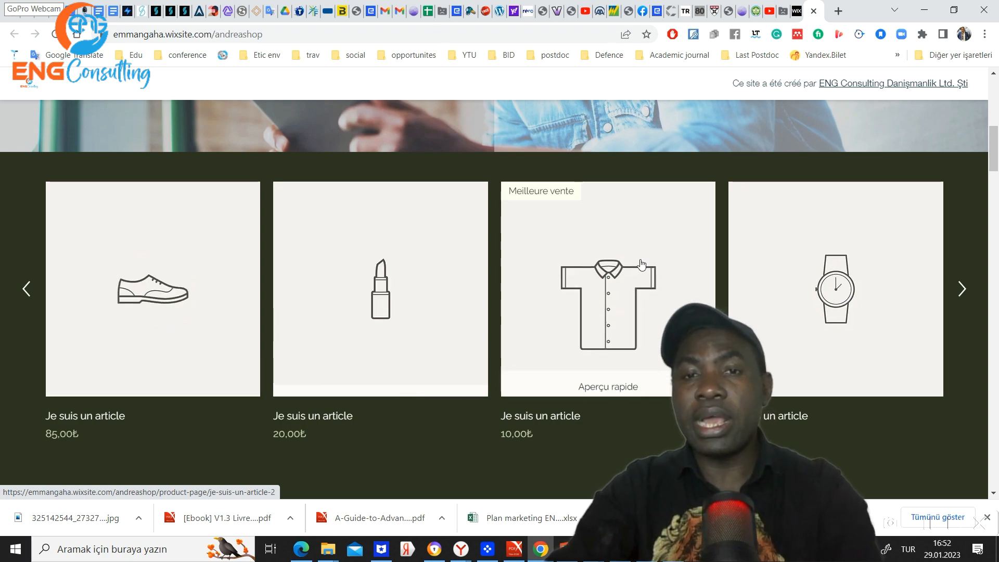
left_click(962, 290)
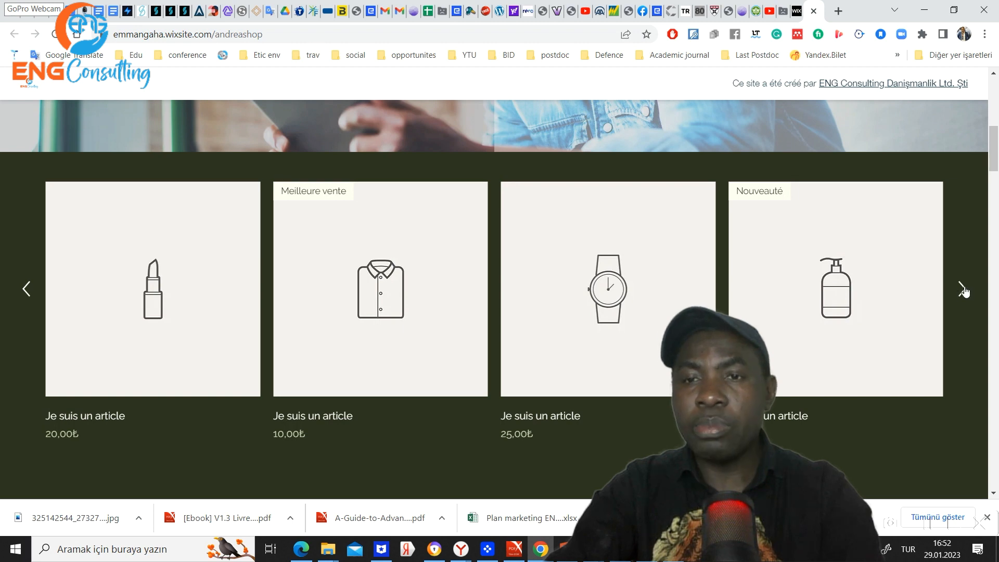
left_click(963, 291)
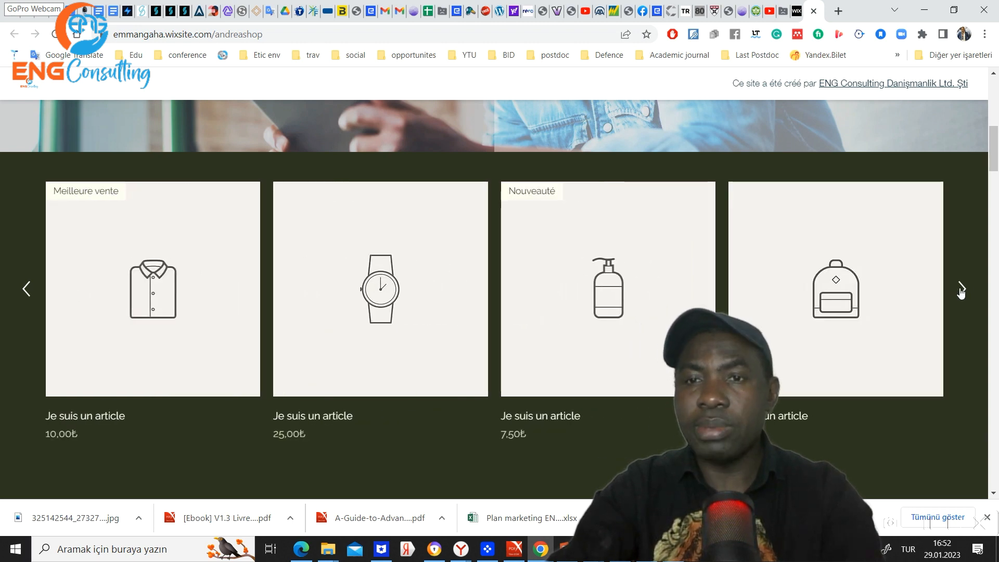
left_click(960, 289)
left_click(962, 290)
left_click(962, 291)
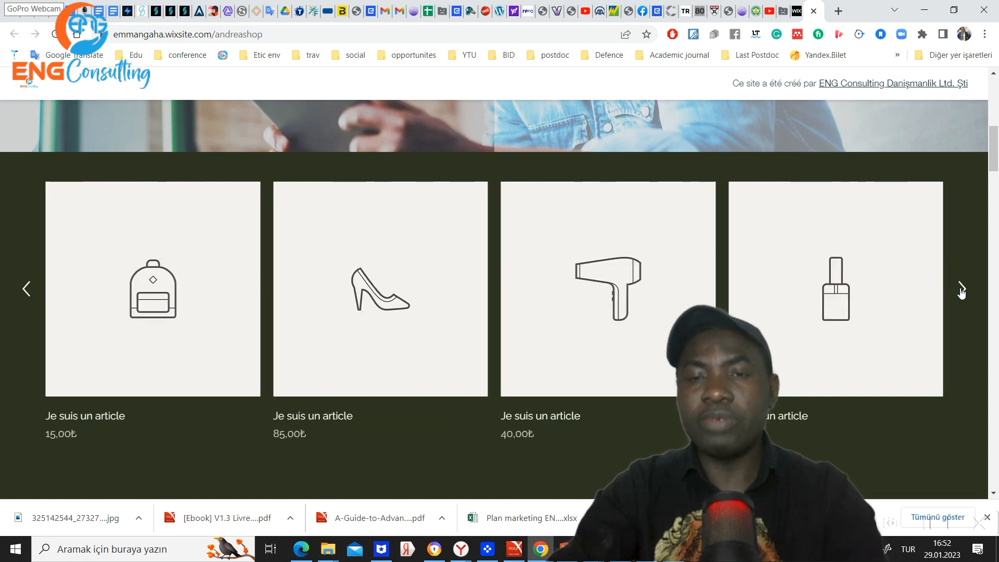
scroll(956, 290, "down", 5)
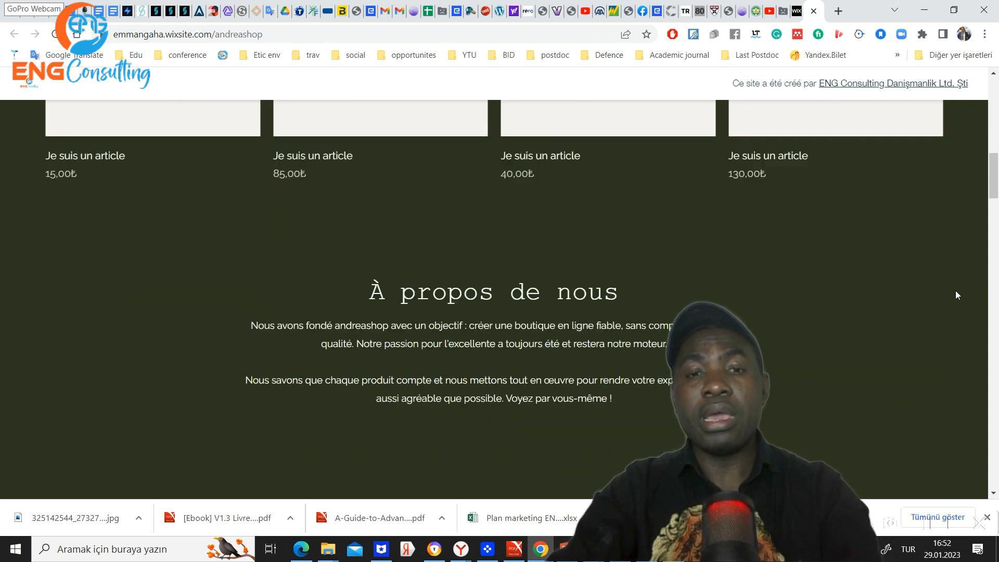
scroll(956, 290, "up", 10)
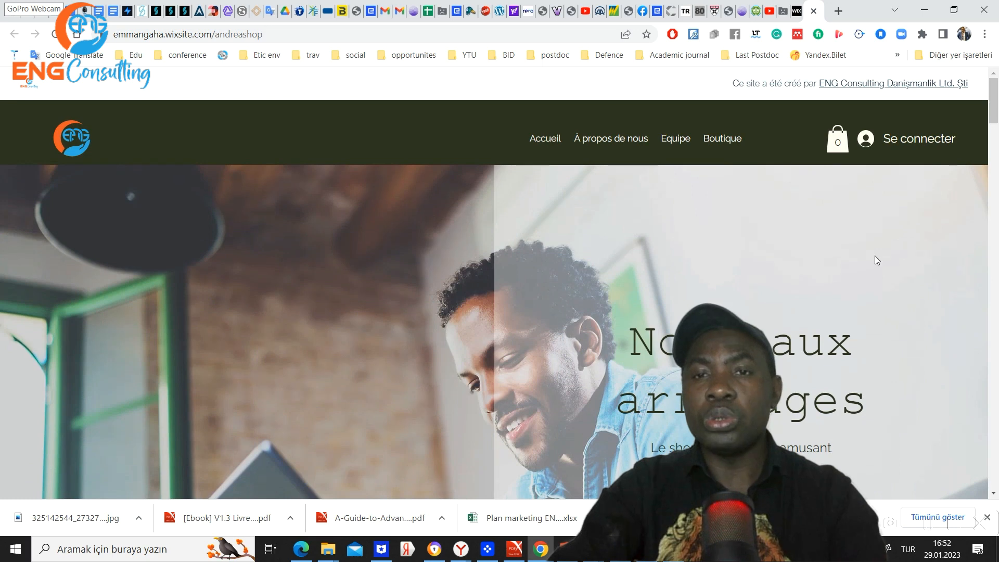
View the article listing on the published Boutique page and return to the Accueil page
left_click(722, 139)
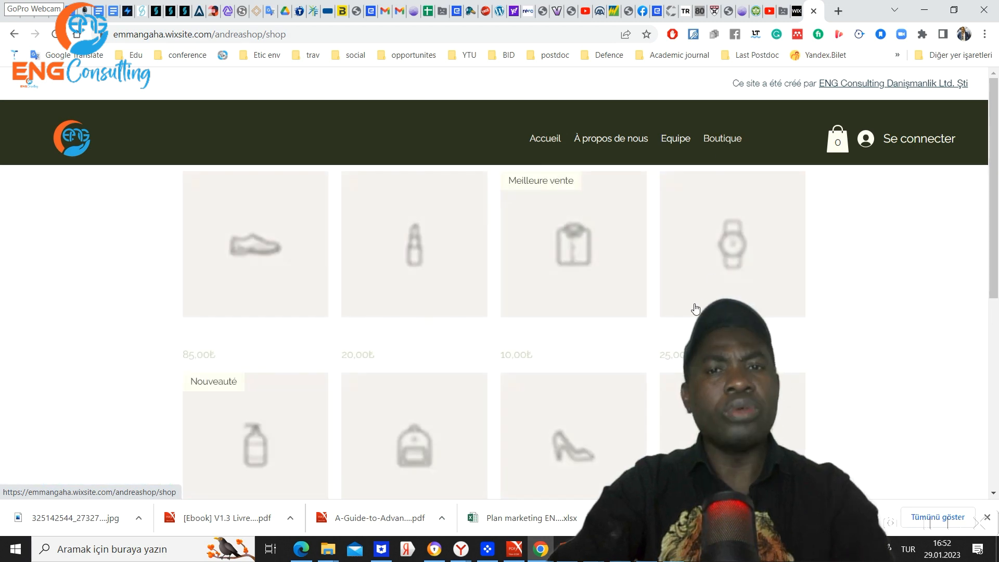
mouse_move(683, 307)
scroll(682, 302, "down", 8)
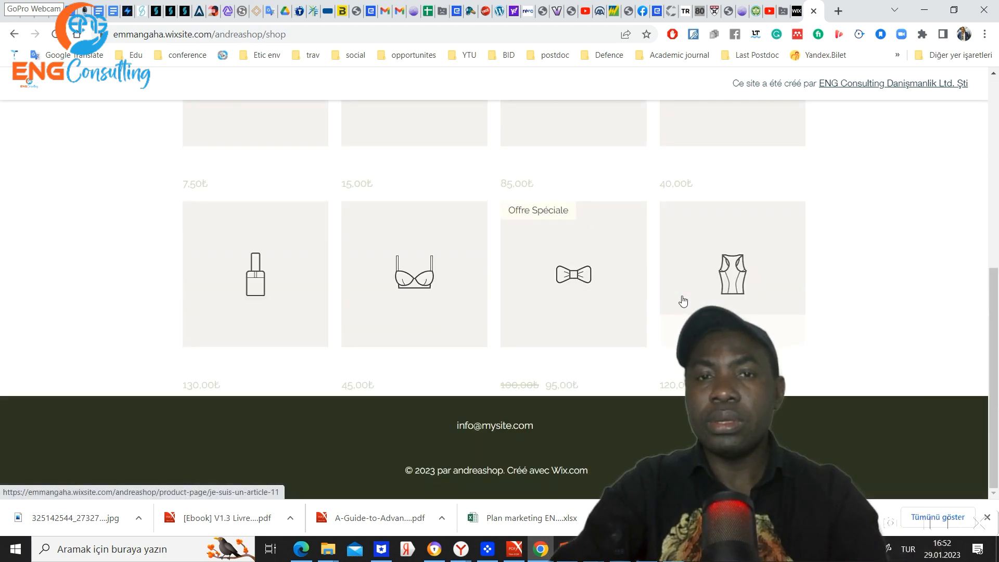
scroll(682, 299, "up", 8)
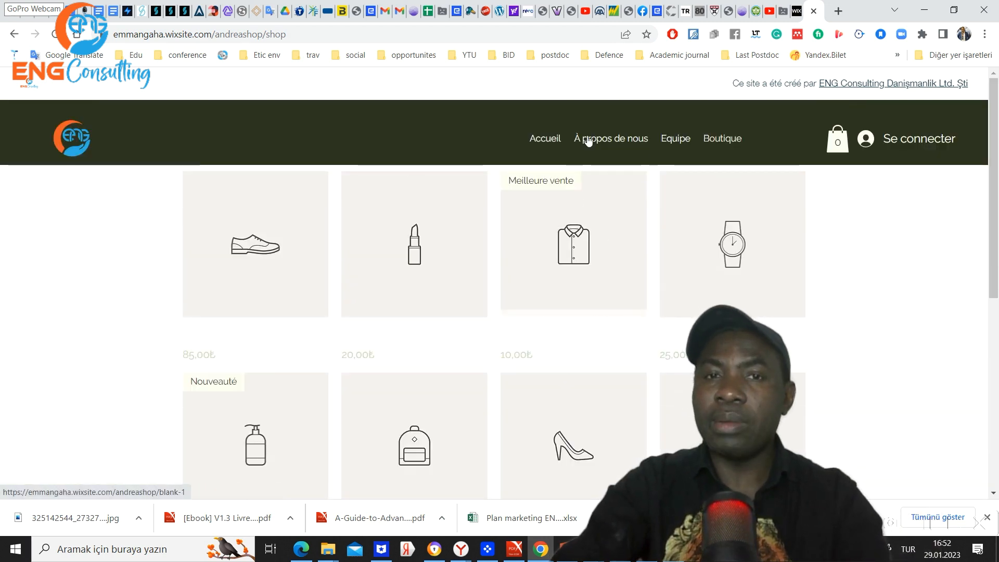
left_click(545, 140)
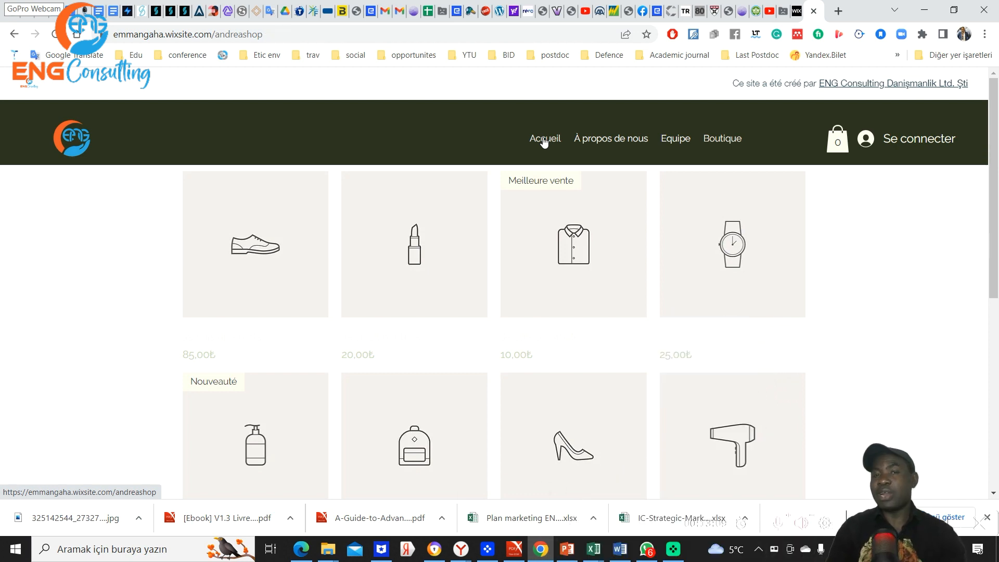
left_click(544, 141)
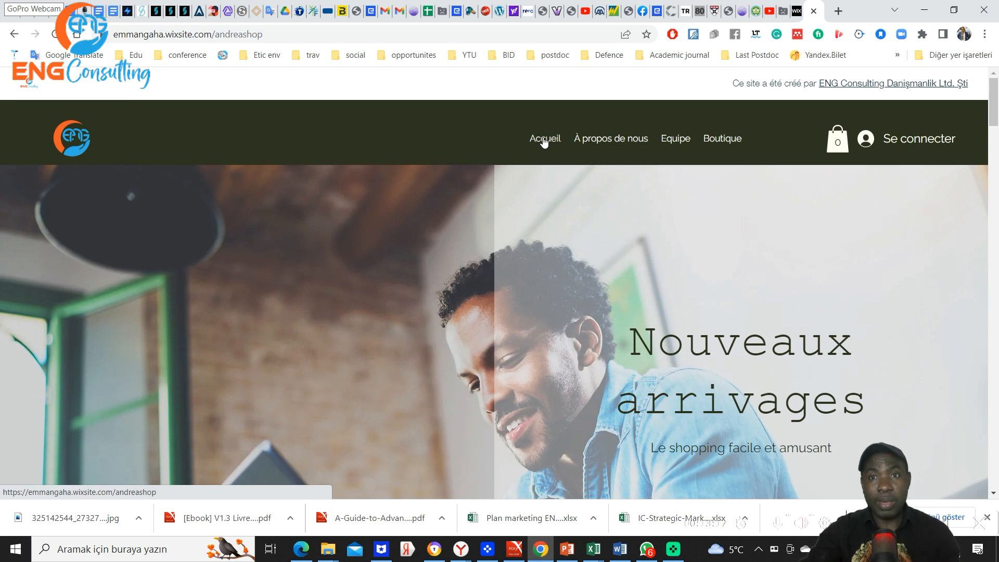
Return to the Wix editor and dismiss the publication and mobile-site dialogs
left_click(796, 11)
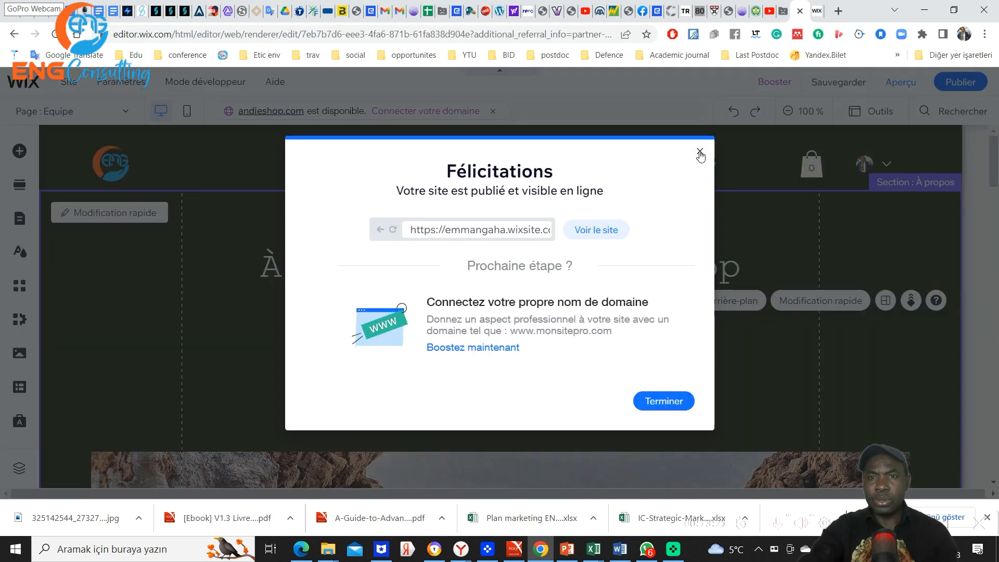
left_click(700, 152)
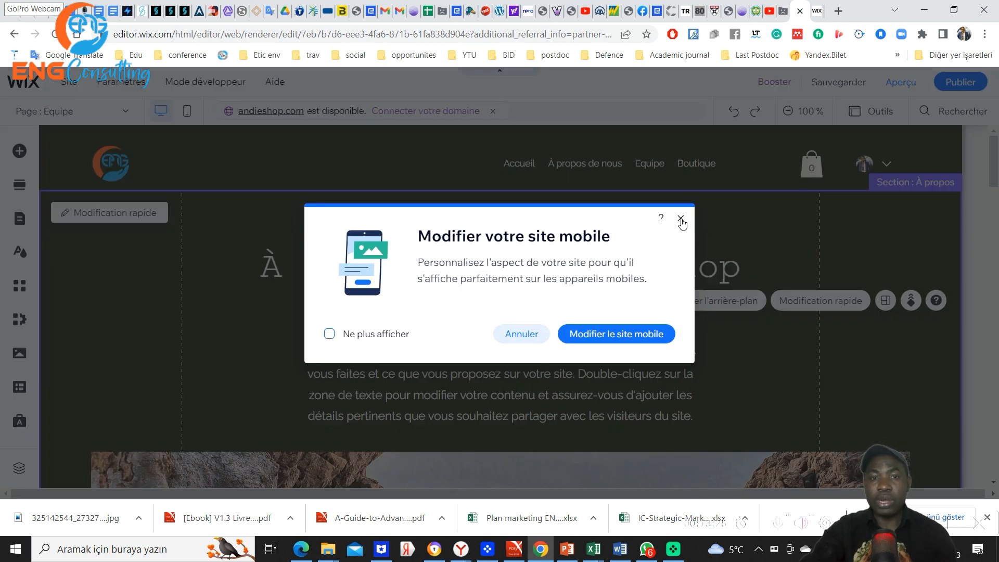
left_click(682, 222)
Look over the Equipe page down to Notre histoire and switch the editor to the Accueil page
scroll(453, 336, "down", 5)
scroll(472, 328, "down", 10)
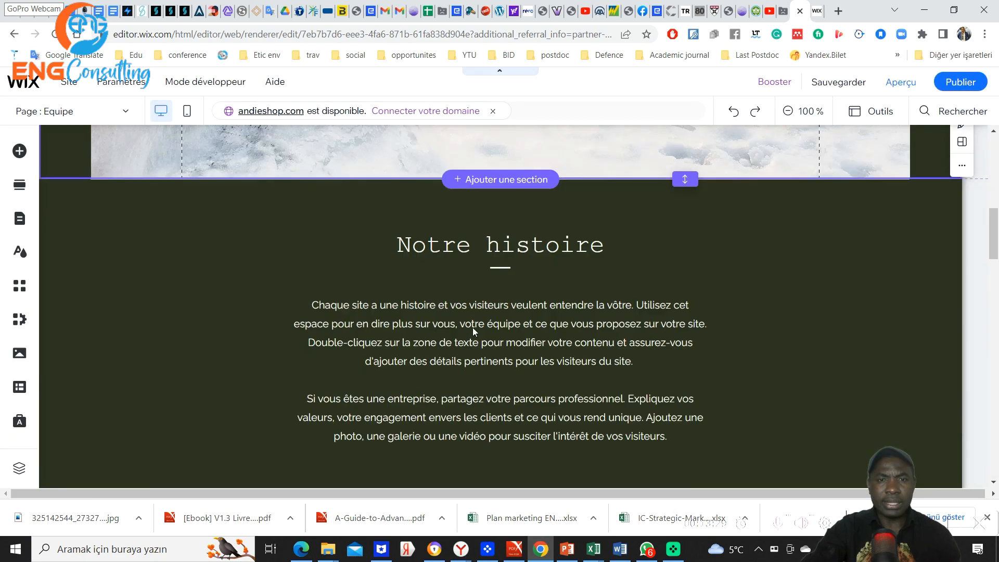
scroll(495, 307, "up", 3)
scroll(442, 260, "up", 8)
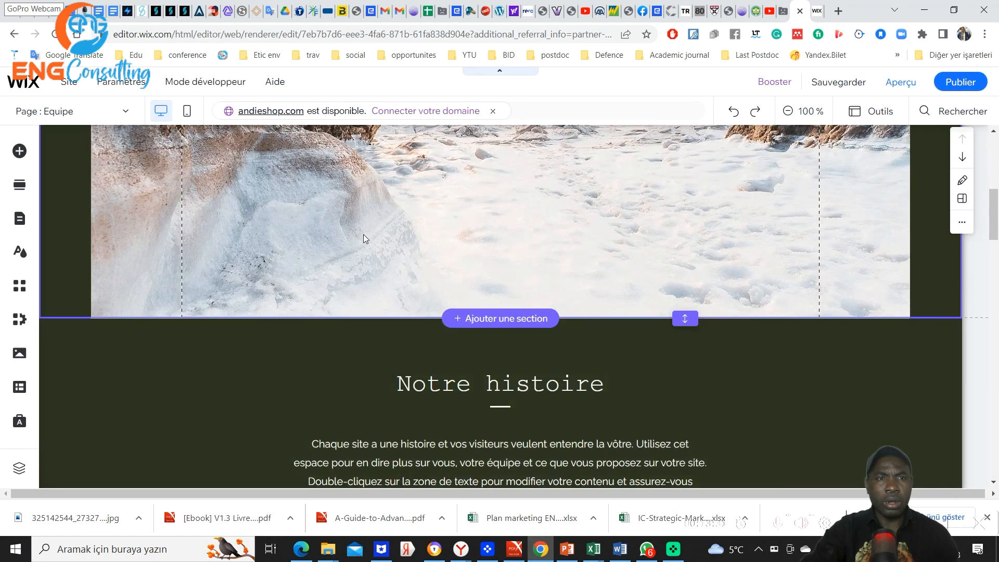
scroll(276, 177, "up", 3)
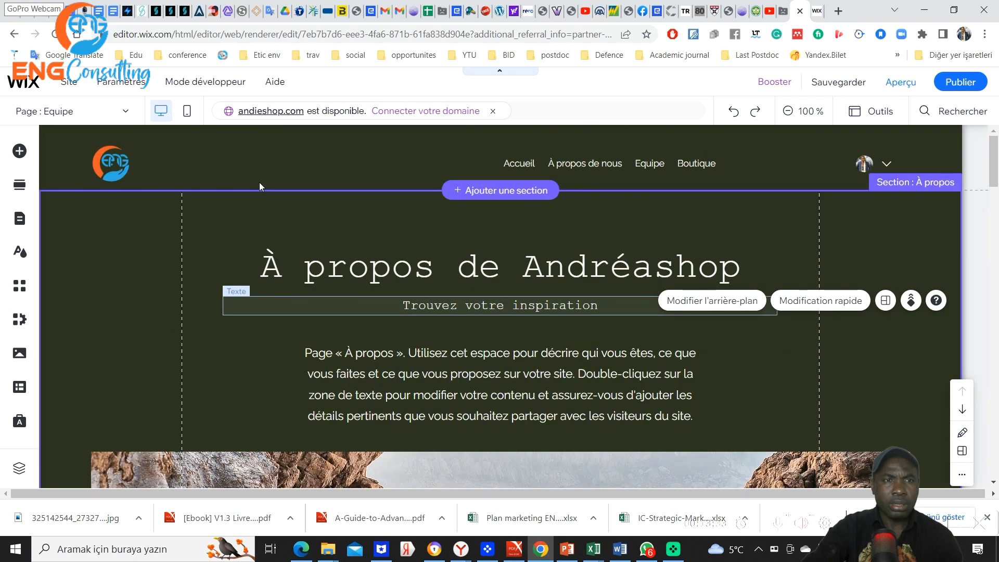
left_click(127, 113)
left_click(55, 142)
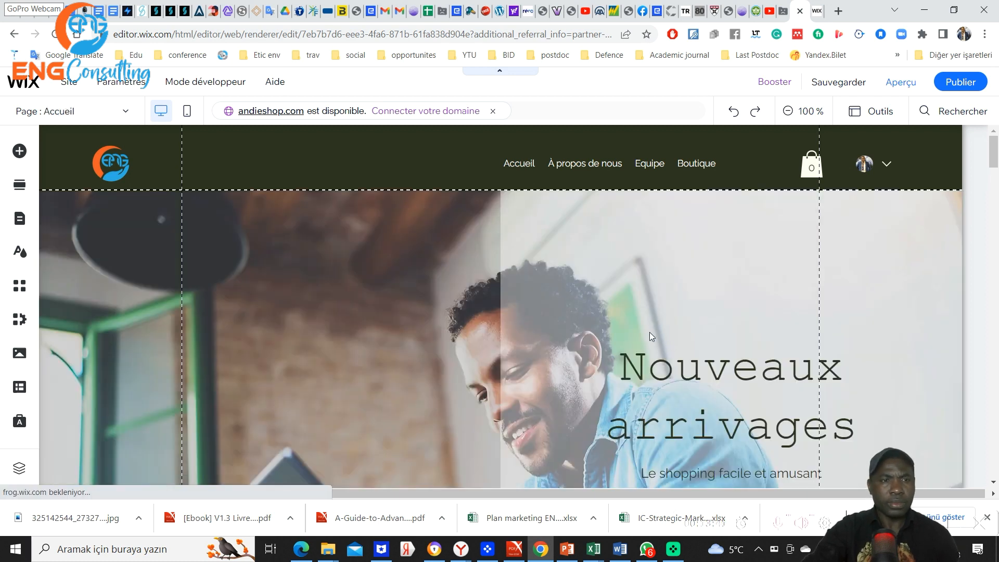
Select the Articles section of the Accueil page and open the management list of its articles
scroll(598, 332, "down", 5)
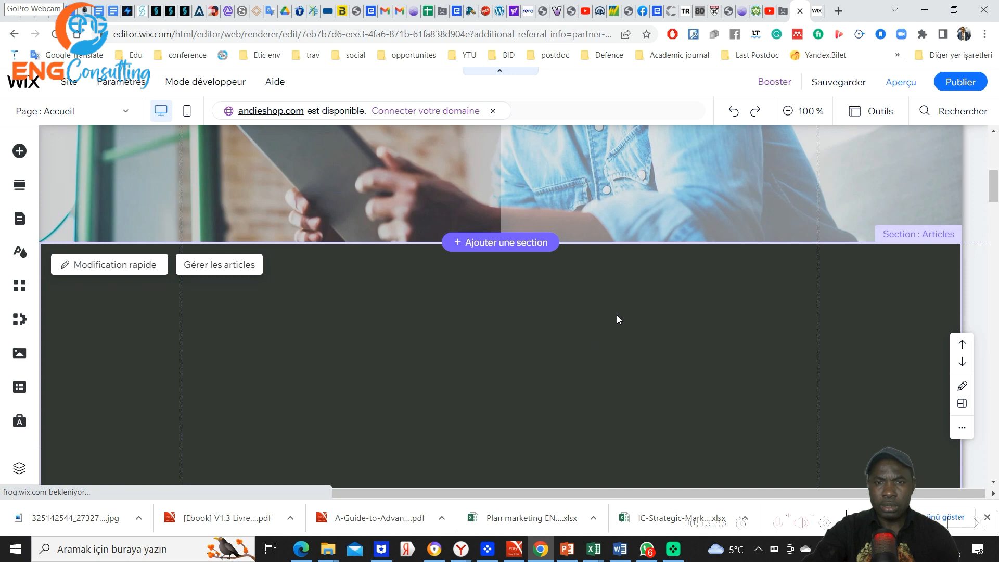
scroll(618, 319, "down", 2)
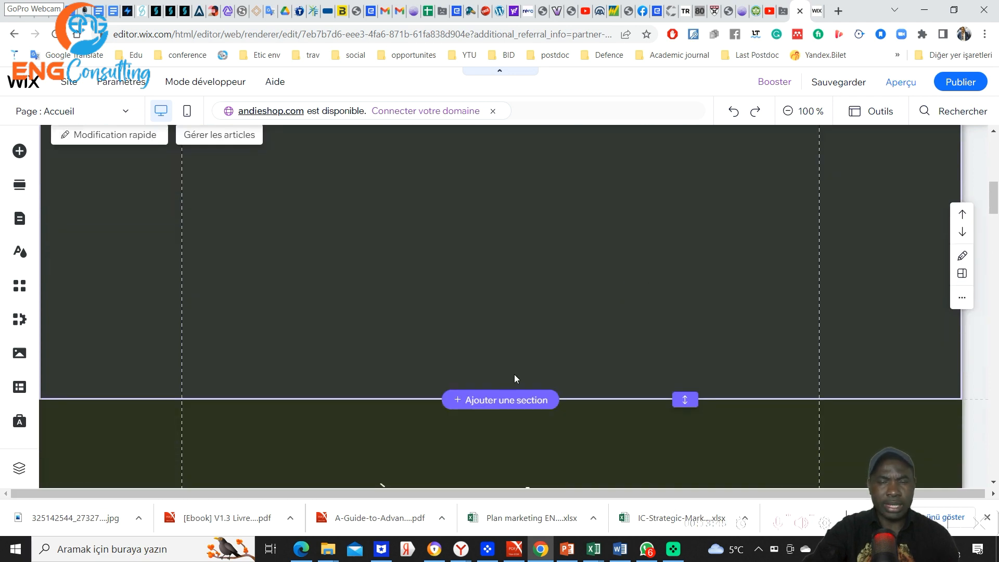
scroll(613, 291, "up", 1)
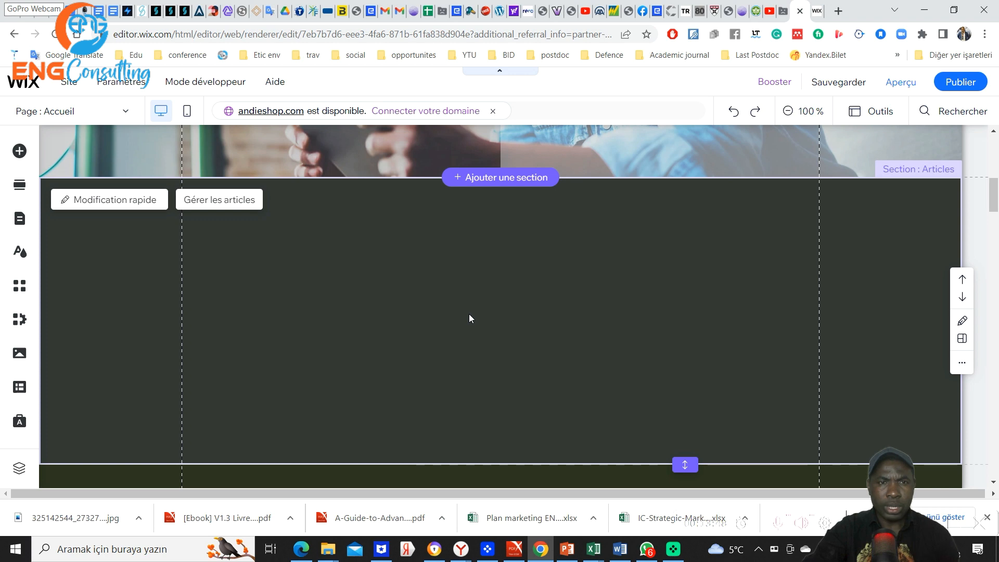
left_click(530, 271)
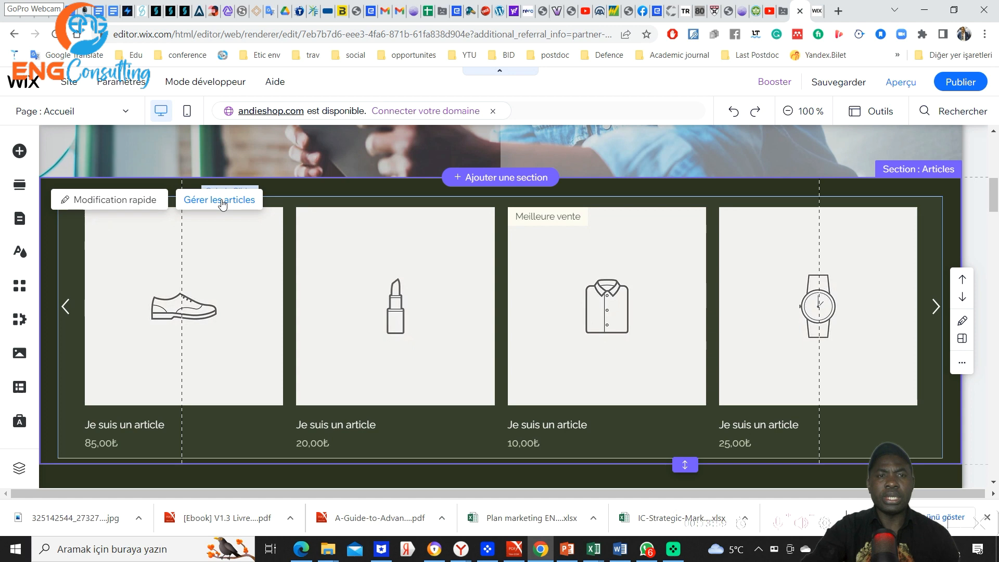
left_click(223, 203)
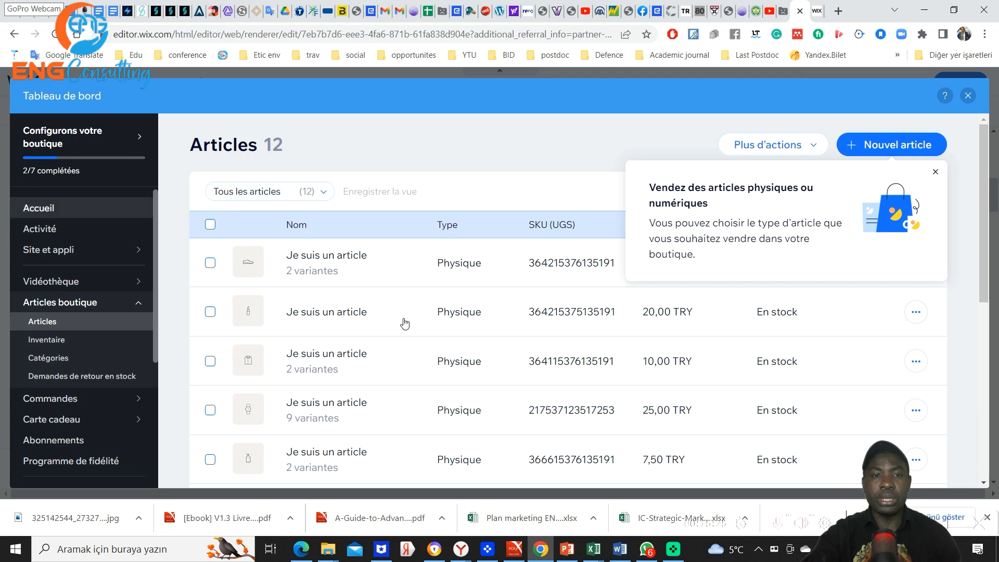
Open the shoe article at the head of the list and delete both of its images
left_click(340, 266)
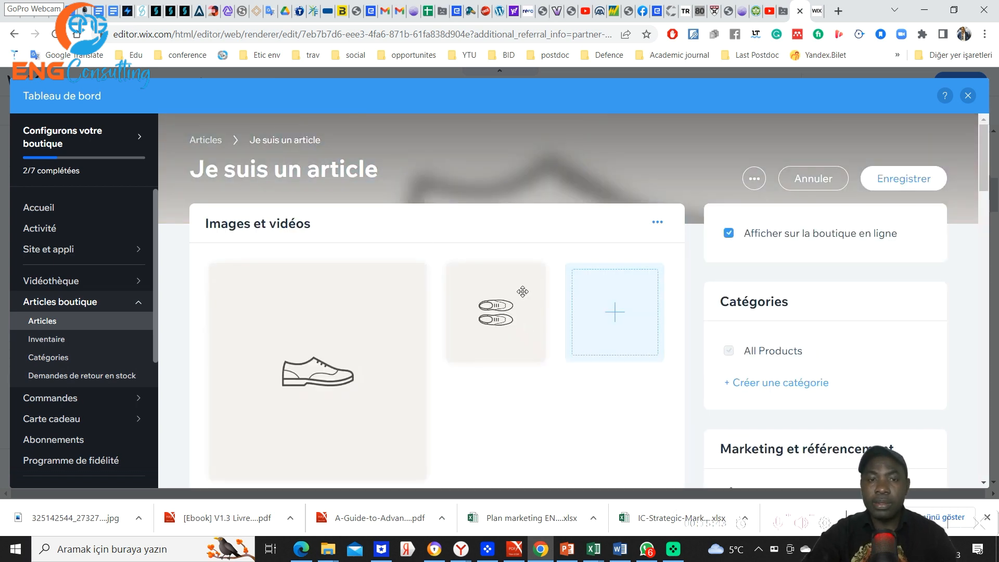
scroll(478, 370, "down", 1)
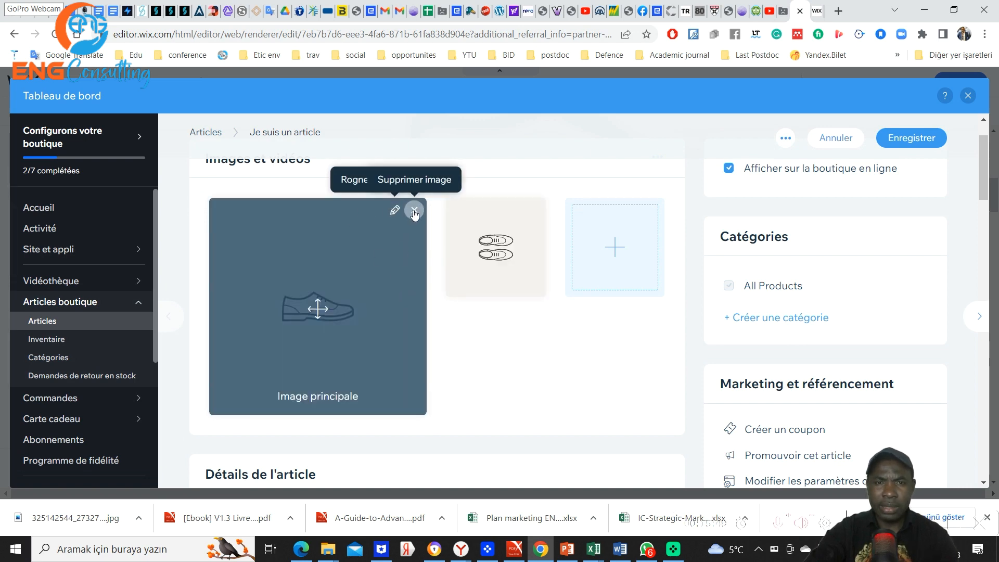
left_click(414, 212)
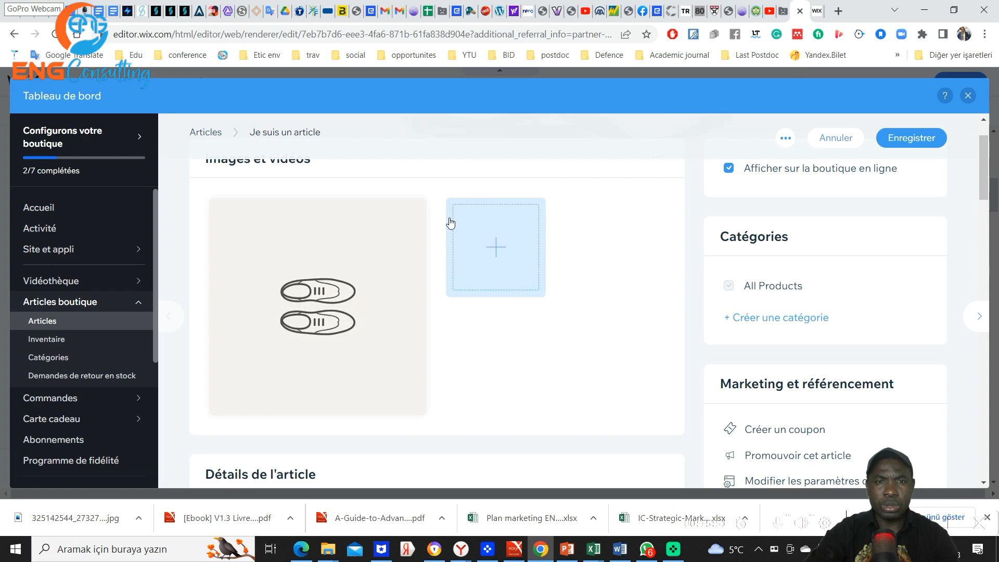
left_click(414, 213)
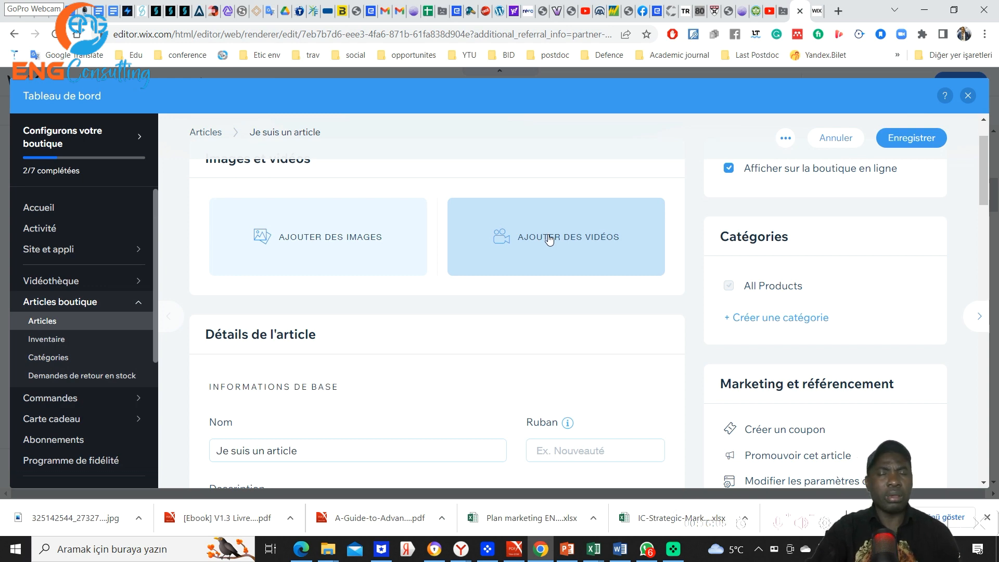
Start adding images to the article by importing files from the computer into the site's media
left_click(323, 238)
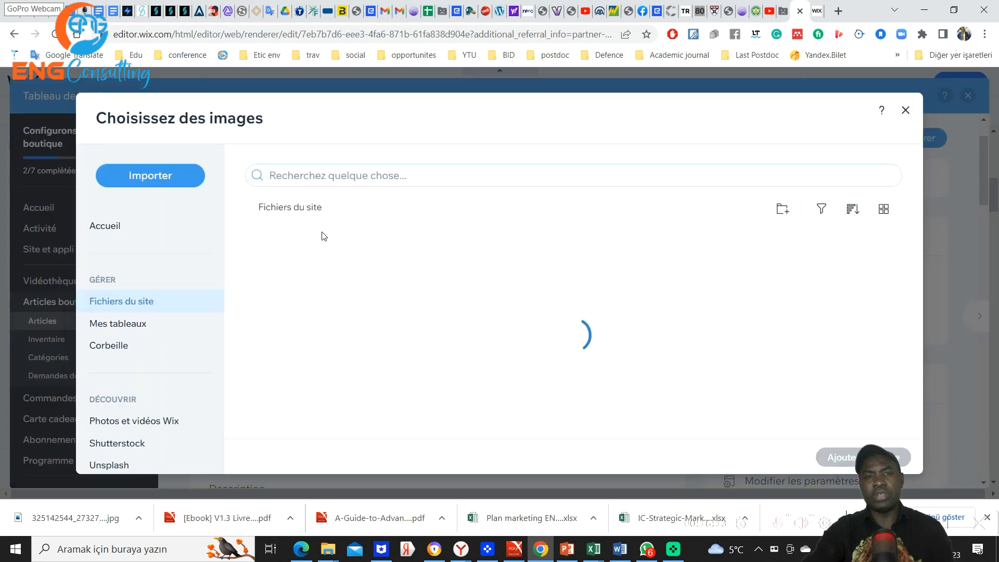
left_click(152, 177)
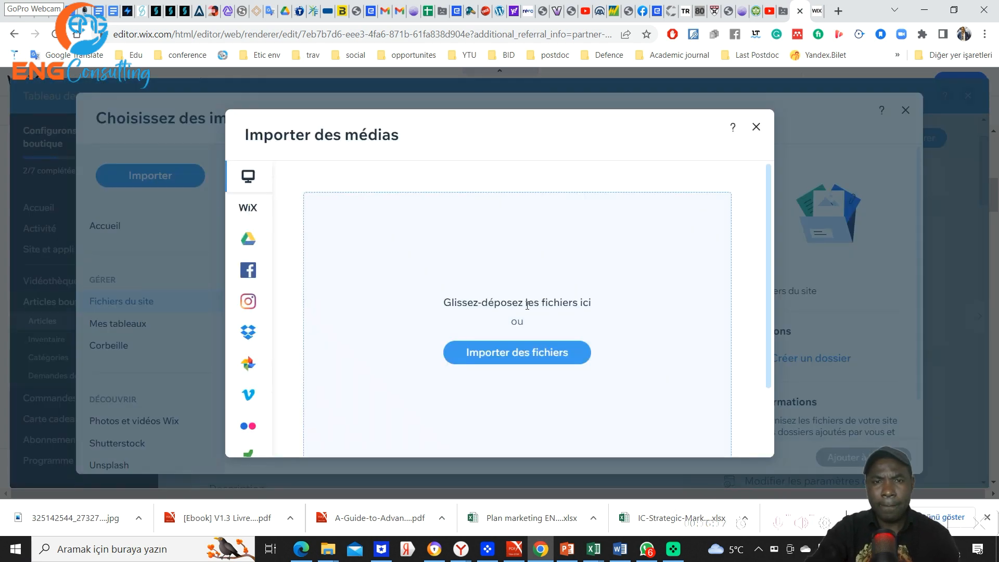
left_click(507, 353)
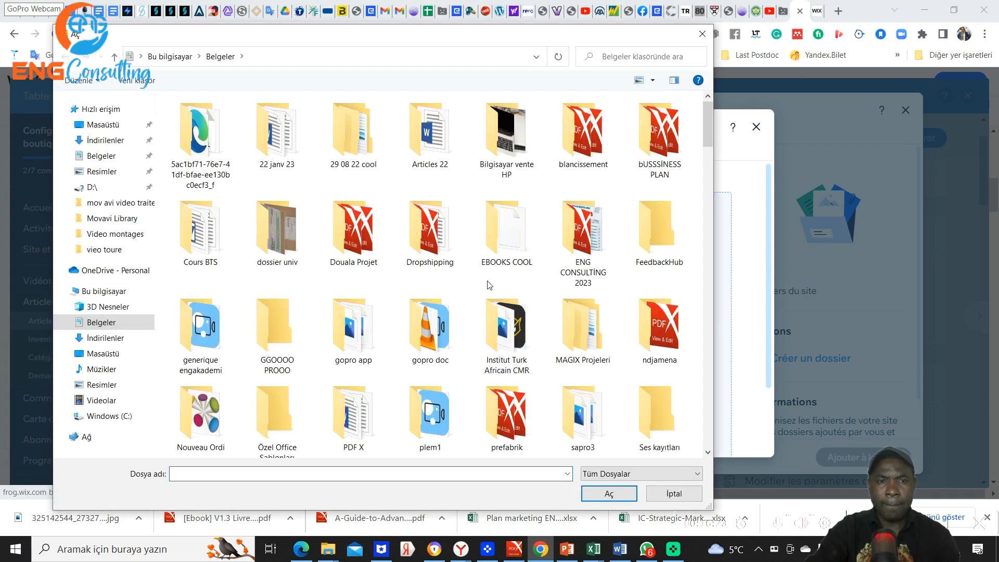
Look through the Belgeler folder for product pictures and open its Bilgisayar vente HP subfolder
scroll(489, 285, "down", 8)
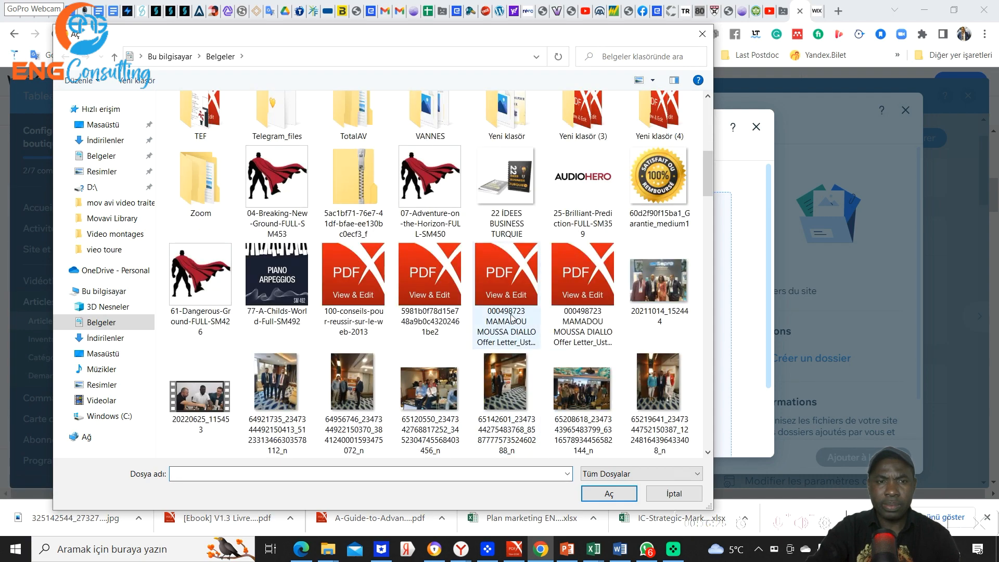
scroll(512, 319, "down", 10)
scroll(523, 317, "down", 6)
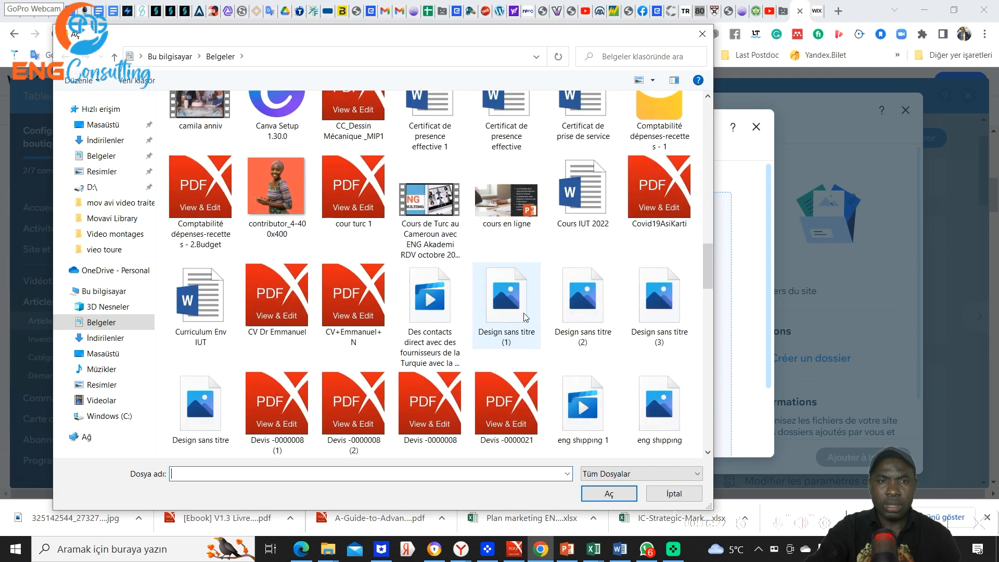
scroll(523, 319, "down", 5)
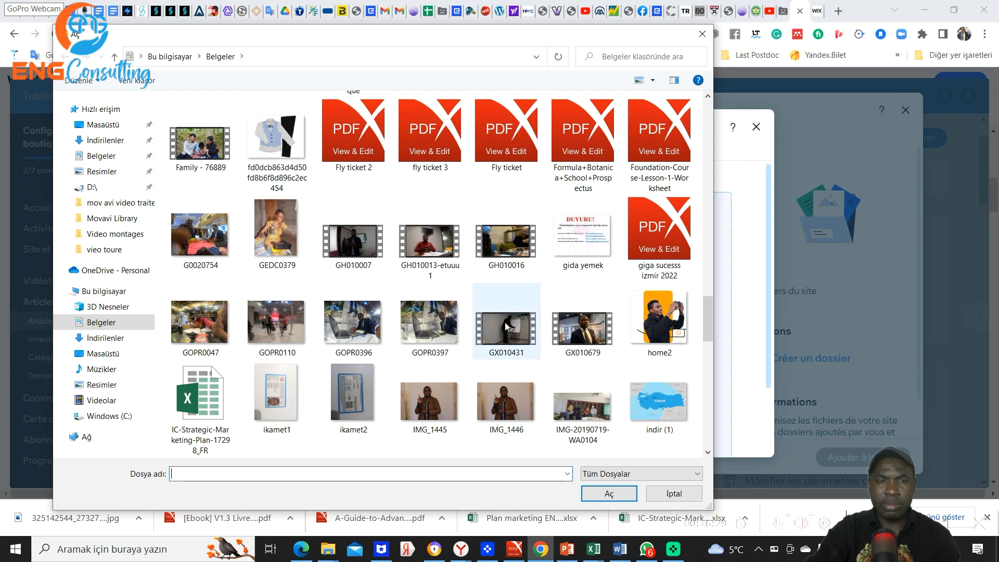
scroll(506, 326, "down", 5)
scroll(522, 310, "down", 5)
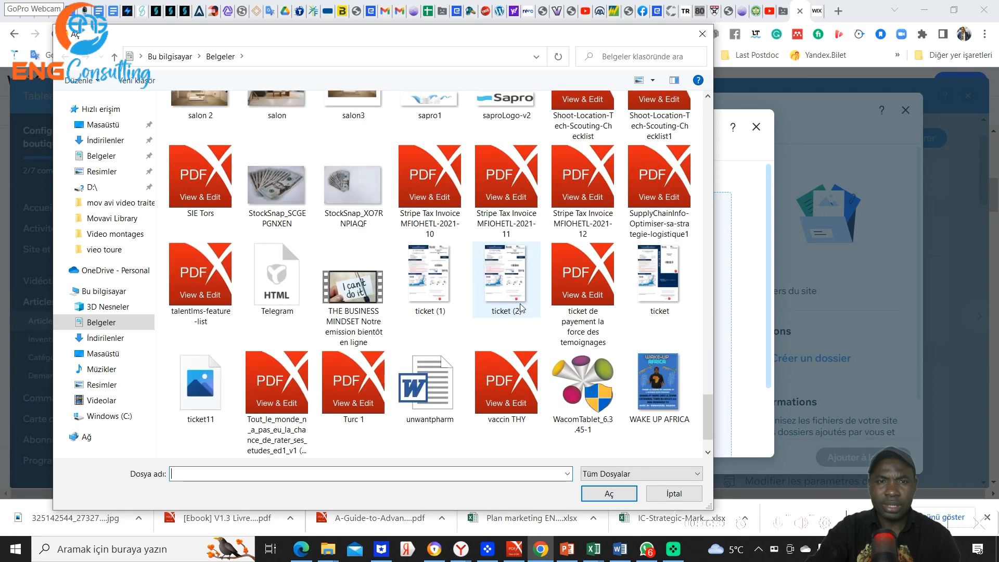
scroll(522, 309, "up", 5)
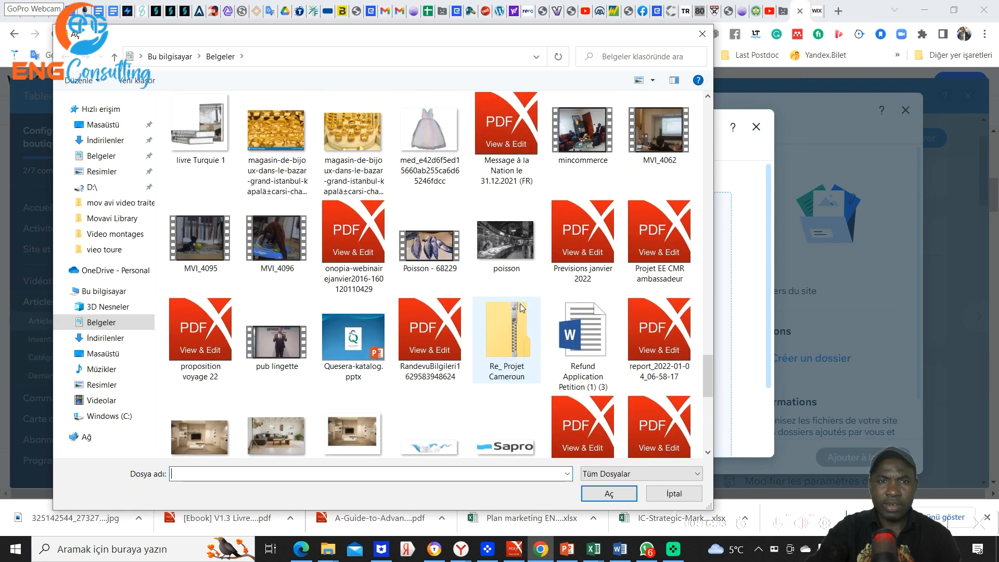
scroll(522, 307, "down", 10)
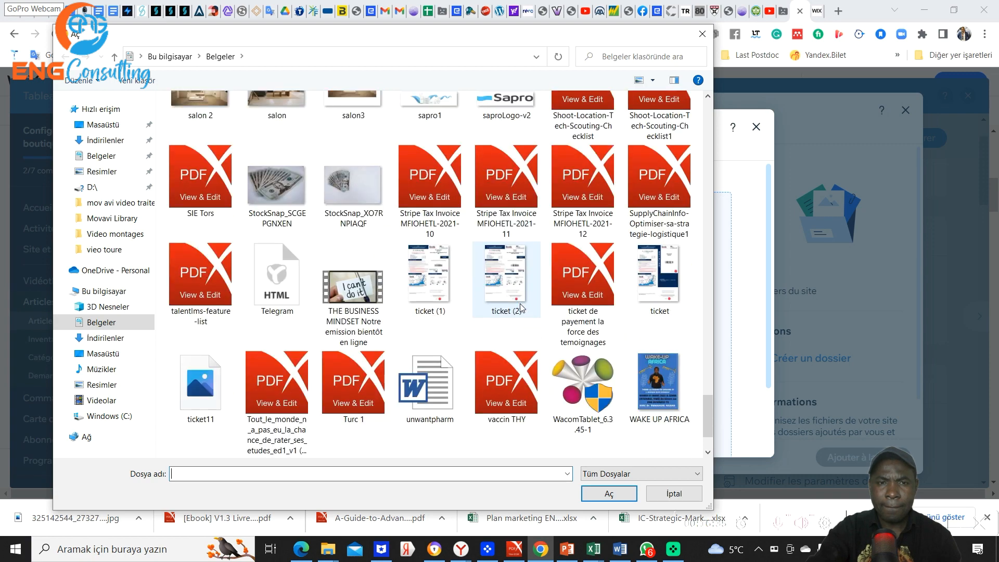
scroll(522, 307, "up", 15)
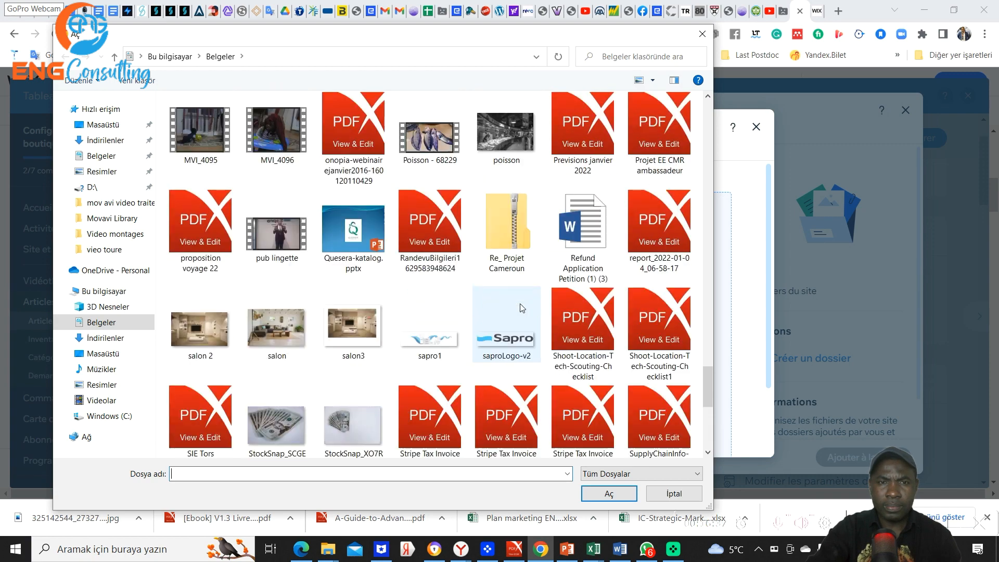
scroll(522, 308, "up", 10)
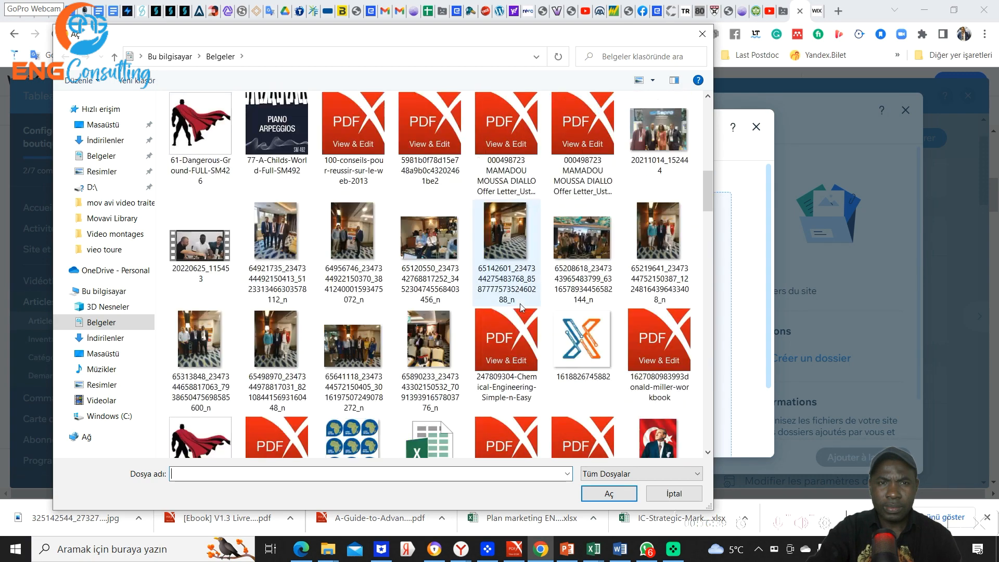
scroll(522, 307, "up", 5)
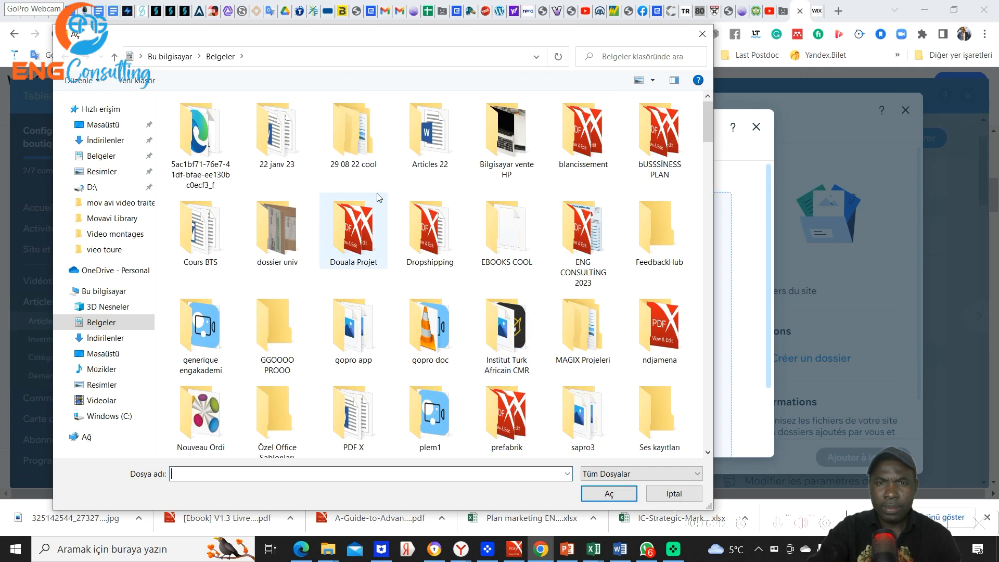
double_click(500, 138)
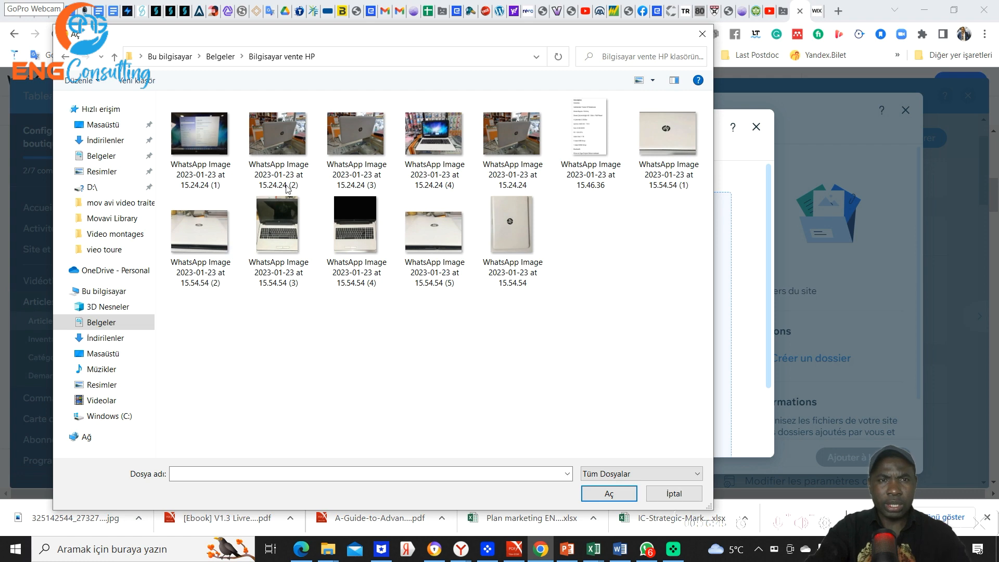
Upload the WhatsApp laptop images 15.24.24 (2), 15.24.24 (4), 15.54.54 (2) and 15.54.54 (3) to the site files
left_click(281, 156)
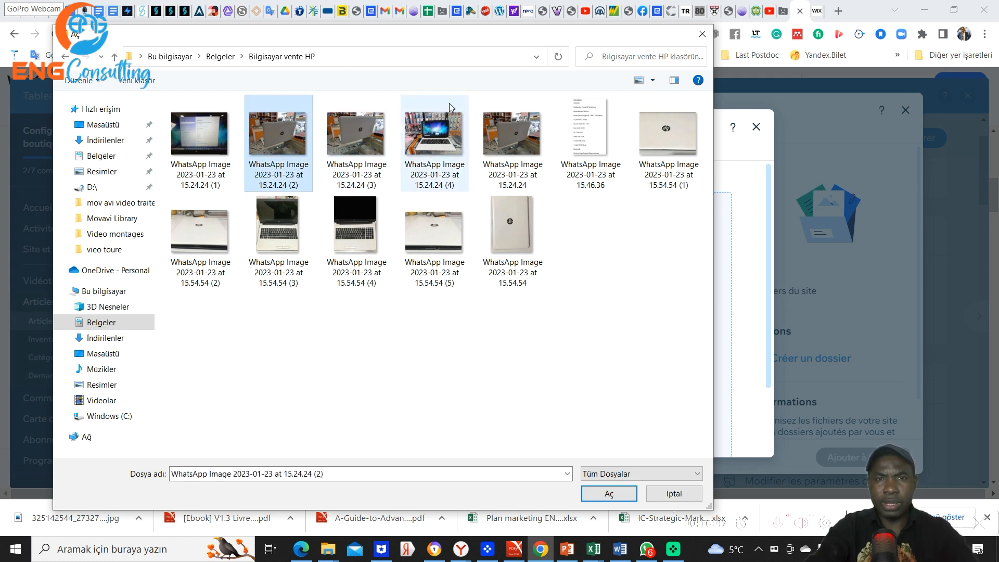
left_click(440, 134, "ctrl")
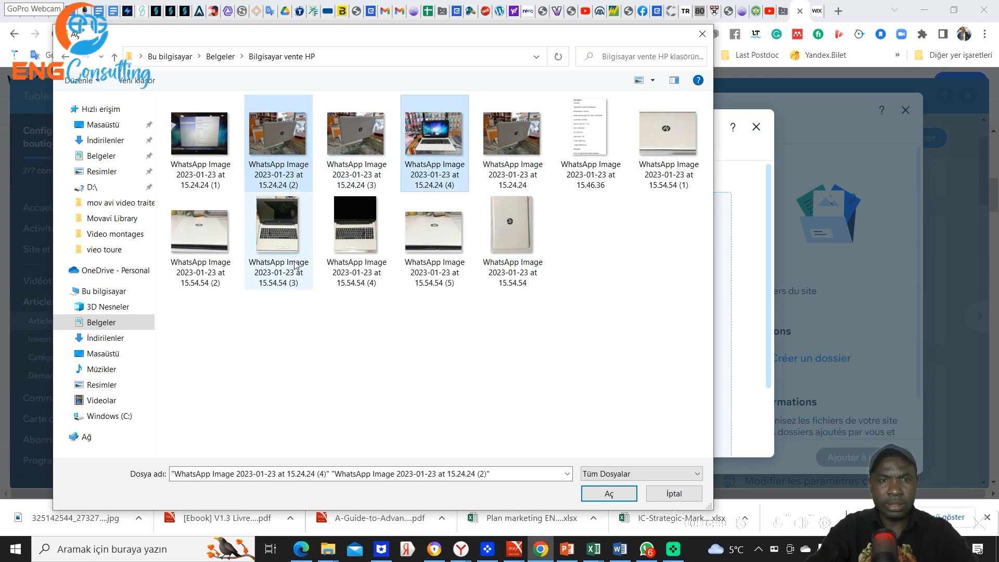
left_click(203, 235, "ctrl")
left_click(203, 235, "ctrl")
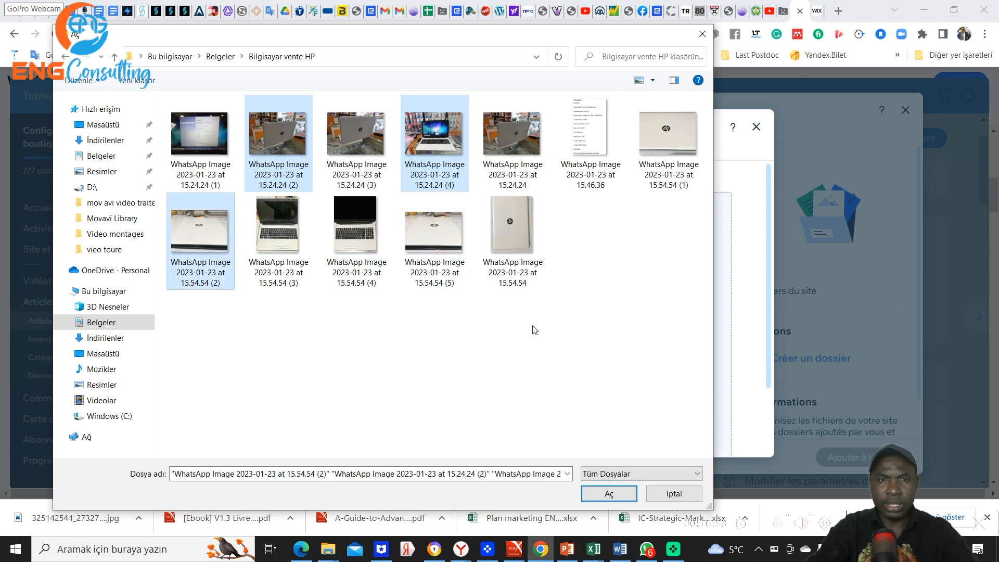
left_click(278, 234, "ctrl")
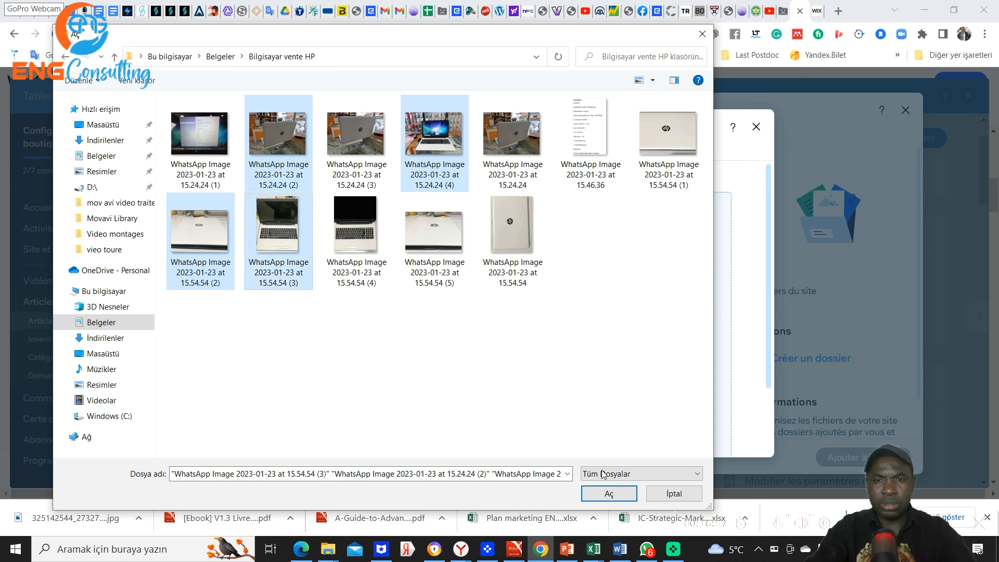
left_click(608, 495)
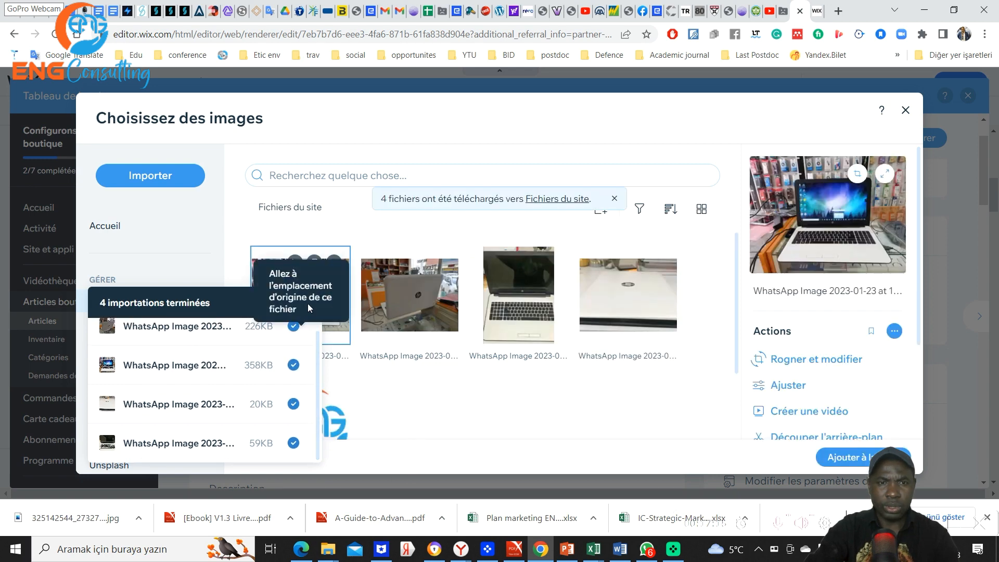
Add the laptop photo with the lit screen and the rear-view HP photo to the article's images
left_click(307, 302)
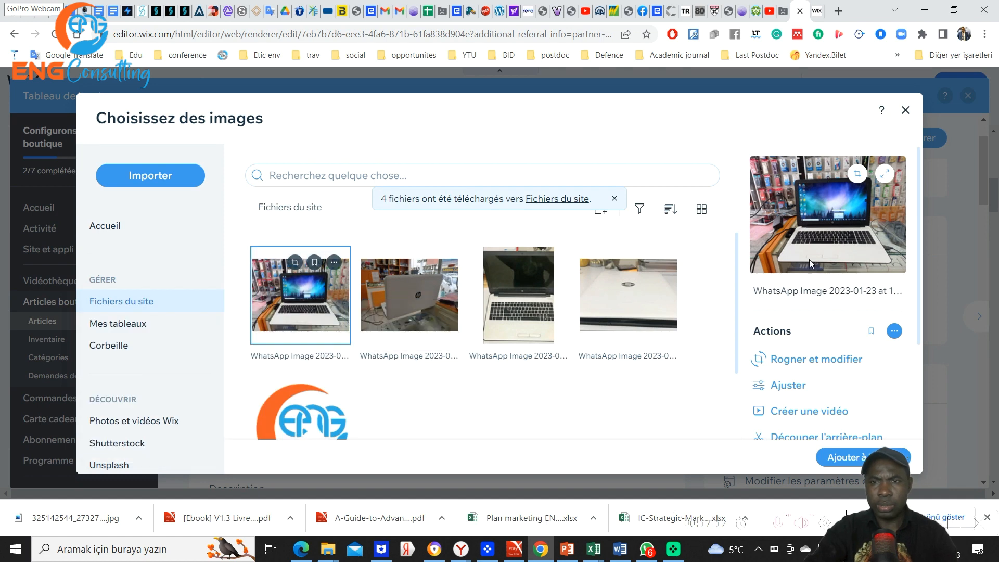
left_click(821, 456)
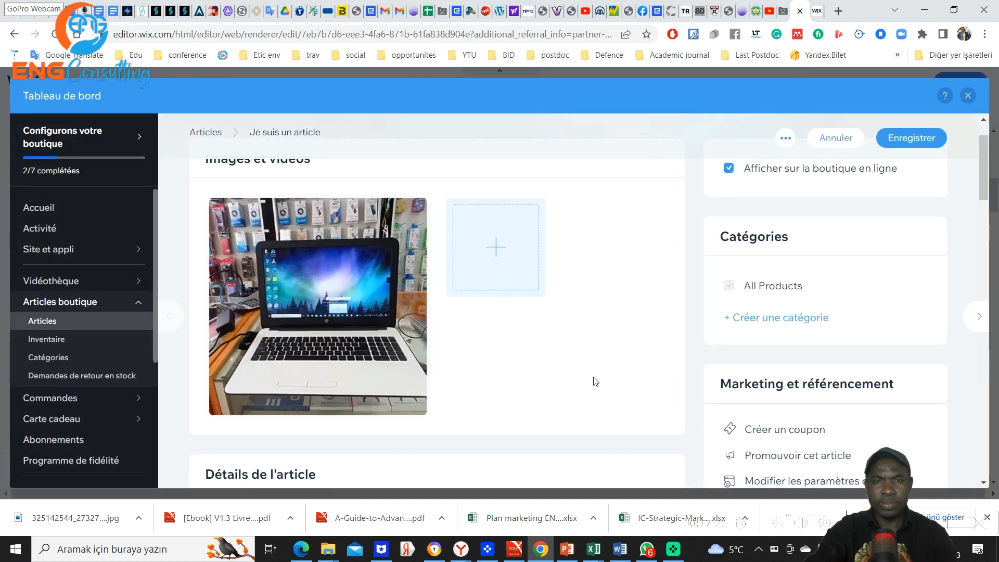
left_click(497, 250)
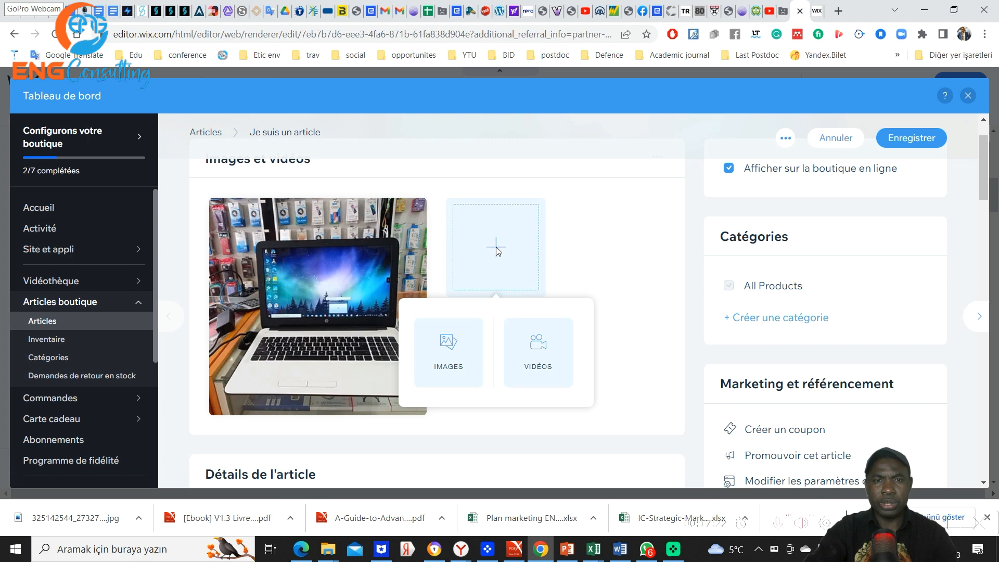
left_click(453, 348)
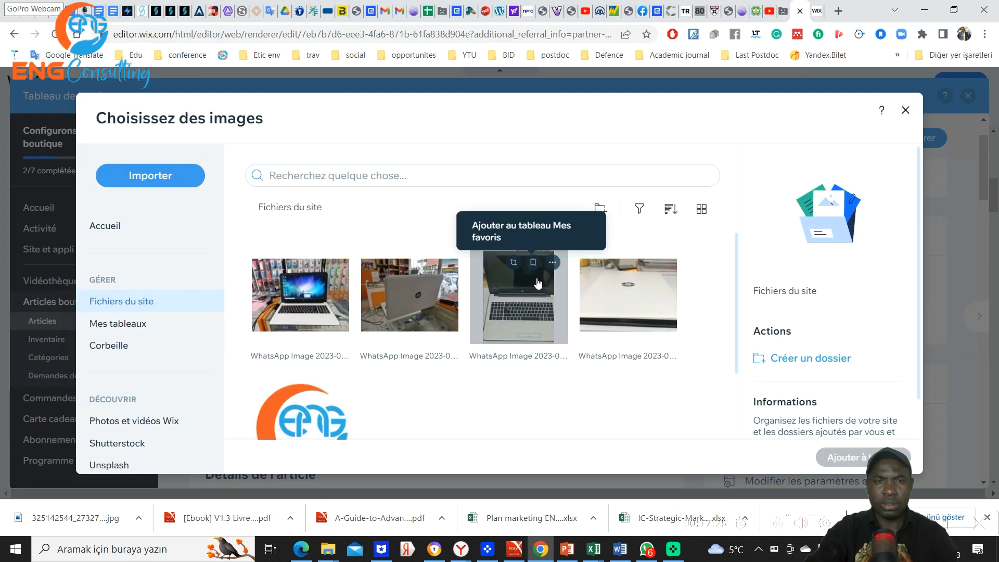
left_click(412, 316)
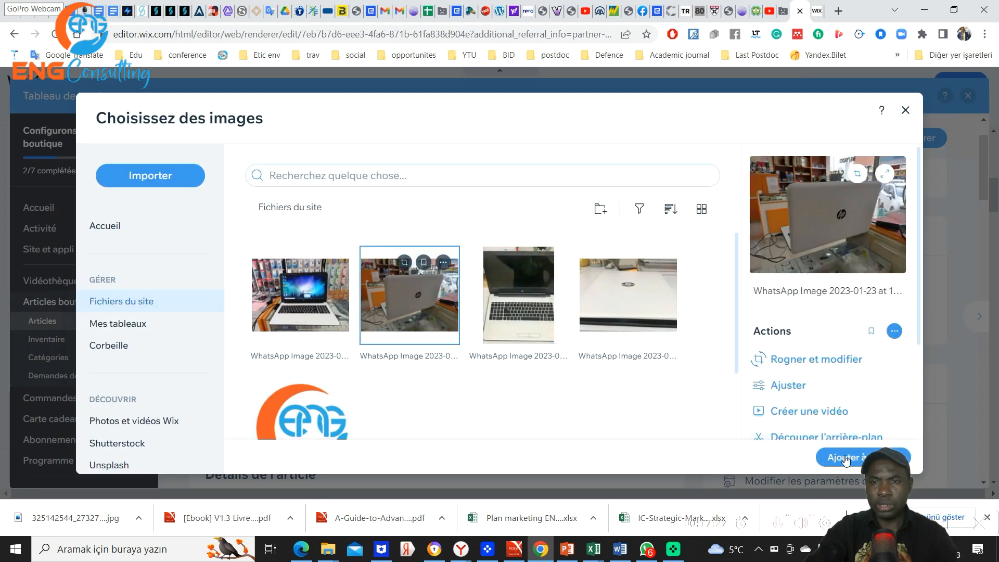
left_click(847, 459)
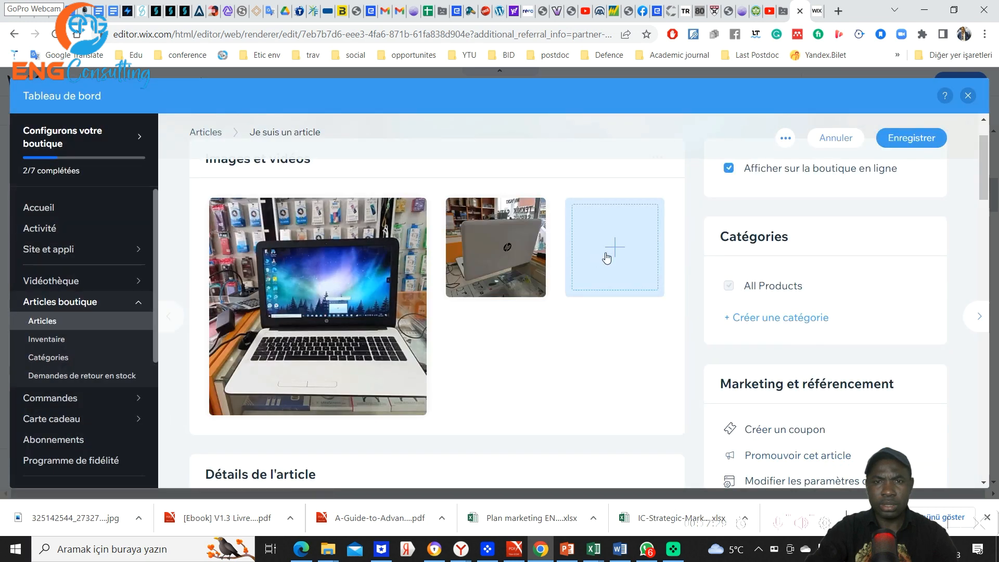
Add the photo of the open laptop with dark screen and the closed-lid photo to the article's images
left_click(612, 253)
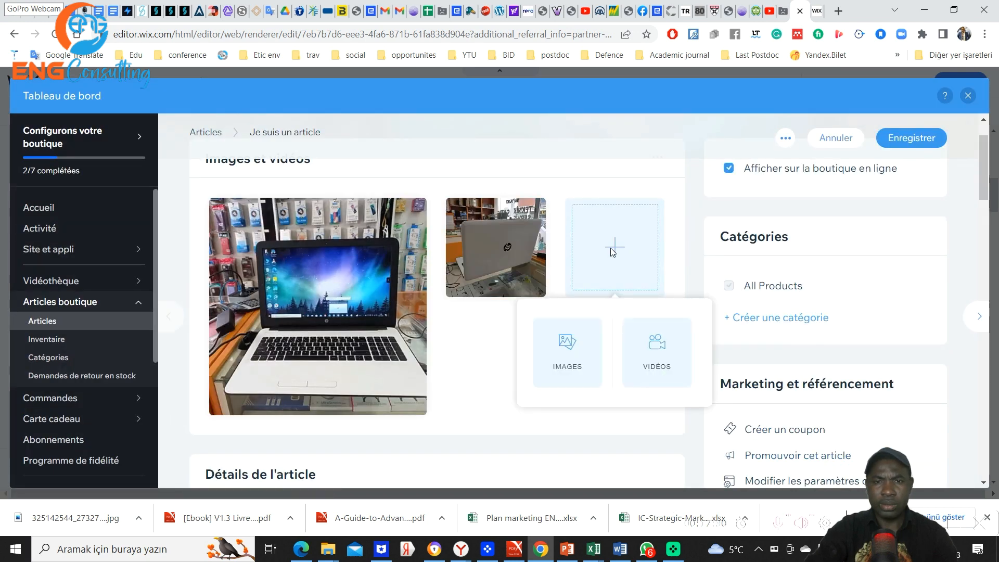
left_click(559, 362)
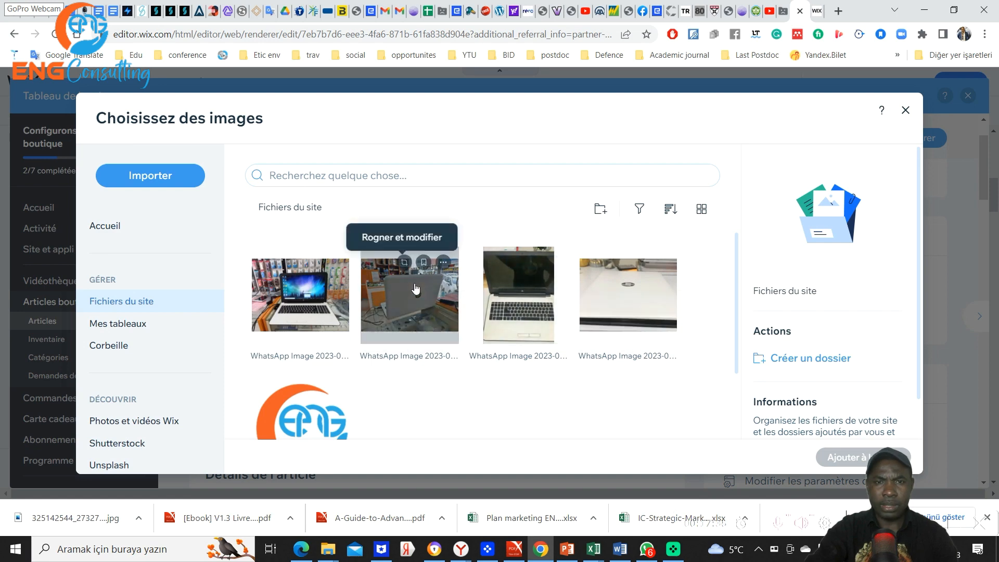
left_click(530, 298)
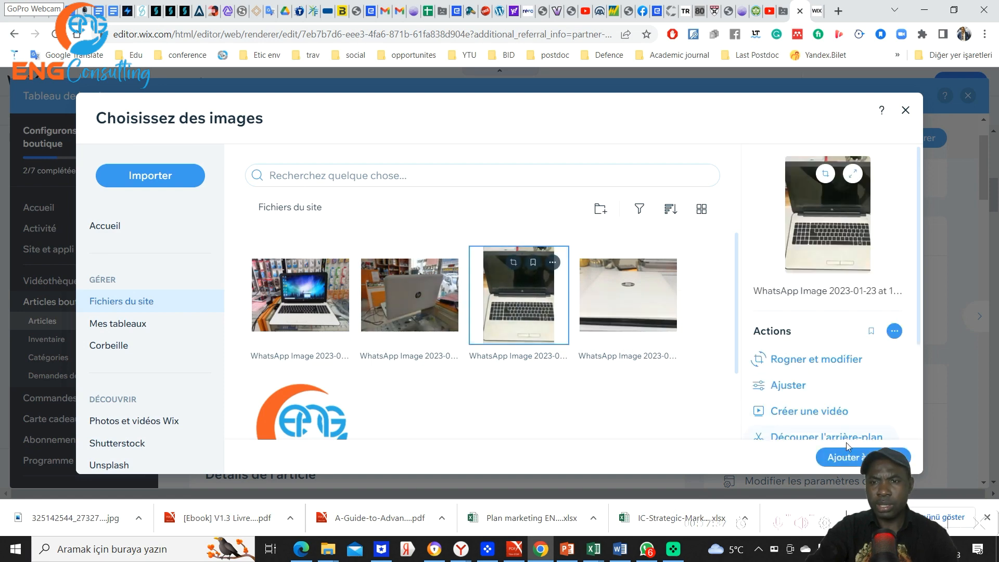
left_click(848, 458)
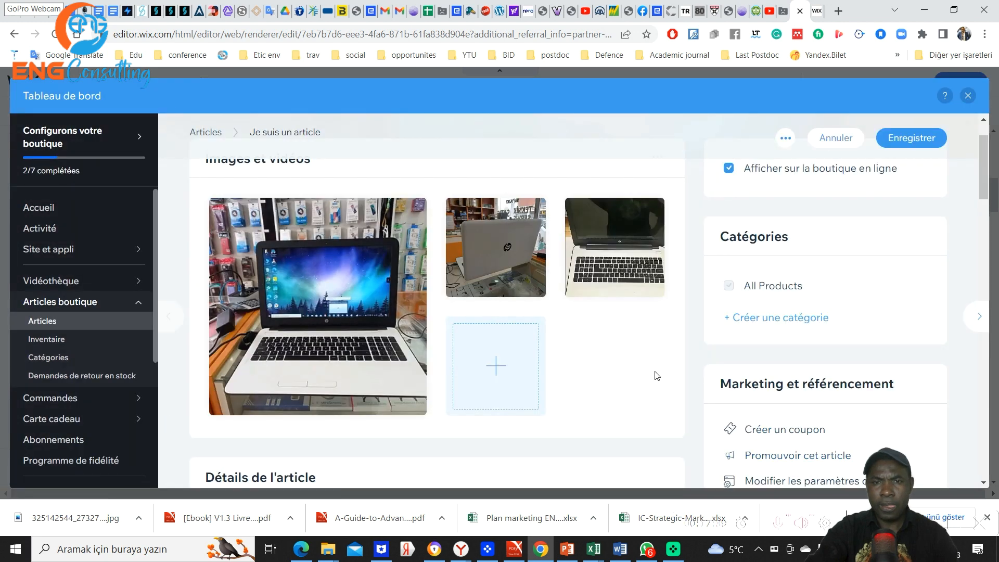
left_click(495, 359)
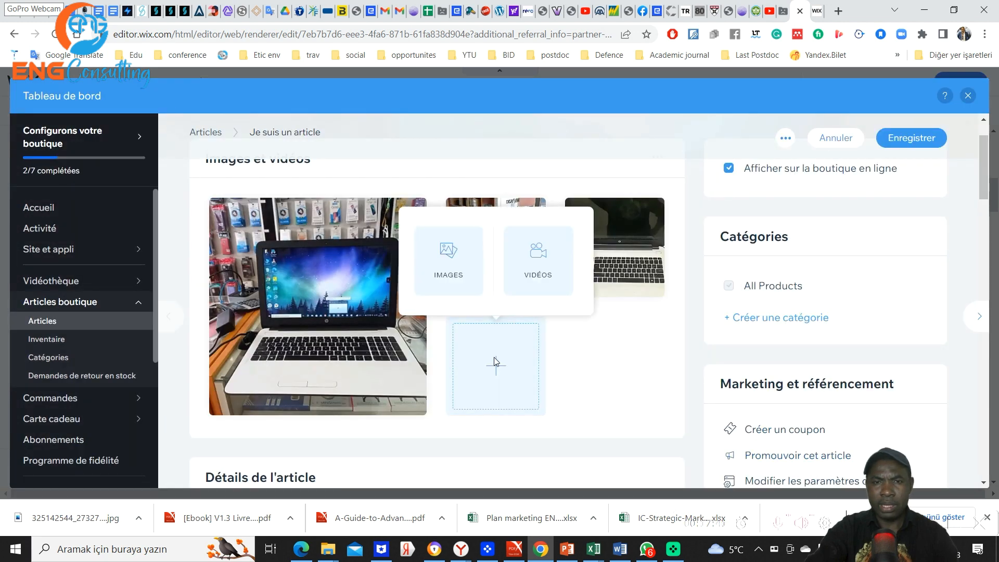
left_click(451, 256)
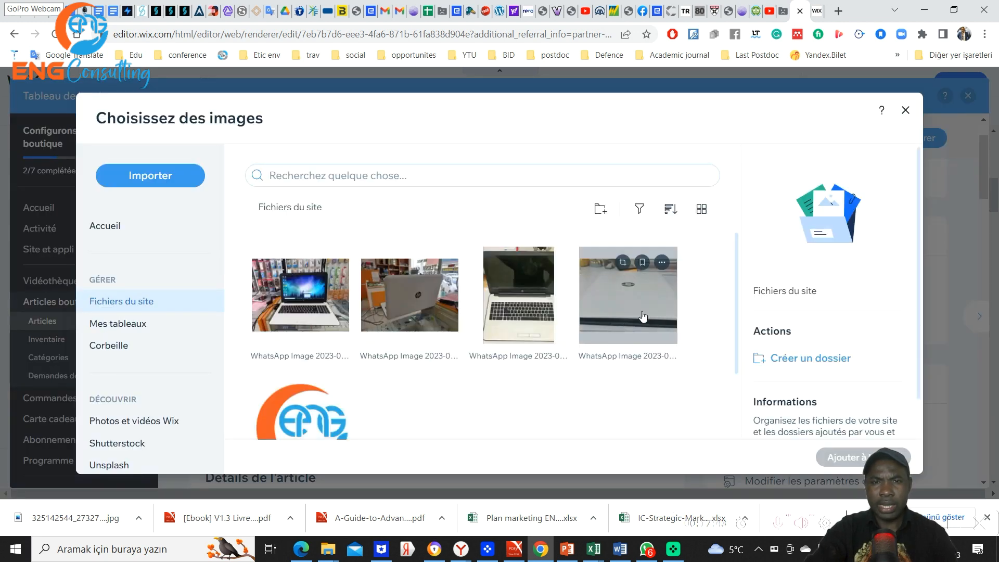
left_click(604, 304)
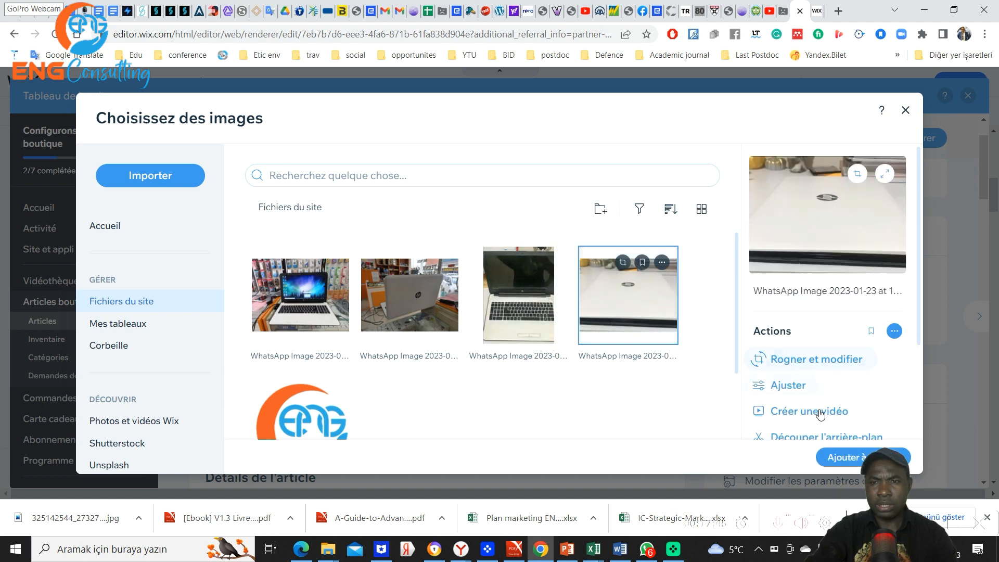
left_click(852, 458)
Create a new category named Ordinateurs and assign the laptop article to it
scroll(588, 358, "down", 4)
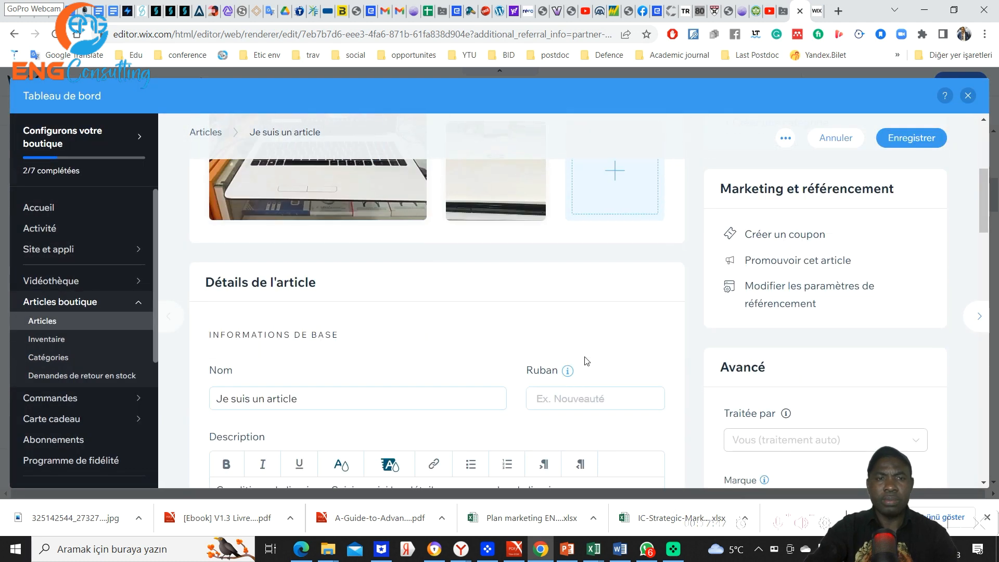
scroll(857, 248, "up", 2)
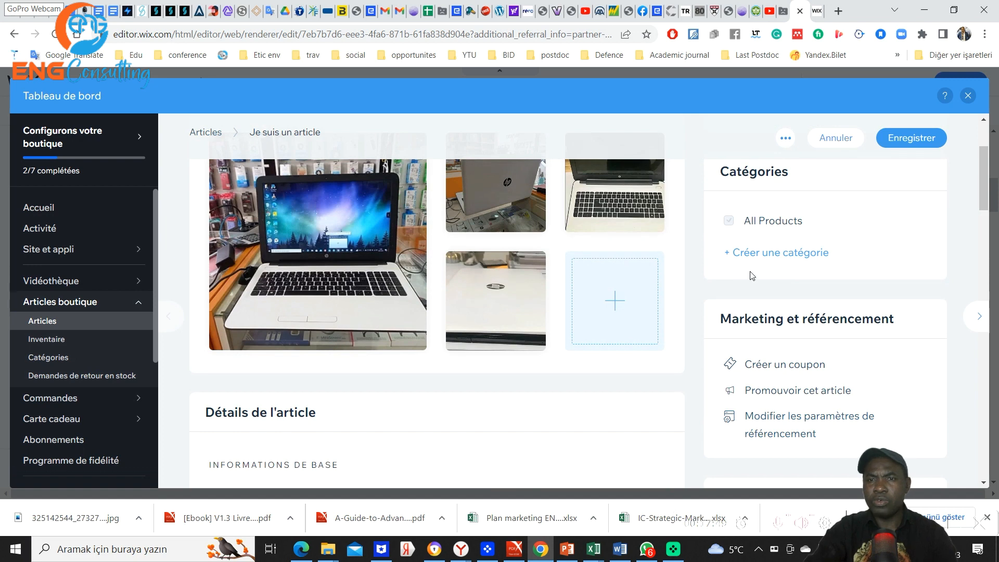
scroll(759, 216, "up", 2)
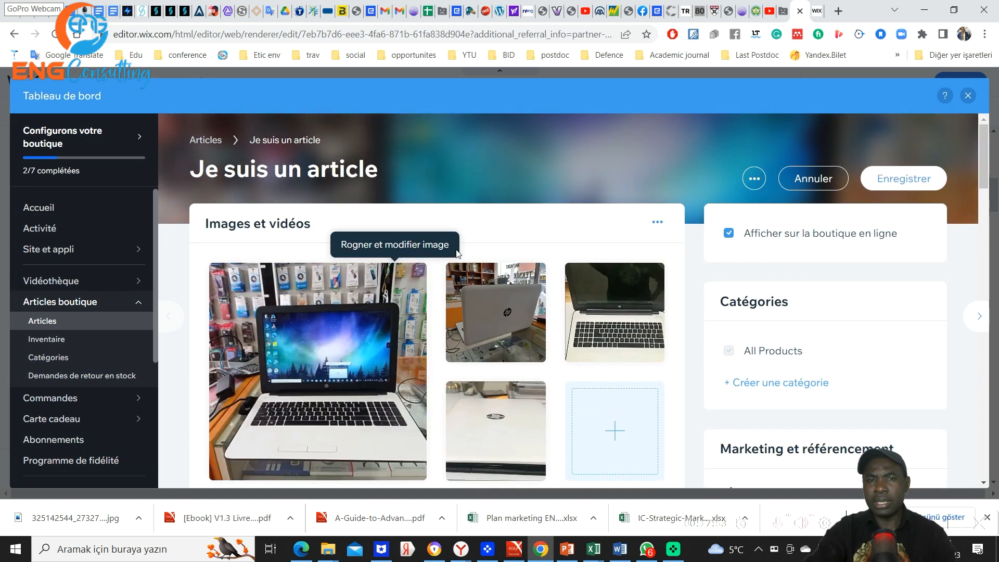
left_click(772, 382)
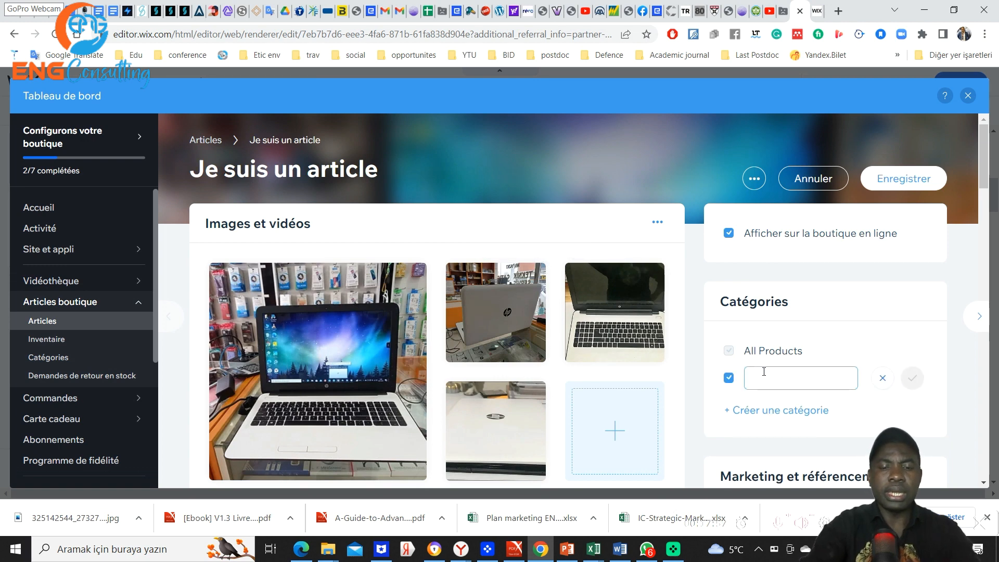
type("Ordina")
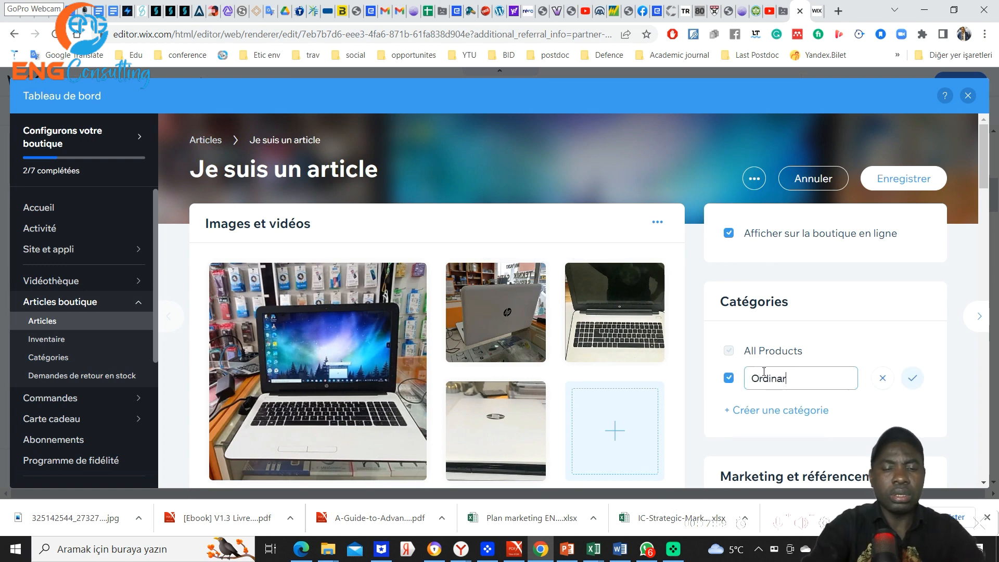
type("teurs")
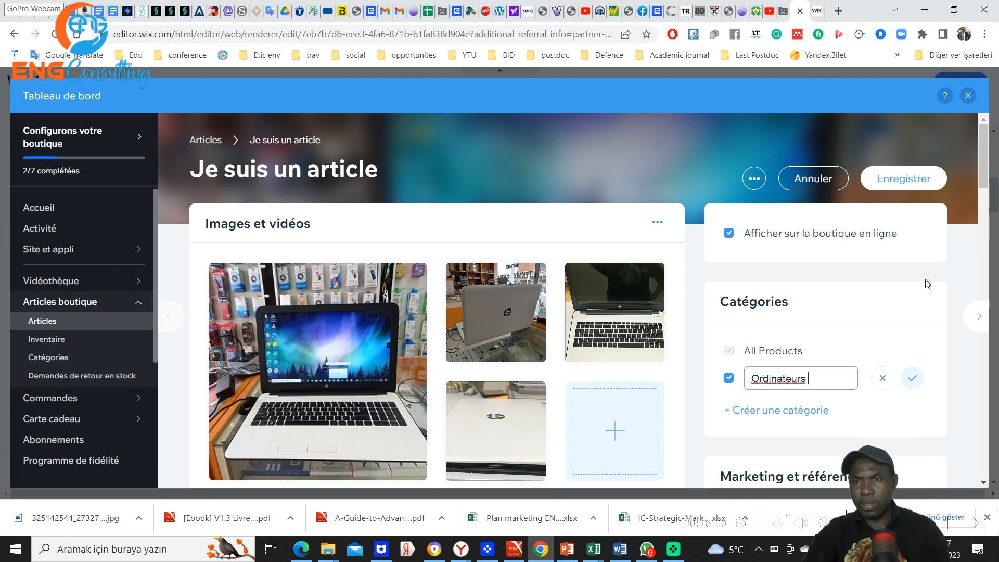
left_click(912, 379)
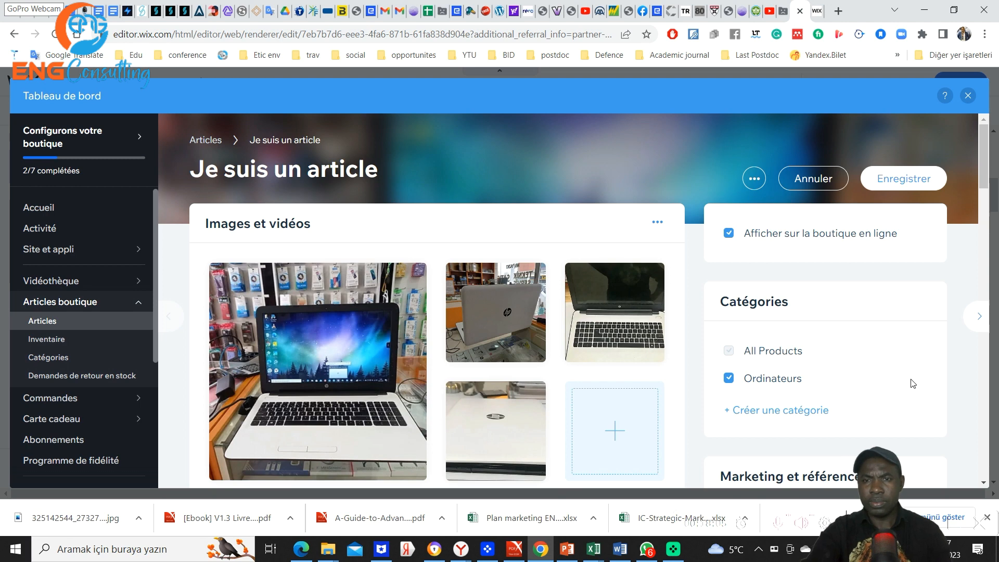
Replace the sample article's name with "Ordinateur HP presque Neuf" in the basic information
scroll(623, 325, "down", 1)
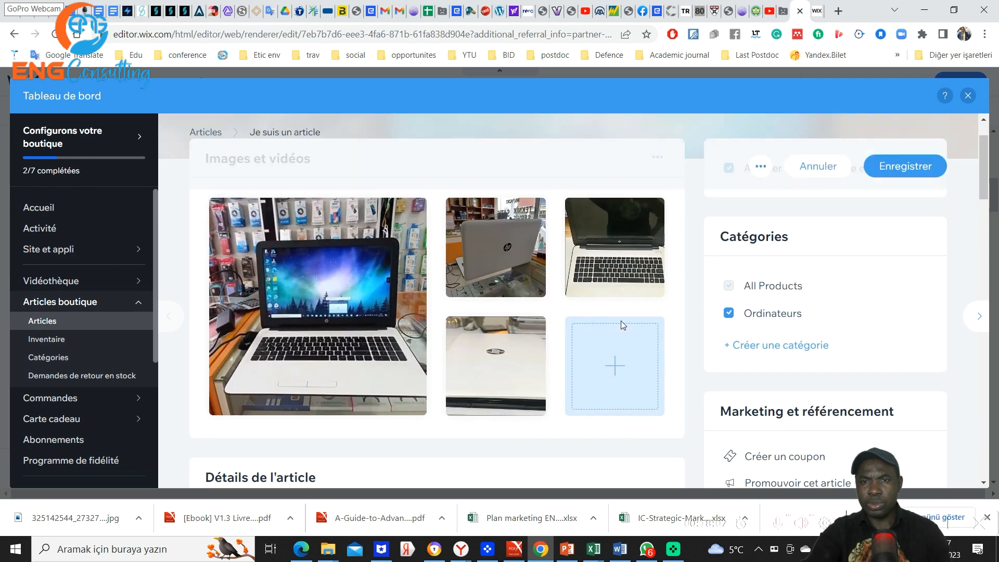
scroll(620, 320, "down", 6)
scroll(835, 319, "up", 4)
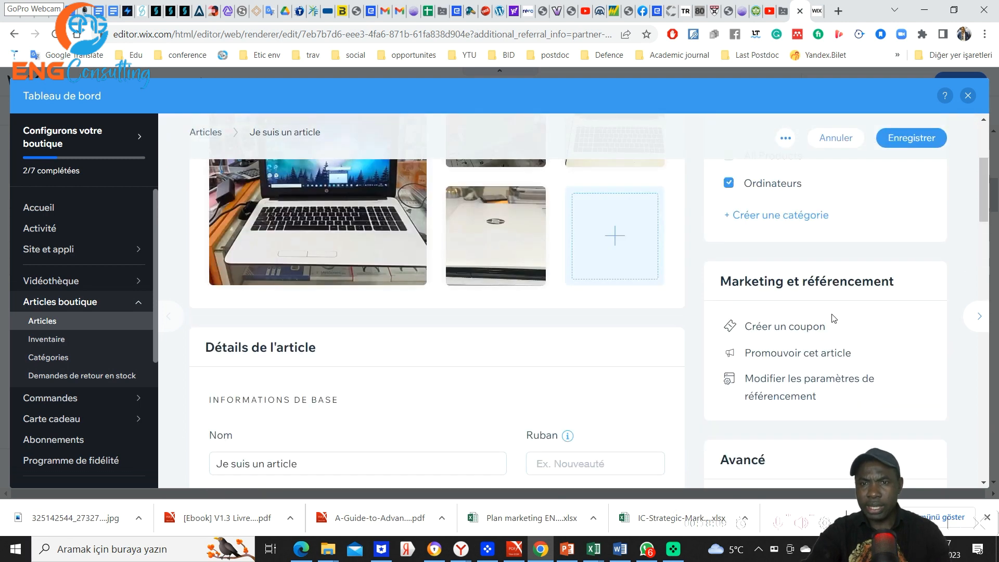
scroll(783, 357, "down", 2)
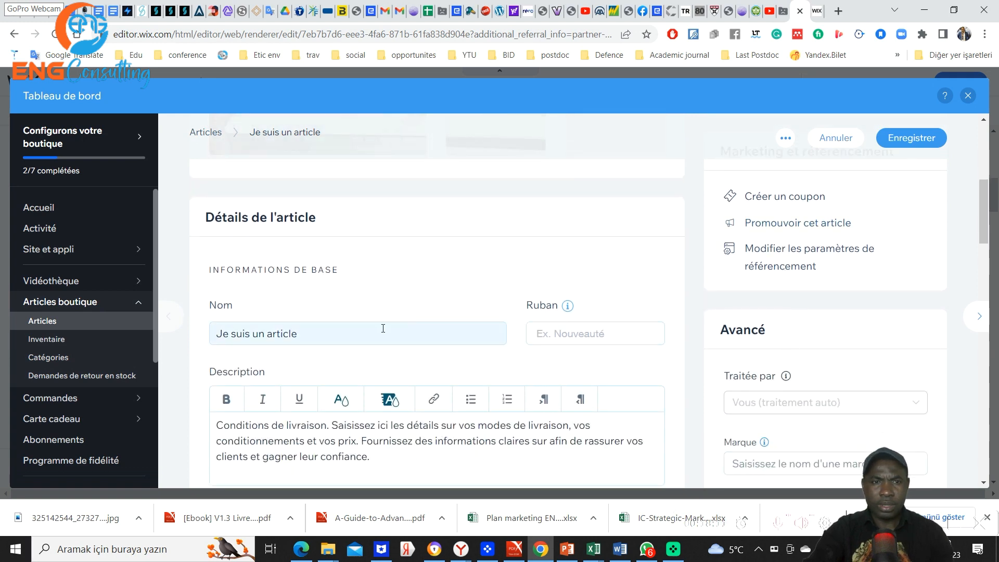
left_click(307, 334)
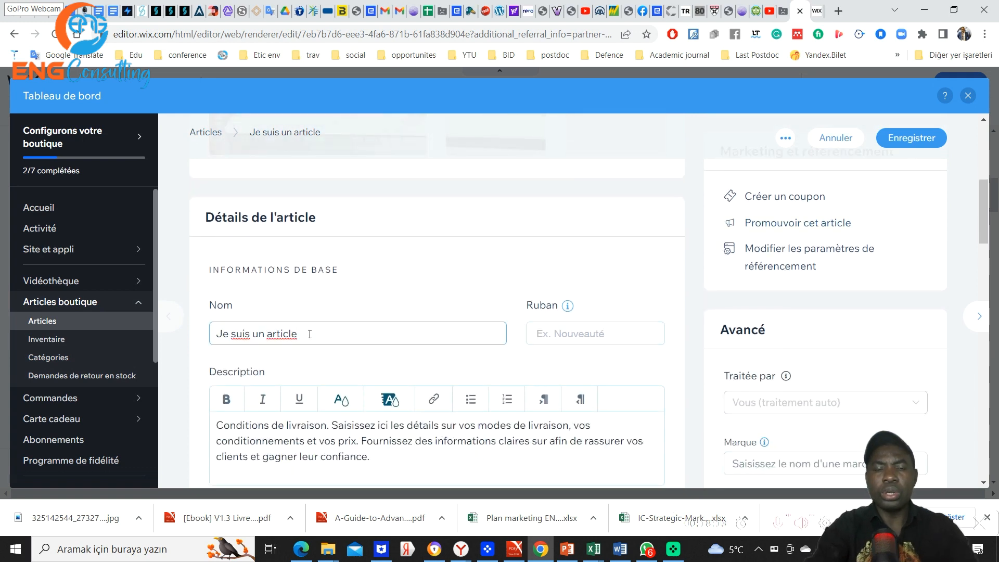
key("BackSpace")
key("BackSpace")
key("BackSpace")
key("BackSpace")
key("BackSpace")
key("BackSpace")
key("BackSpace")
key("BackSpace")
key("BackSpace")
key("BackSpace")
key("BackSpace")
key("BackSpace")
key("BackSpace")
key("BackSpace")
key("BackSpace")
key("BackSpace")
key("BackSpace")
key("BackSpace")
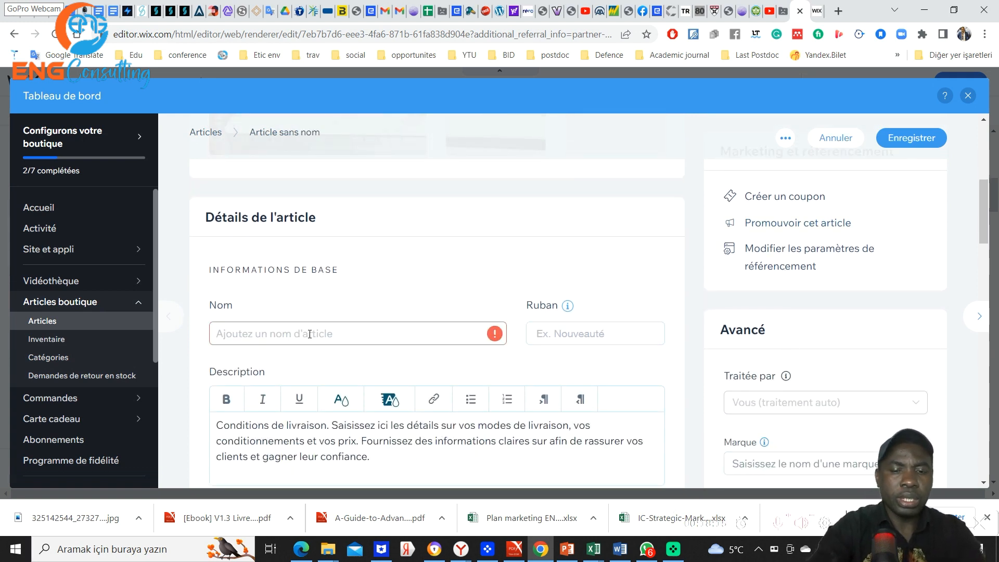
type("Ordinate")
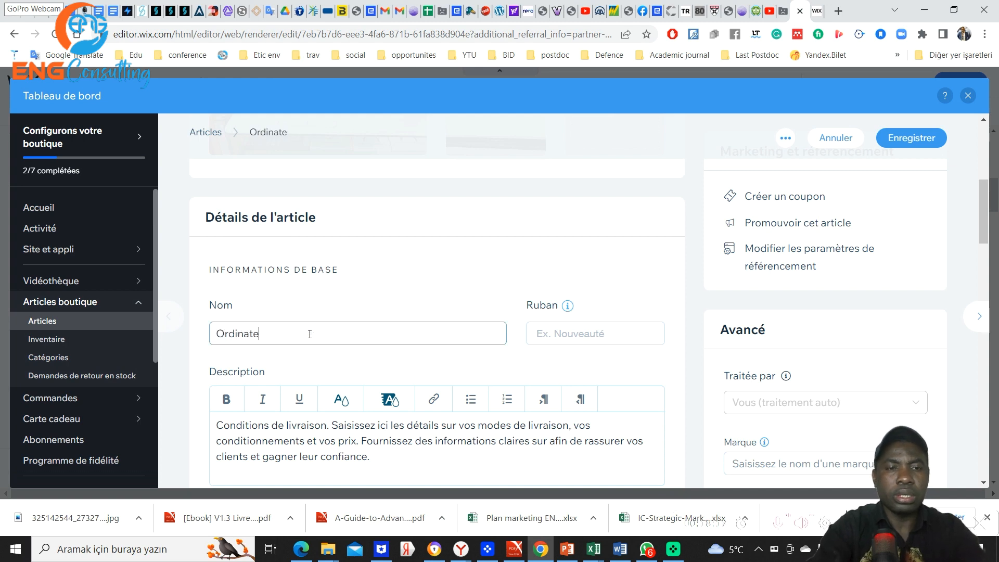
type("ur HP ")
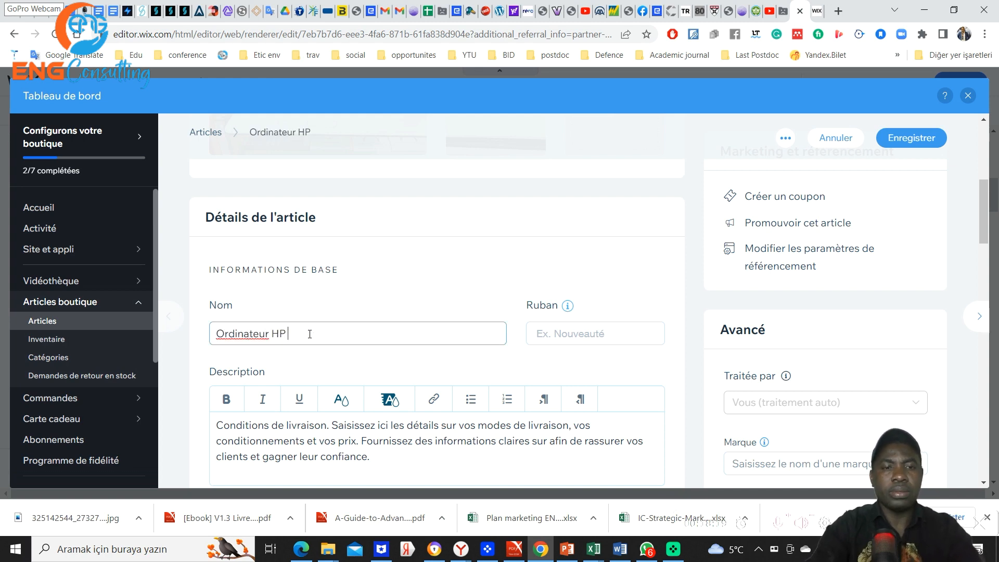
type("presque Neuf")
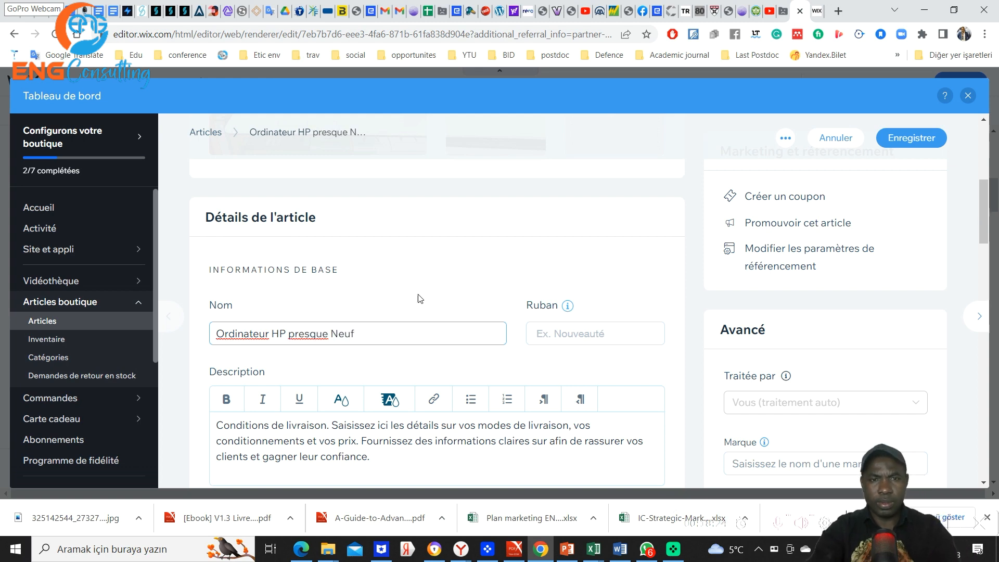
left_click(476, 284)
Give the laptop article a ribbon reading "Promotion"
left_click(566, 331)
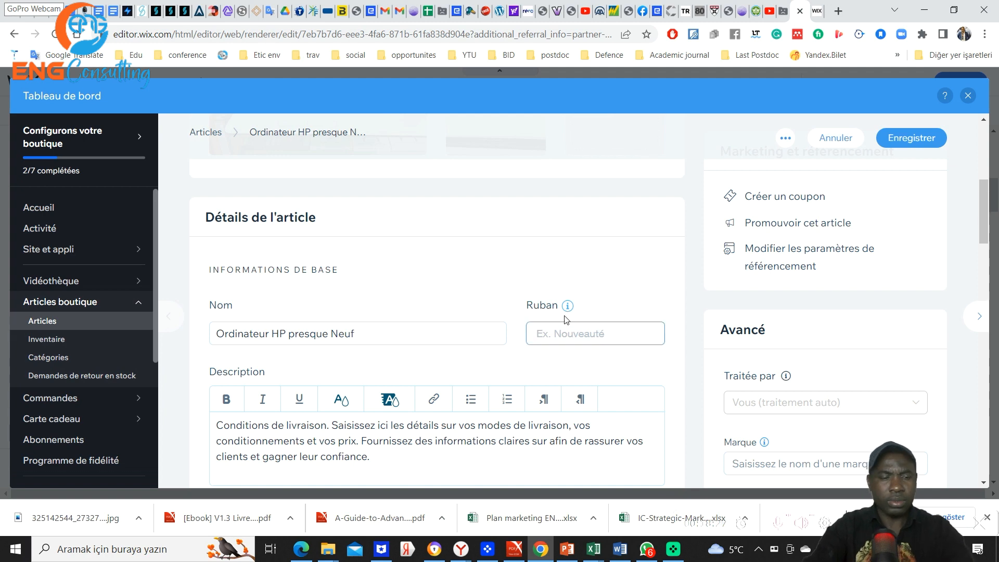
type("N")
key("BackSpace")
type("Promotion")
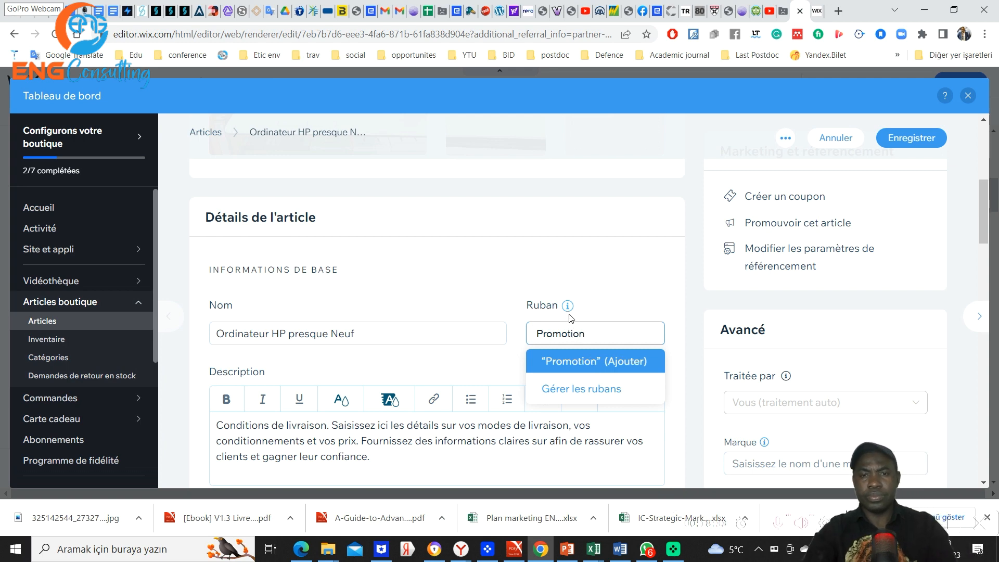
left_click(671, 285)
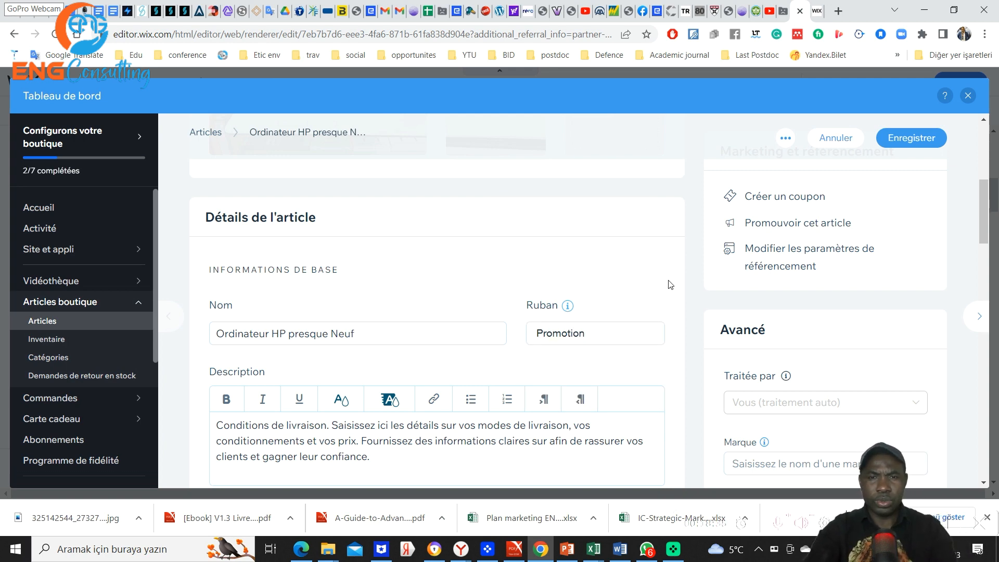
Replace the sample description with "Ordinateur HP presque Neuf avec 8 GB de Ram, Ecran 15.4 Pousse et Disque Dur 1250 GB"
scroll(453, 330, "down", 3)
left_click(319, 315)
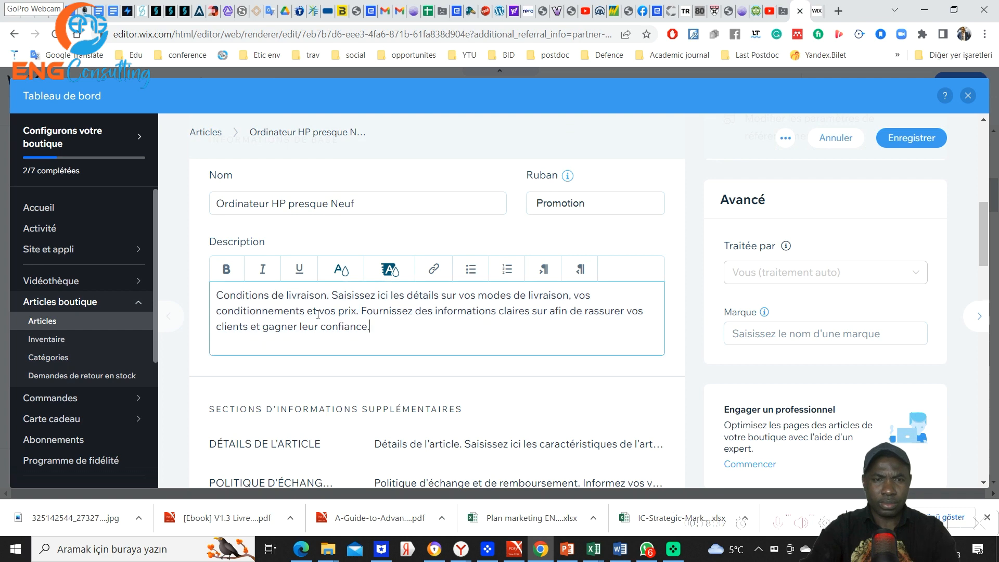
key("ctrl+a")
key("BackSpace")
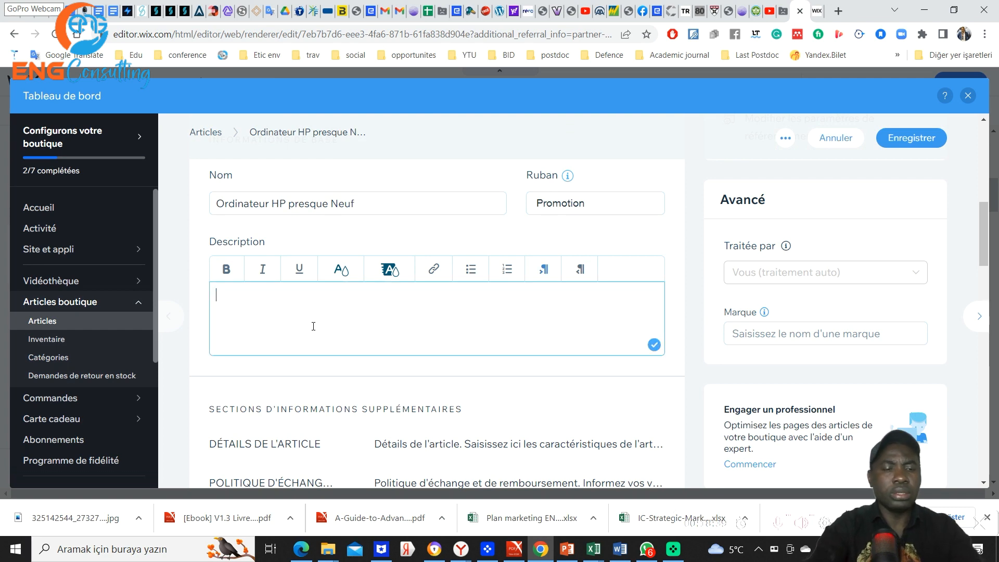
type("Ordinateur ")
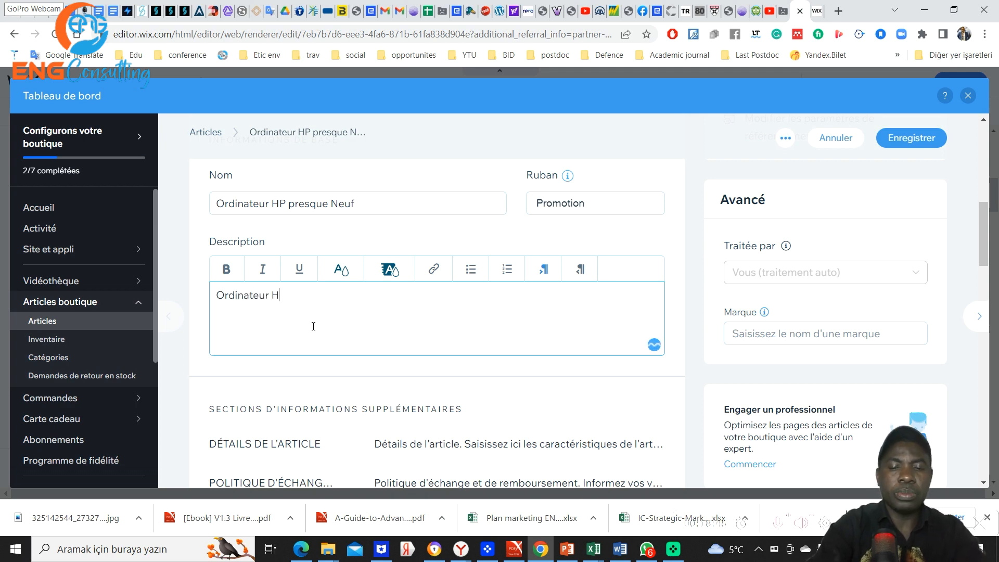
type("HP presque Neuf")
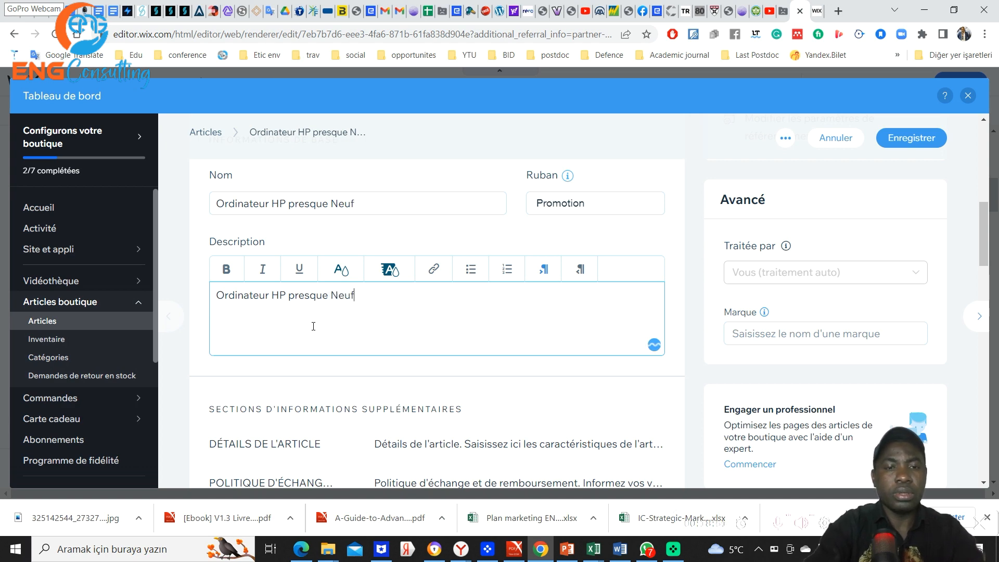
type(" a")
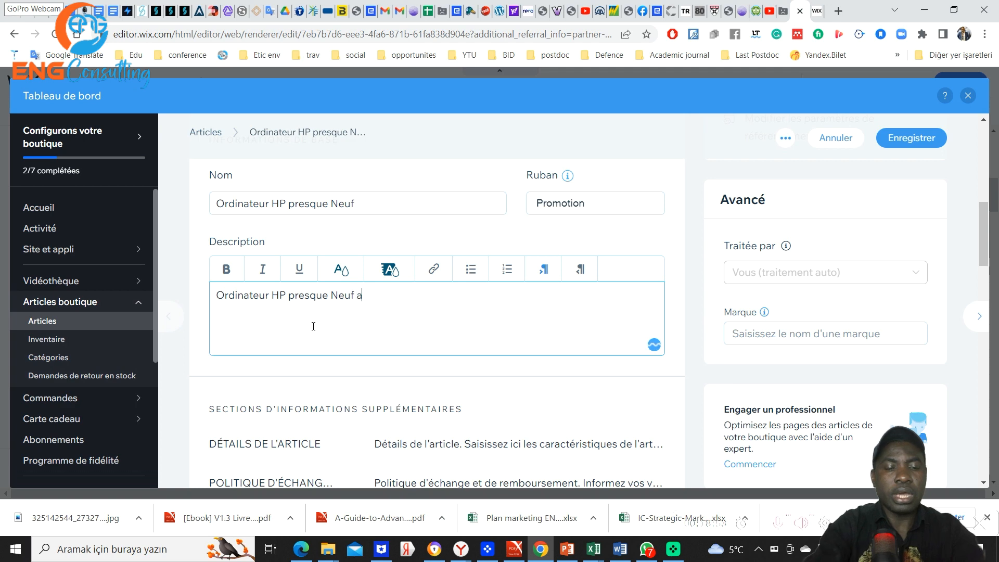
type("vec 8 GB de Ram et")
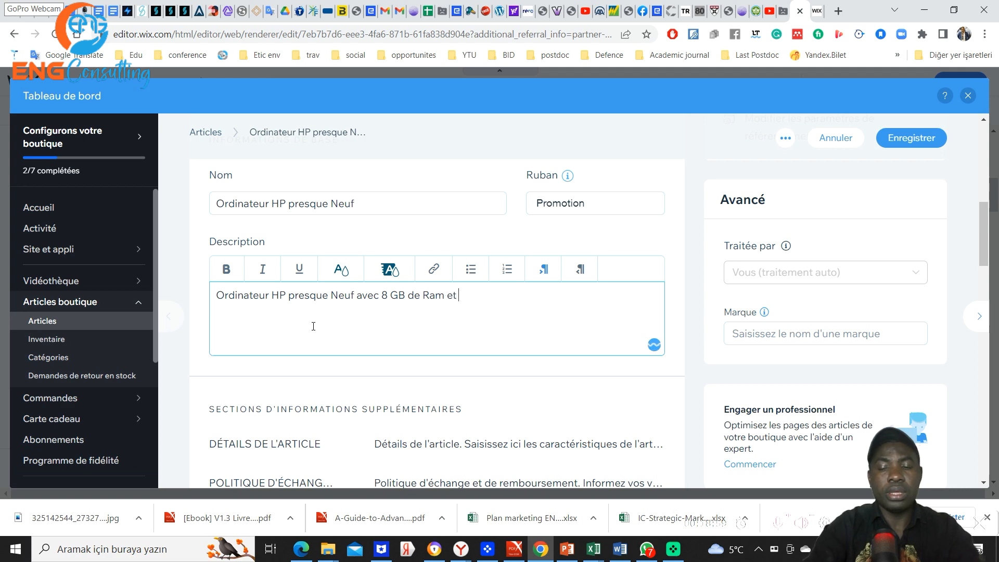
key("BackSpace")
key("BackSpace")
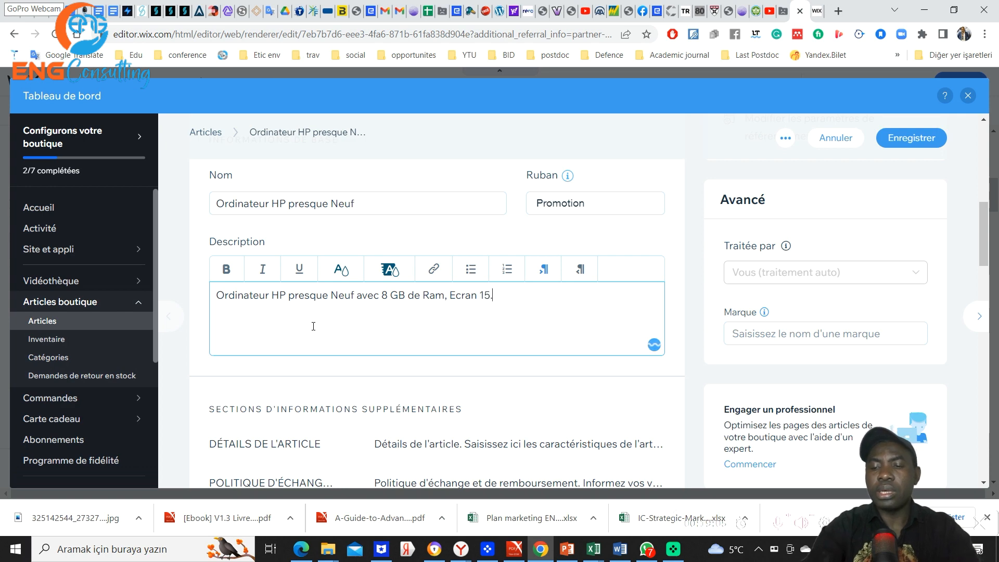
type("Pousse")
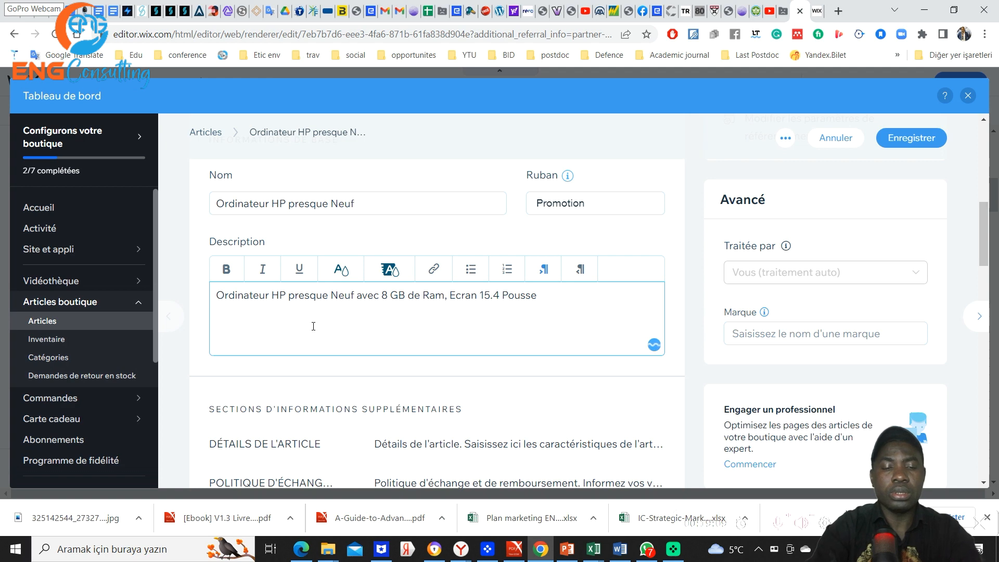
type(" et Disque")
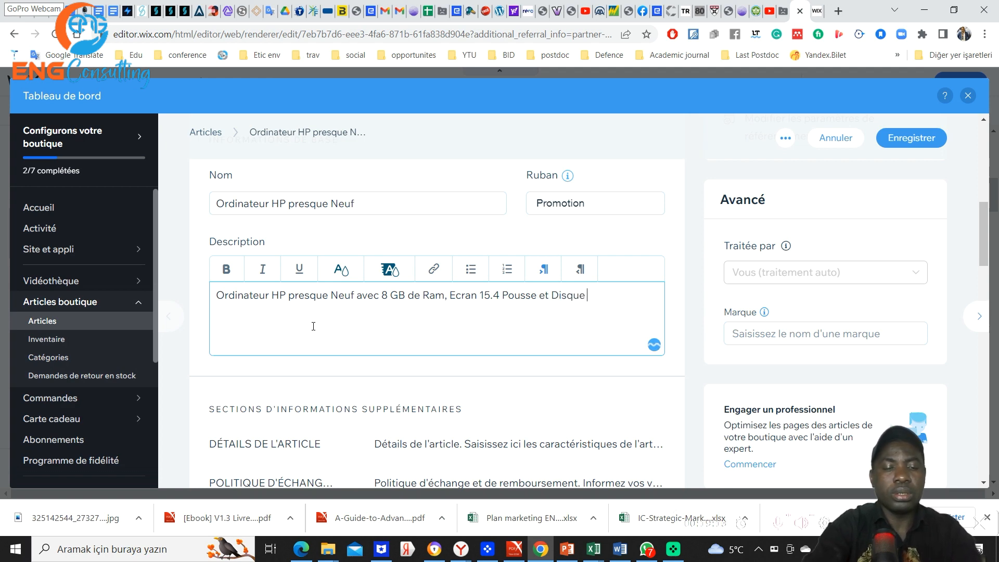
type(" Dur")
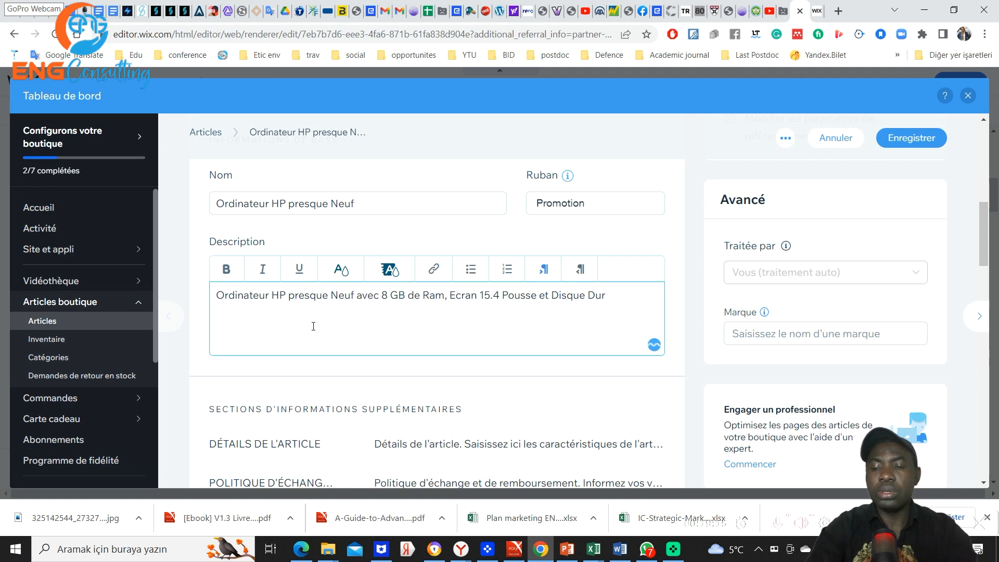
type(" 1300")
key("BackSpace")
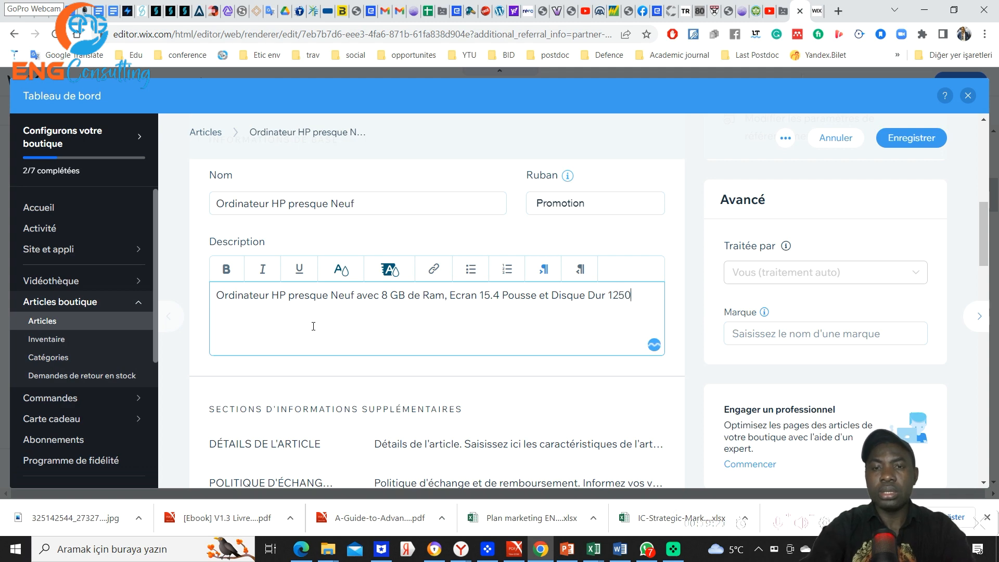
type("250 GB")
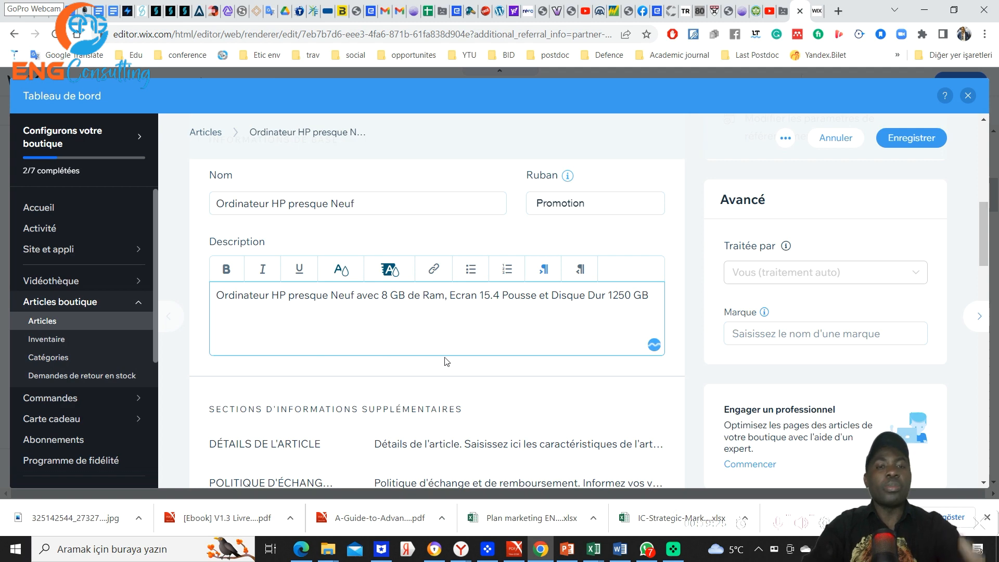
Set the laptop article's price to 5500 ₺
scroll(446, 359, "down", 4)
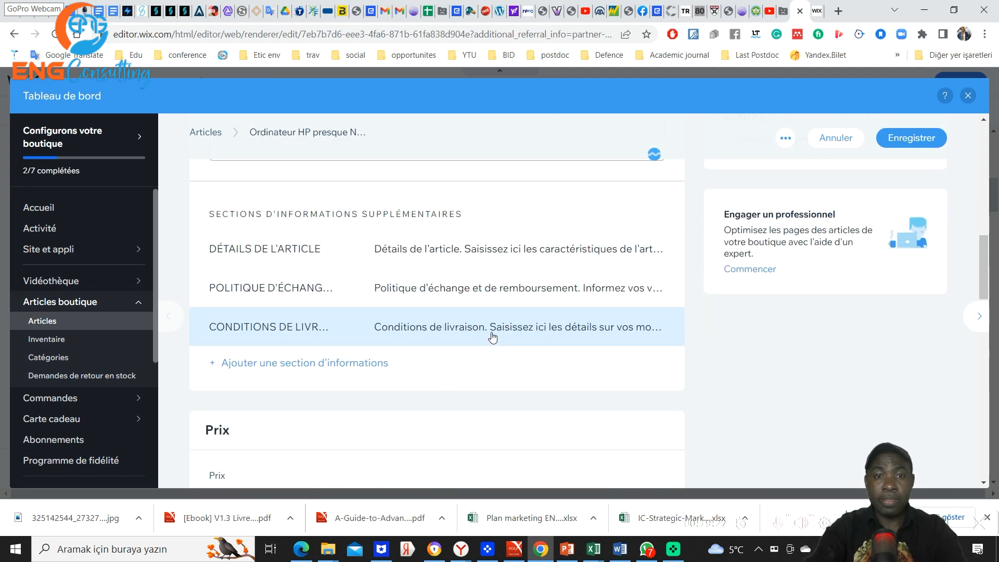
scroll(507, 331, "down", 3)
left_click(261, 370)
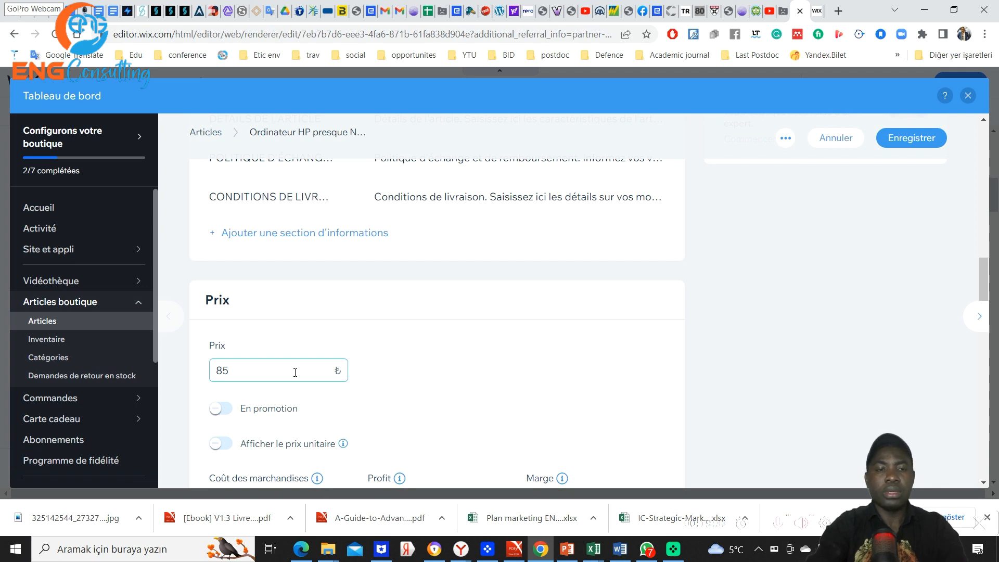
scroll(210, 384, "down", 3)
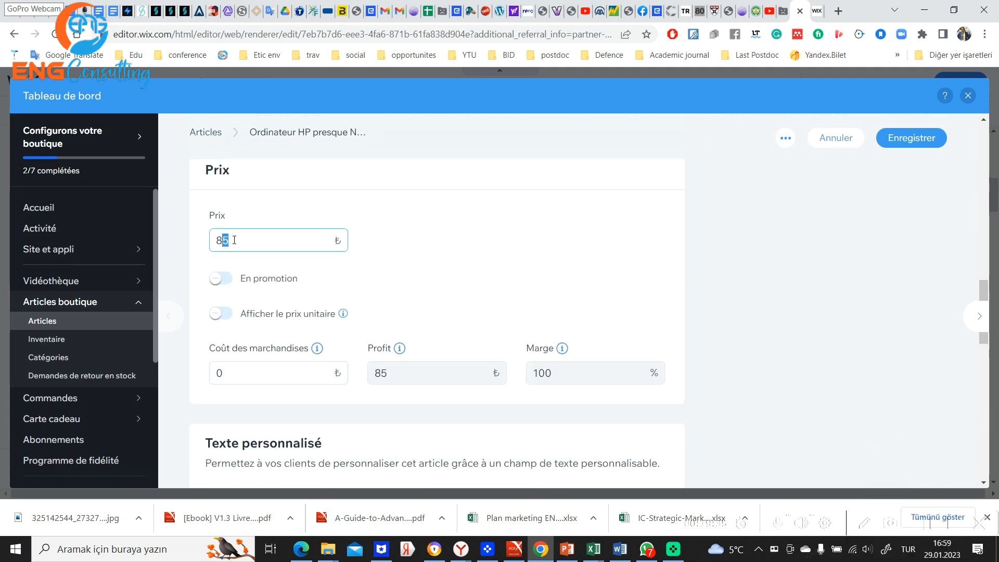
key("BackSpace")
key("BackSpace")
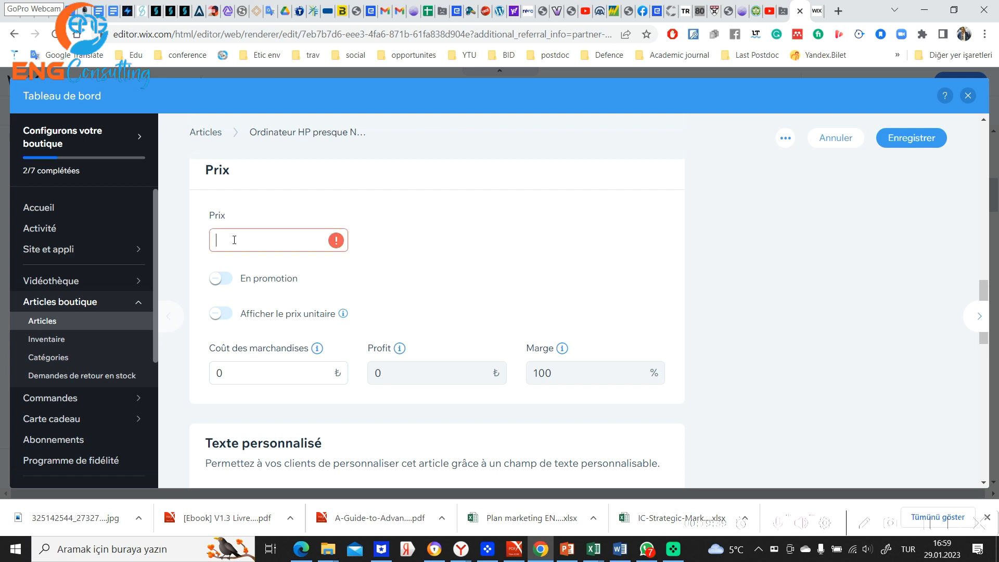
type("5500")
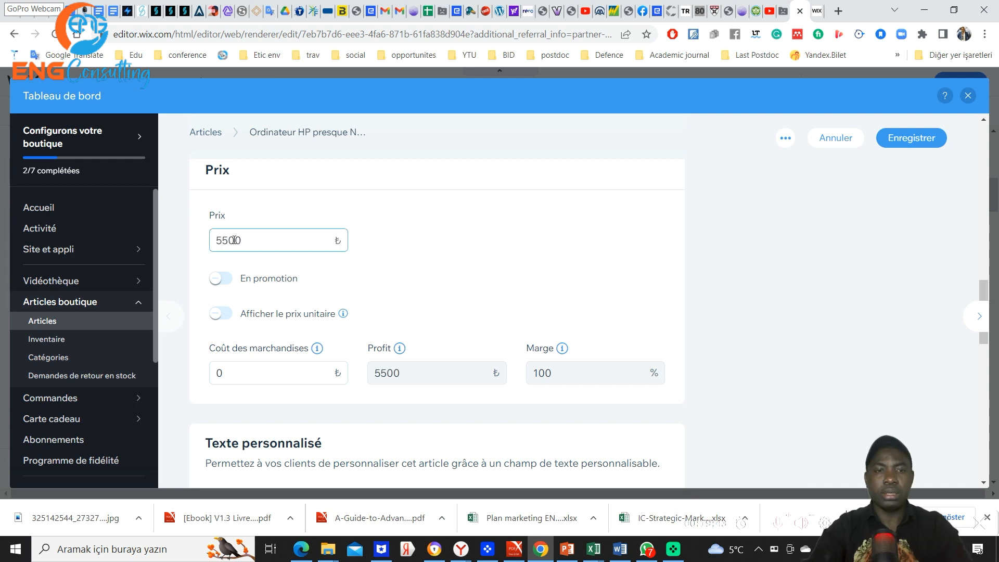
Put the laptop article on promotion with a fixed reduction of 600 ₺
left_click(230, 285)
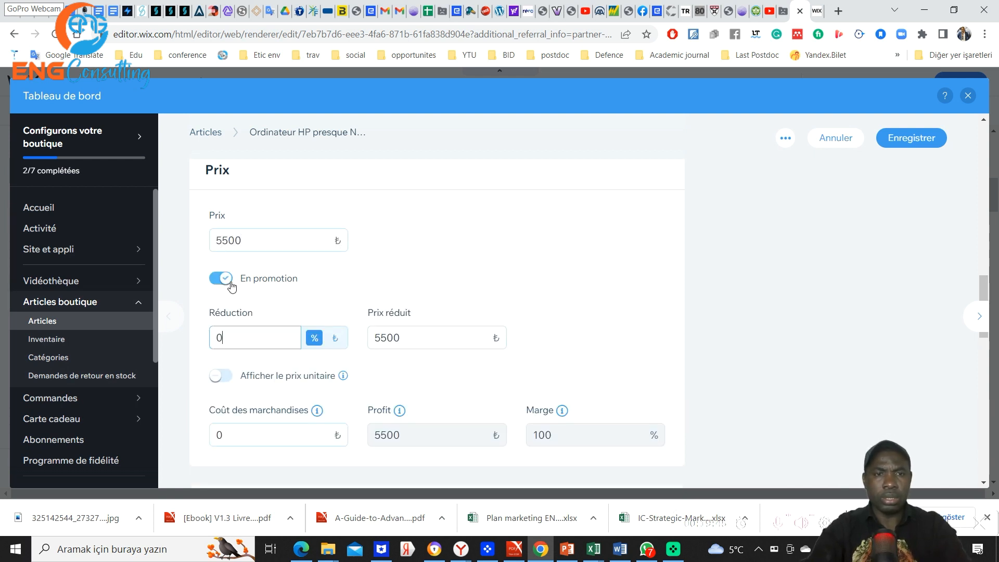
left_click(265, 242)
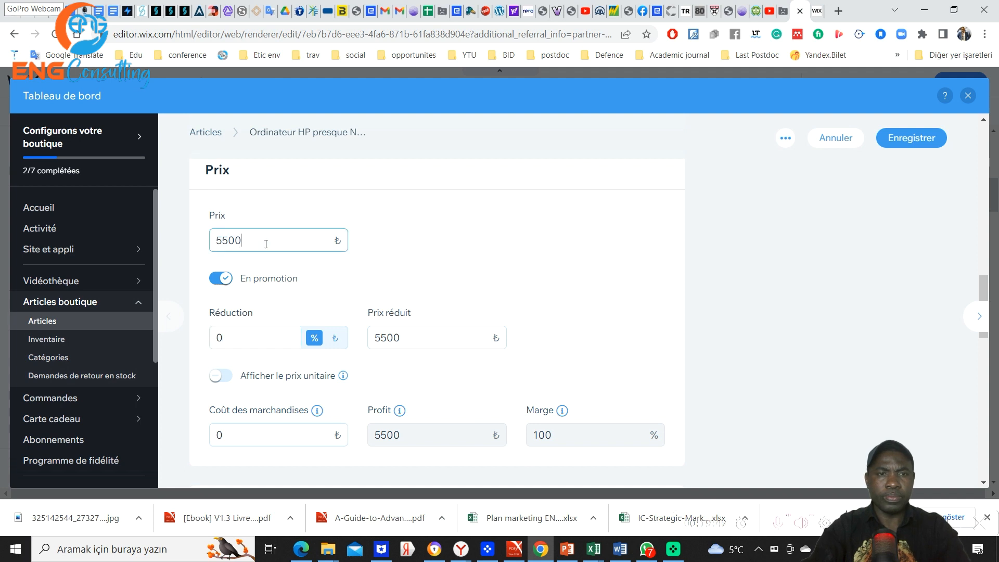
left_click(287, 338)
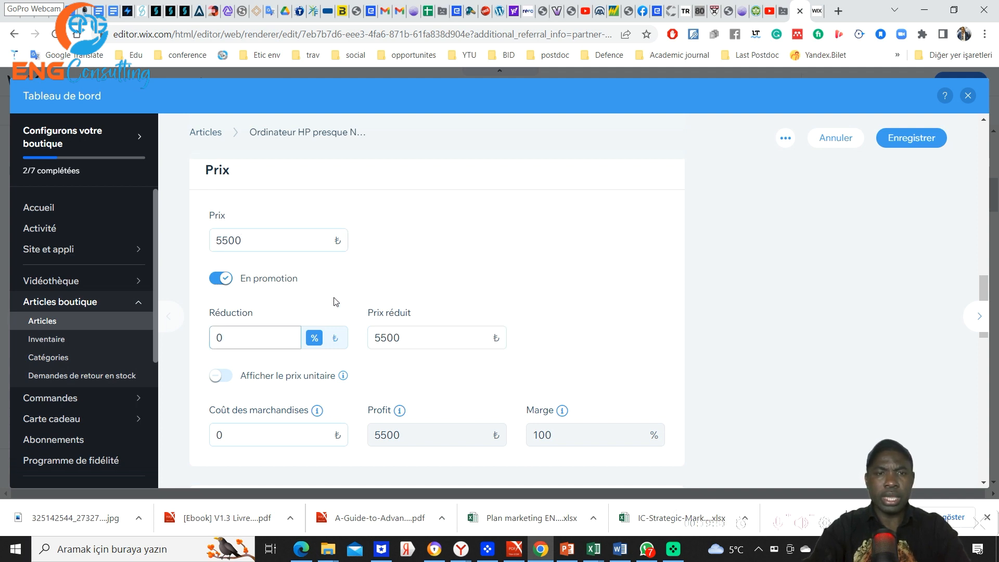
double_click(336, 342)
left_click(250, 346)
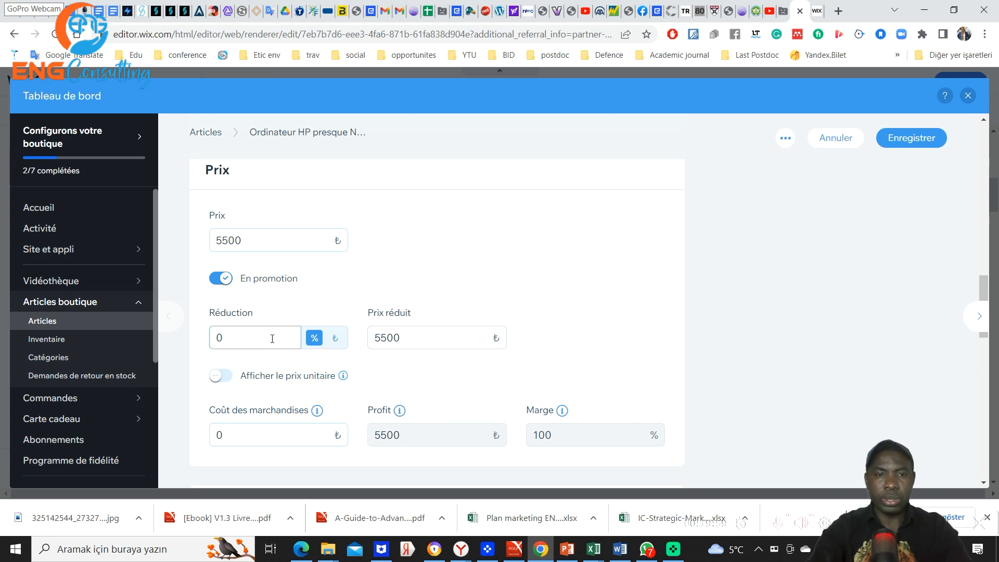
left_click(335, 338)
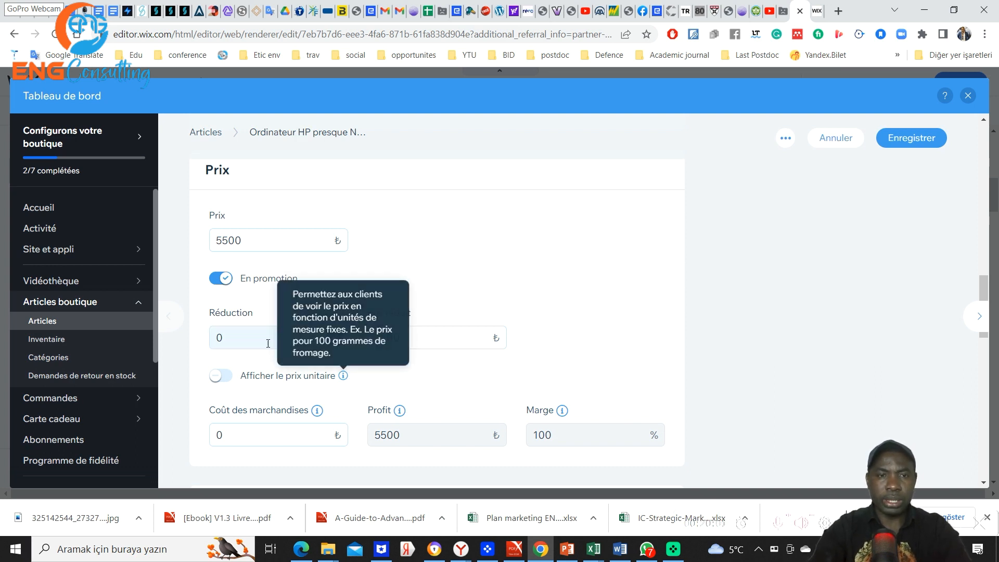
left_click(240, 335)
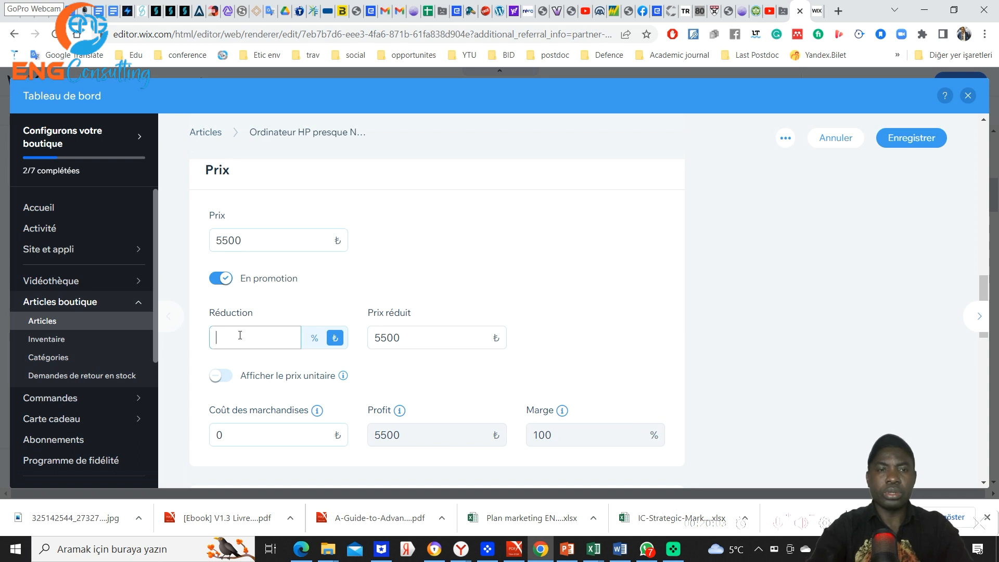
type("600")
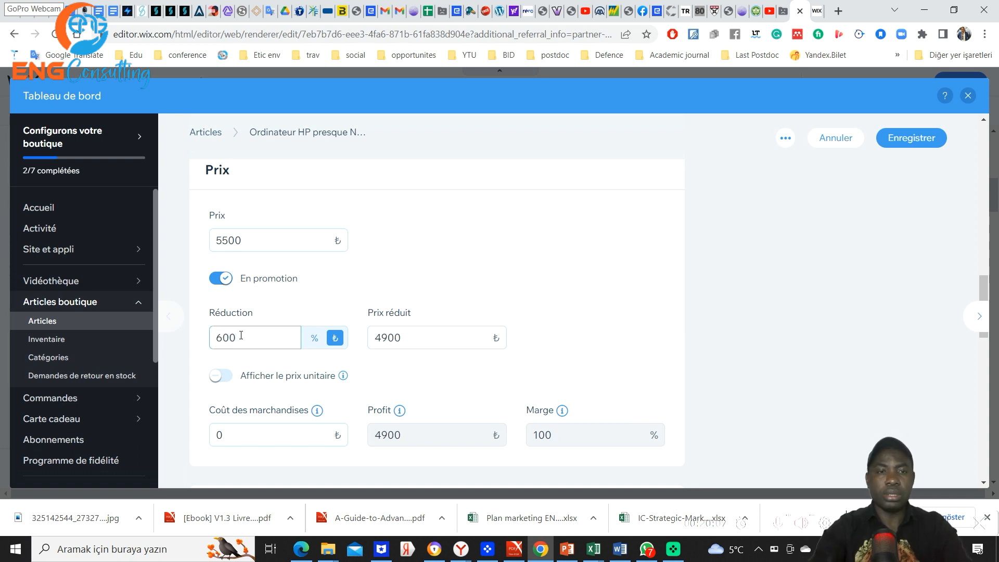
left_click(319, 297)
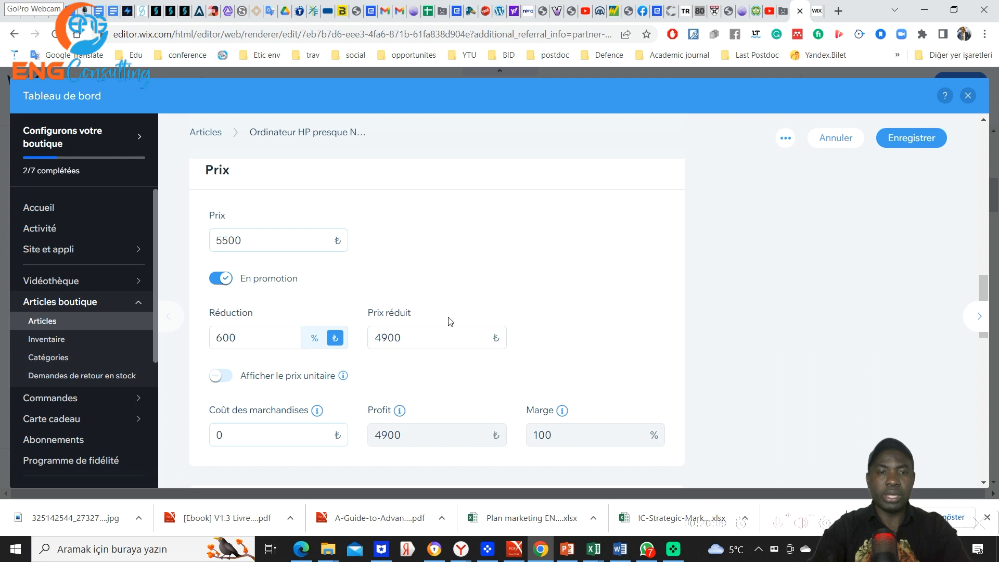
scroll(466, 323, "down", 3)
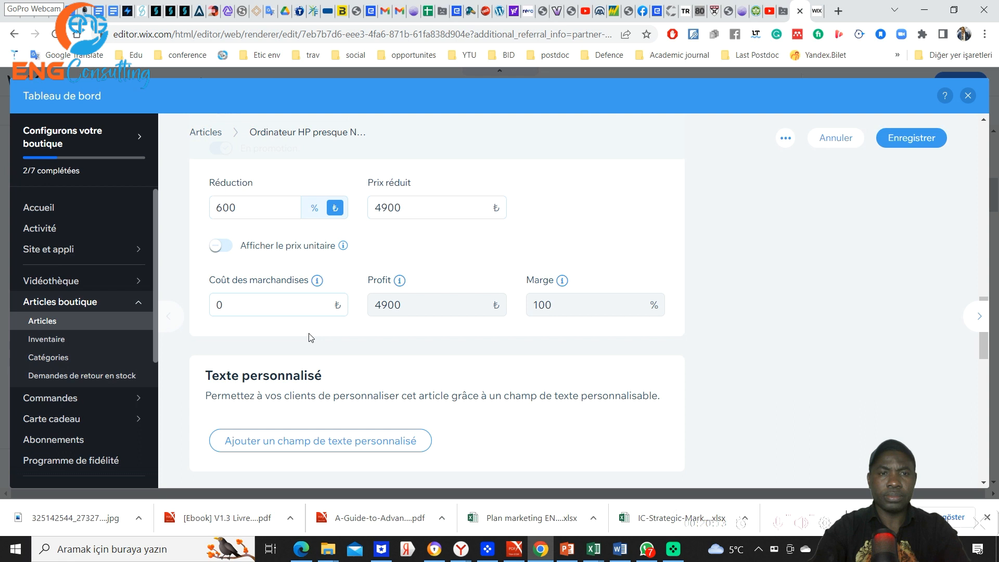
left_click(223, 248)
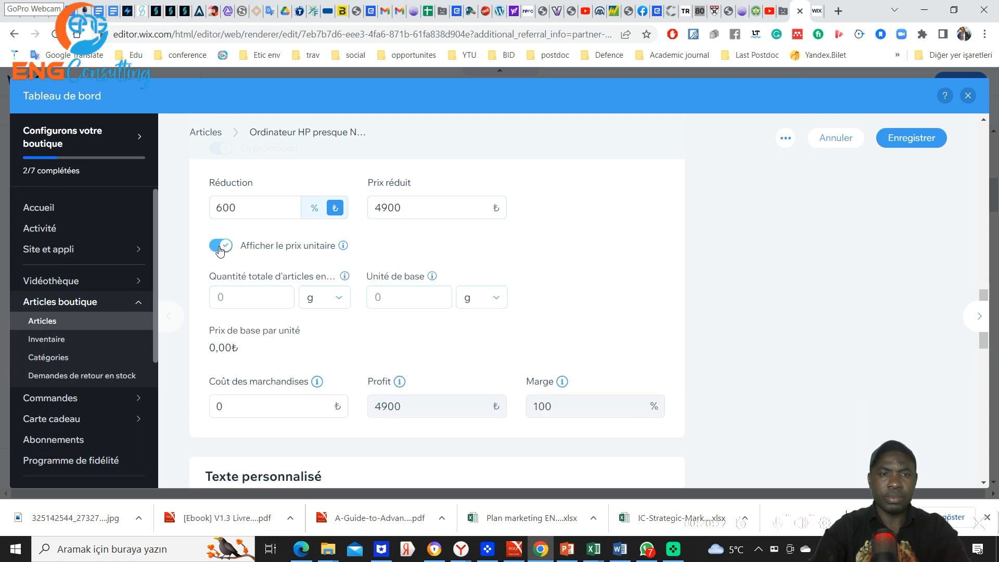
left_click(220, 248)
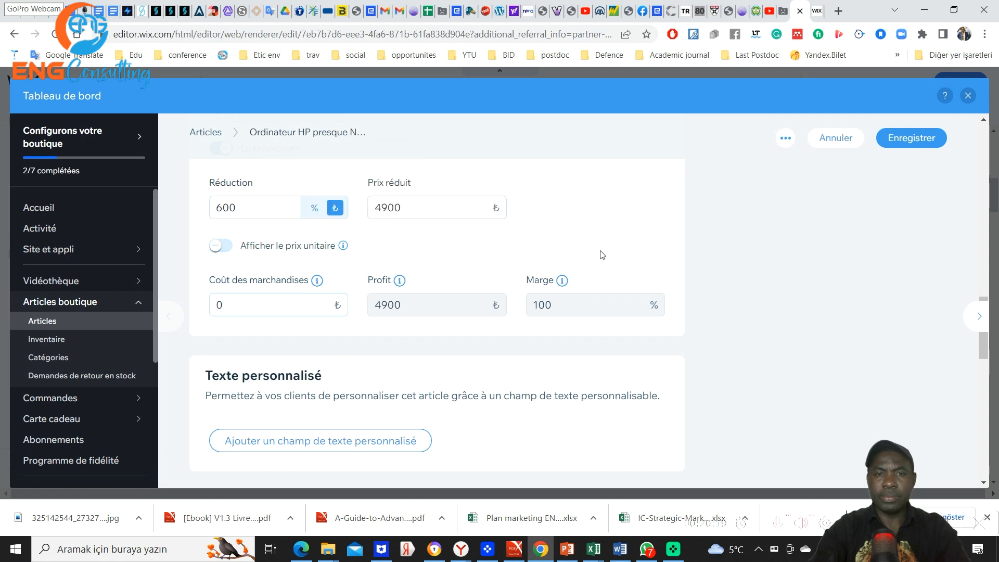
Set the laptop article's shipping weight to 2 kg in the inventory and shipping section
scroll(604, 254, "down", 2)
scroll(503, 307, "down", 3)
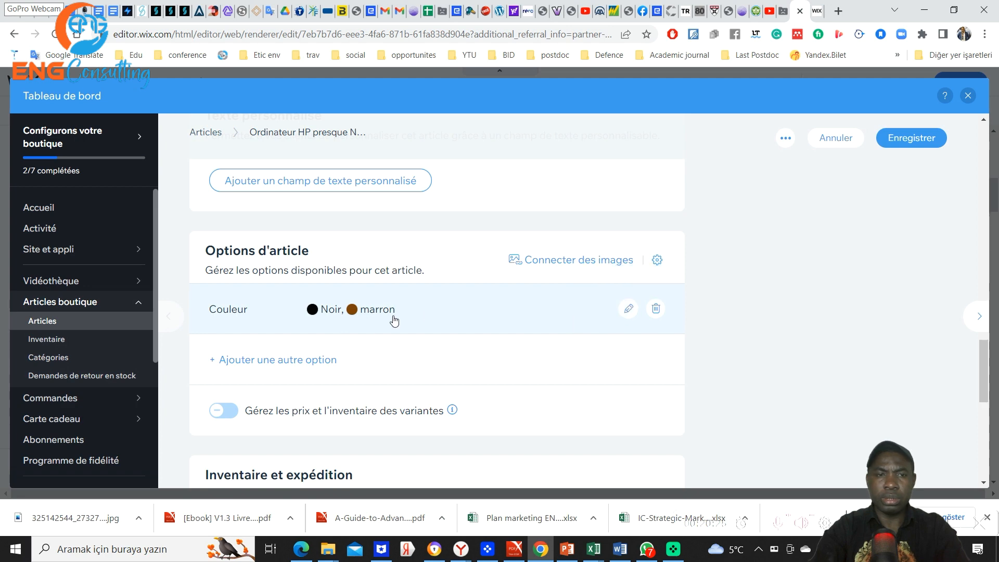
scroll(396, 320, "down", 2)
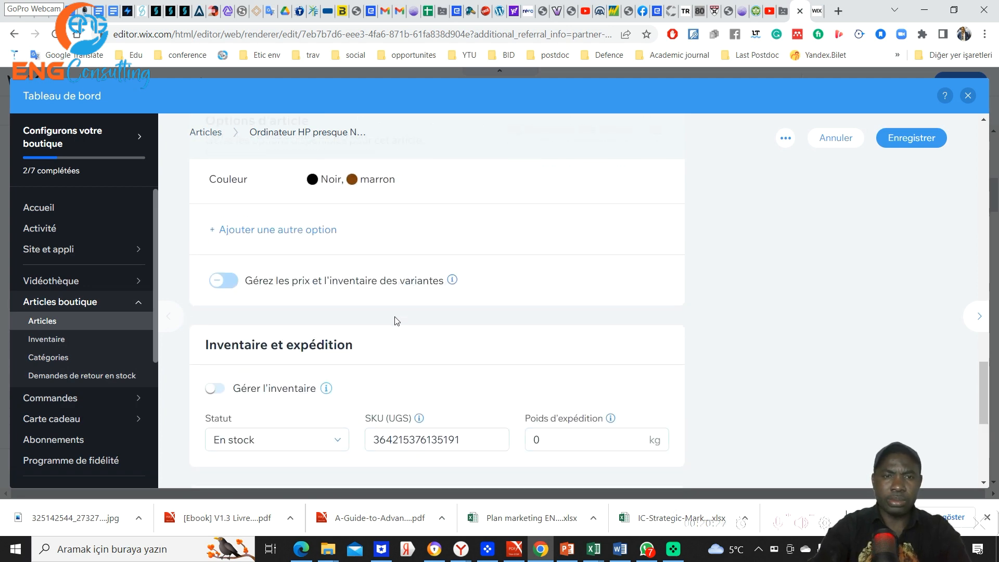
scroll(564, 281, "down", 1)
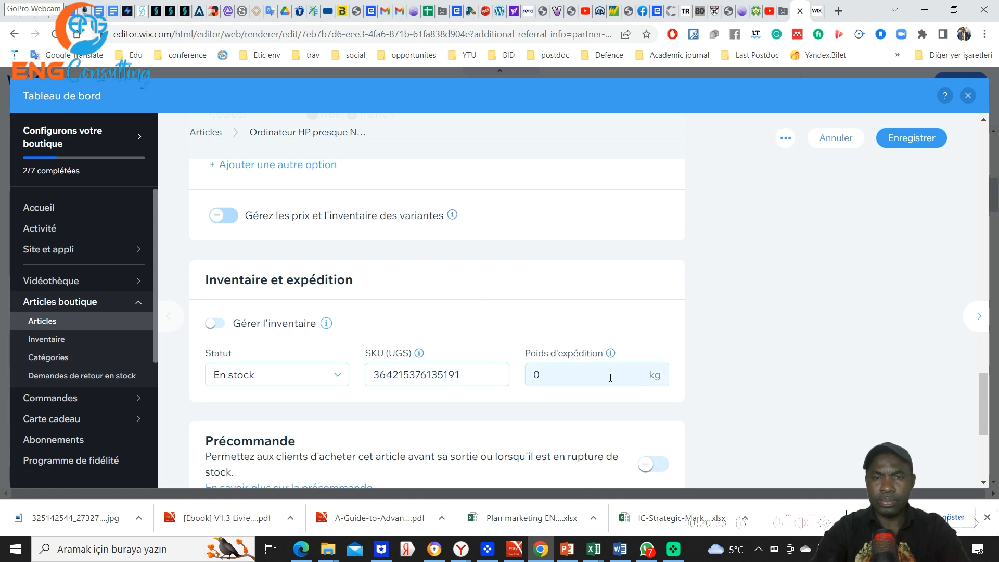
left_click(545, 377)
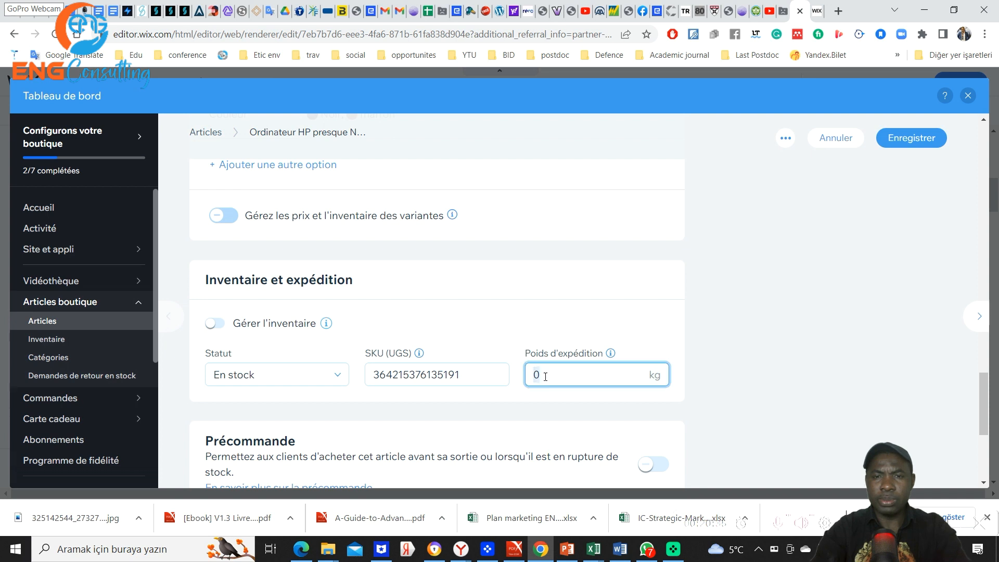
type("2")
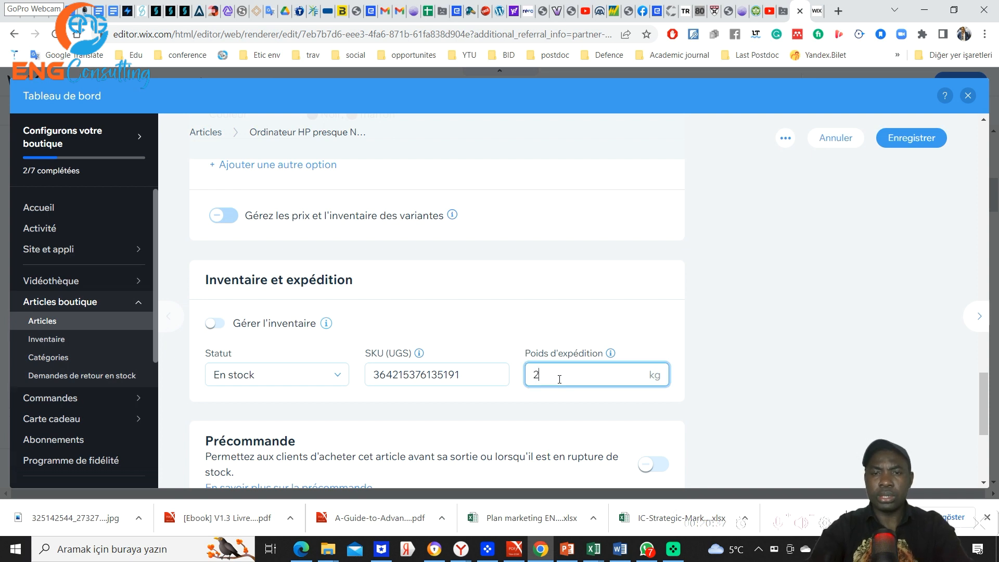
left_click(641, 318)
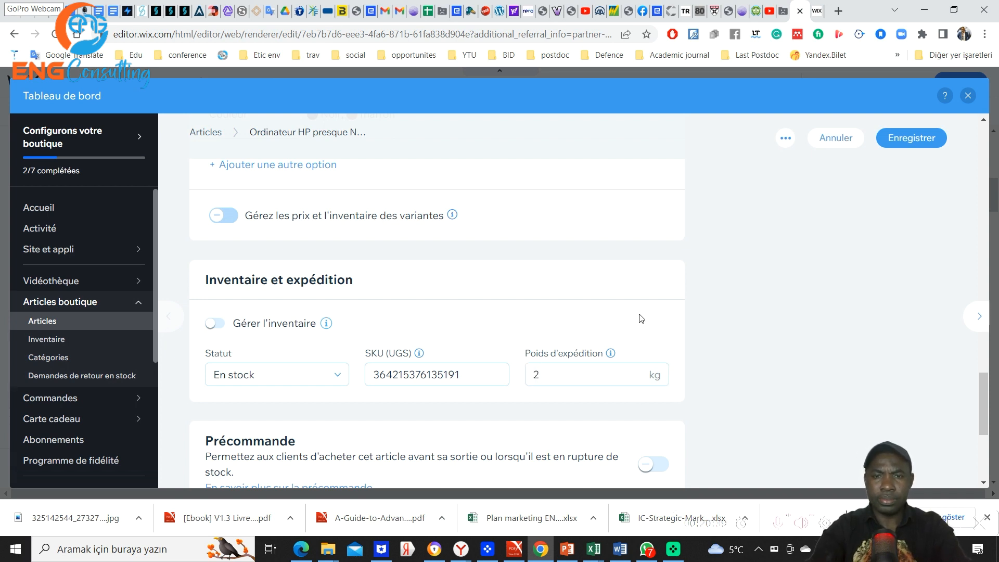
Save the laptop article and dismiss the store setup checklist
scroll(640, 317, "down", 4)
scroll(432, 351, "down", 1)
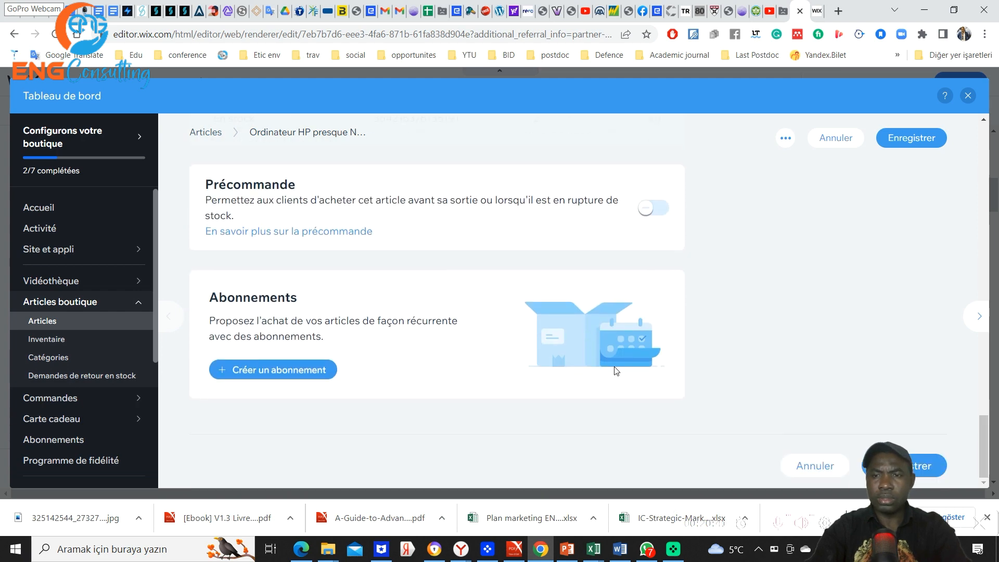
scroll(594, 371, "up", 10)
scroll(744, 308, "up", 10)
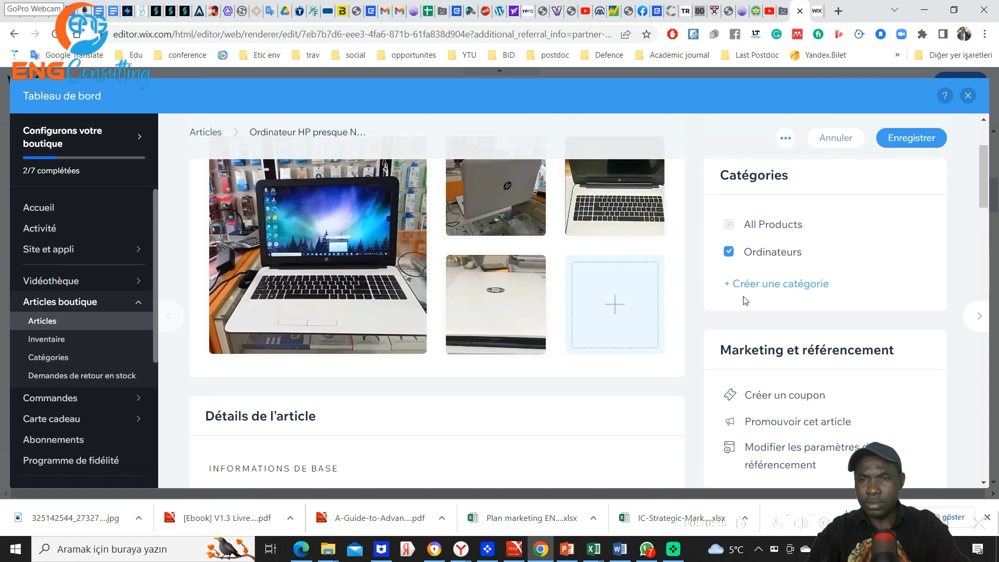
scroll(745, 301, "up", 3)
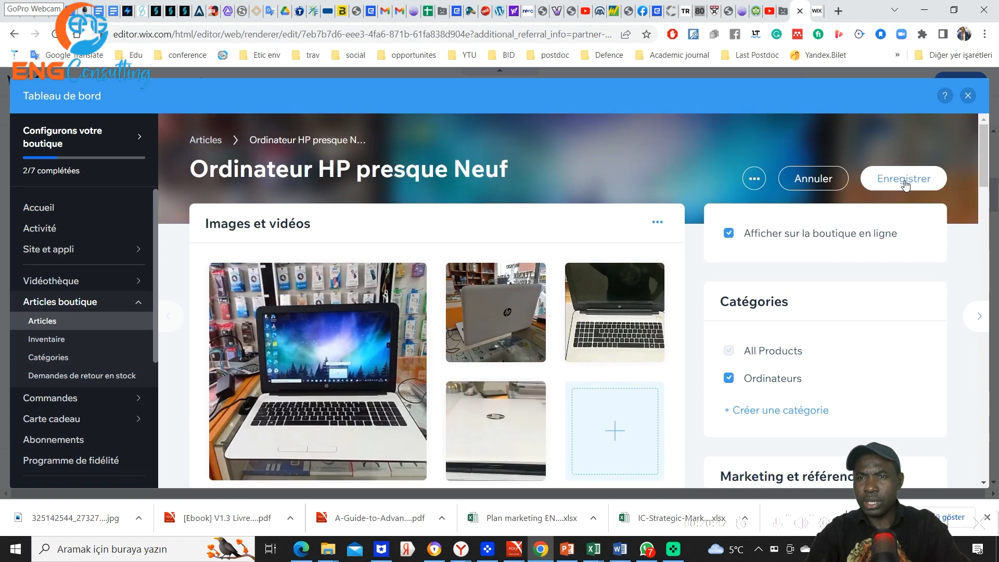
left_click(905, 182)
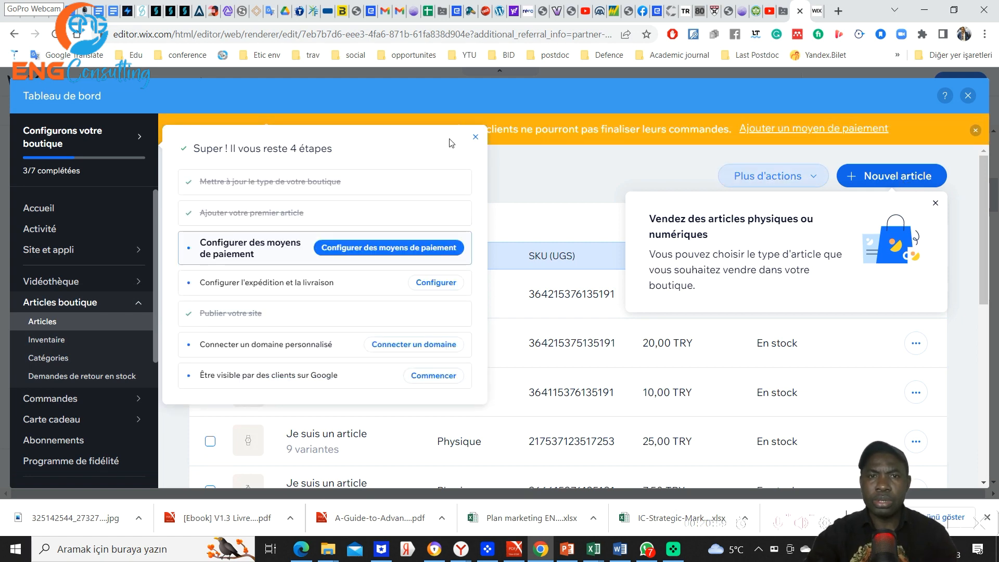
left_click(475, 137)
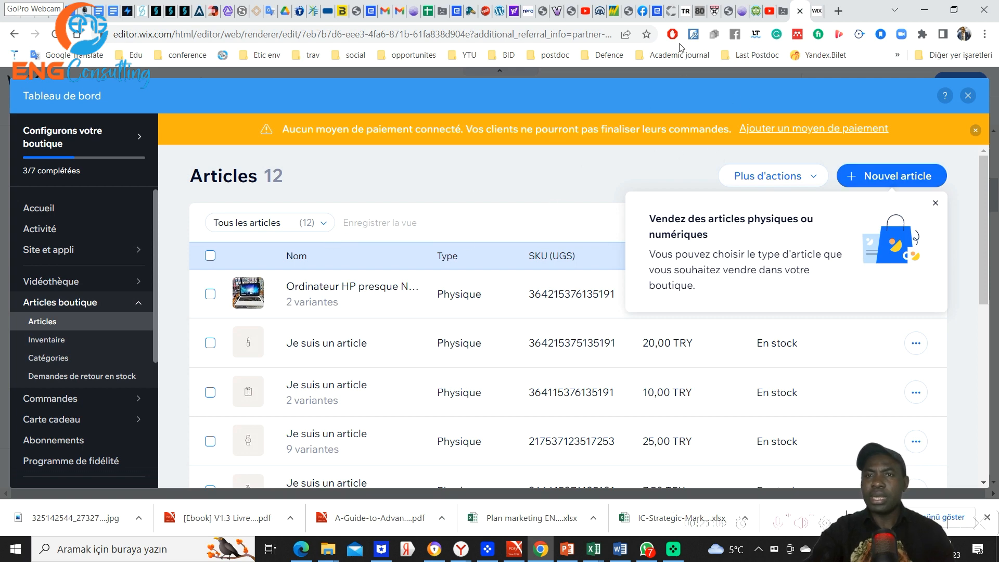
Switch to the published andreashop site, reload it and check how the HP laptop appears among the homepage products
left_click(817, 10)
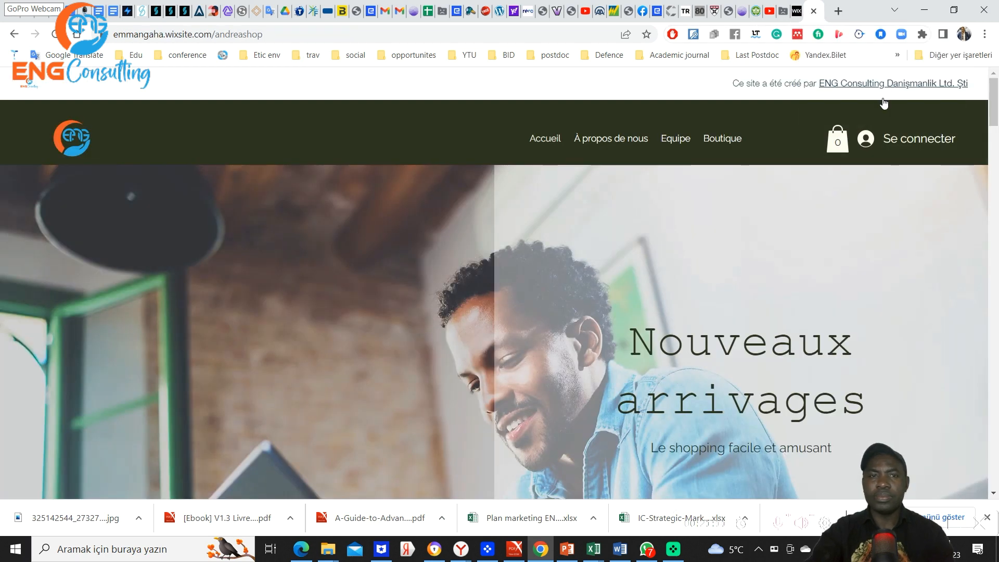
scroll(453, 271, "down", 10)
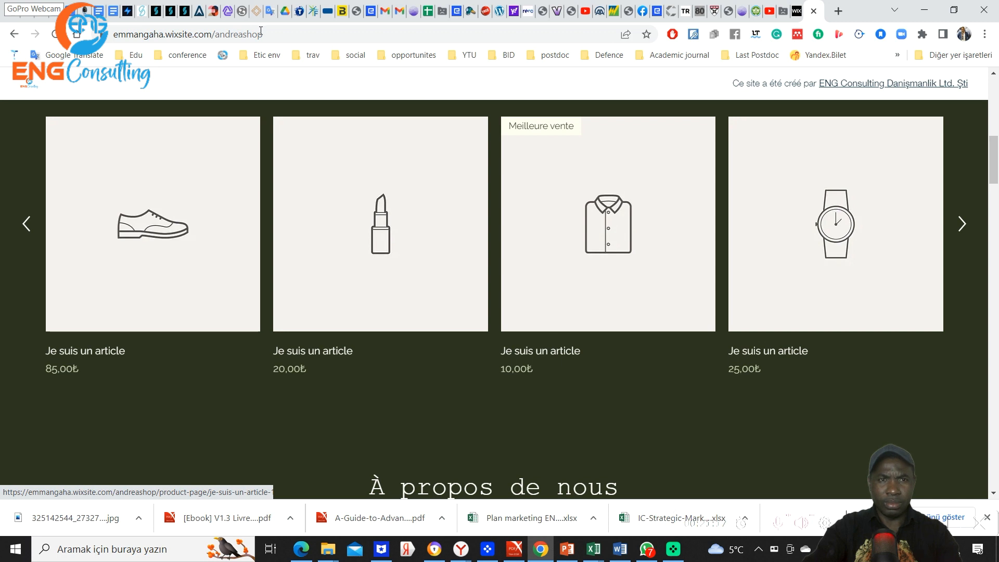
left_click(282, 34)
key("Return")
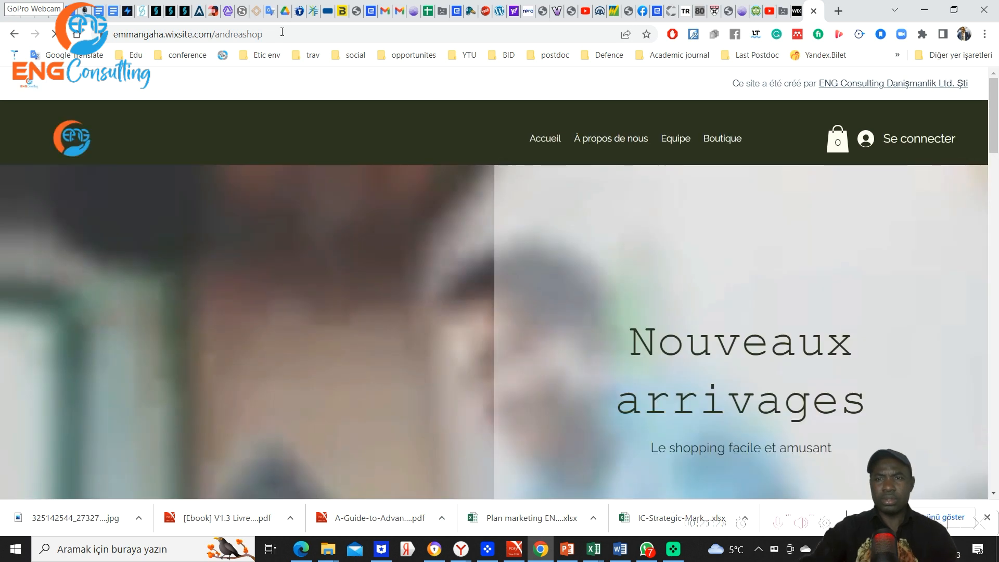
scroll(386, 176, "down", 6)
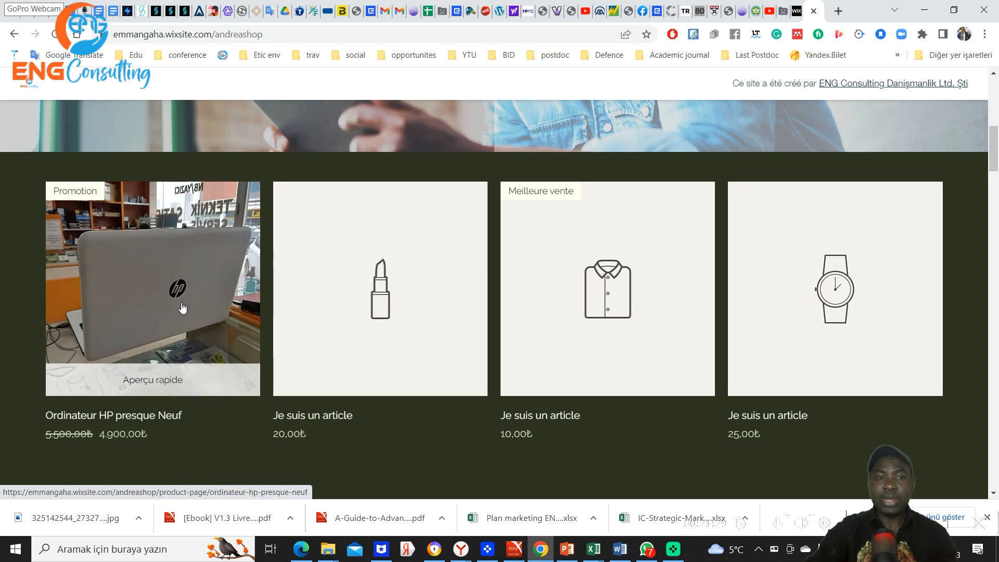
scroll(196, 271, "down", 3)
scroll(201, 270, "up", 4)
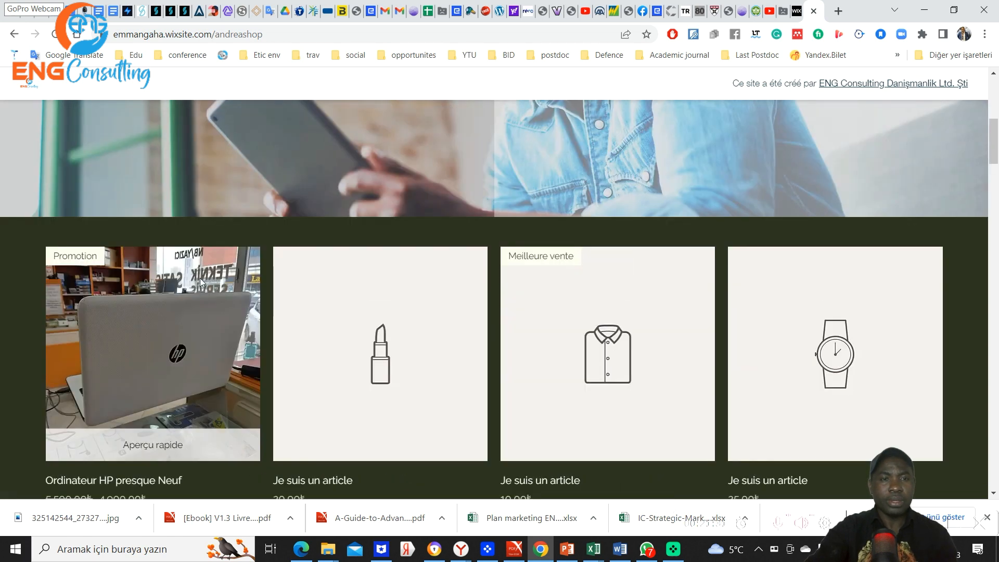
scroll(200, 278, "down", 3)
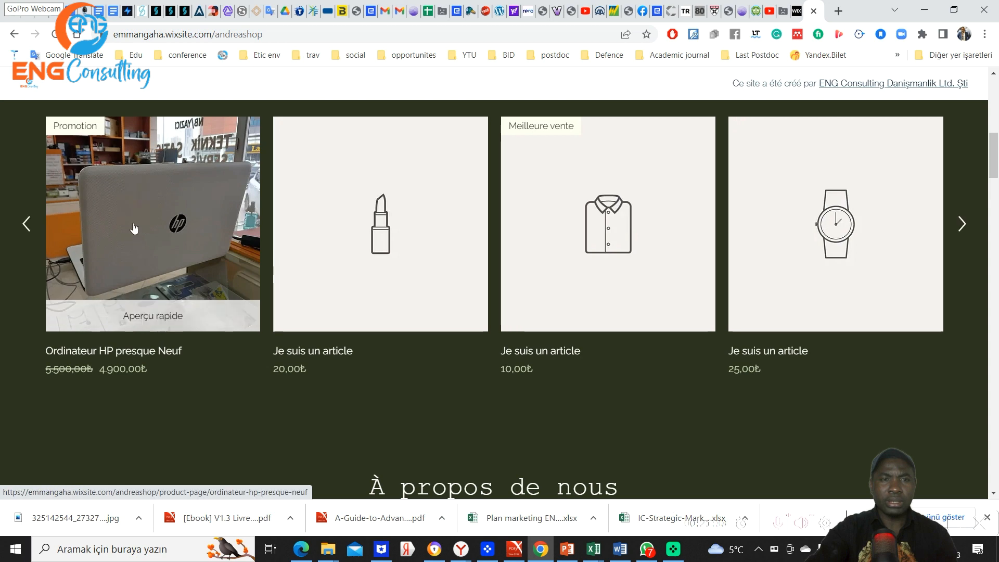
Open the HP laptop's product page on the live site and review its images, price and purchase options
left_click(148, 241)
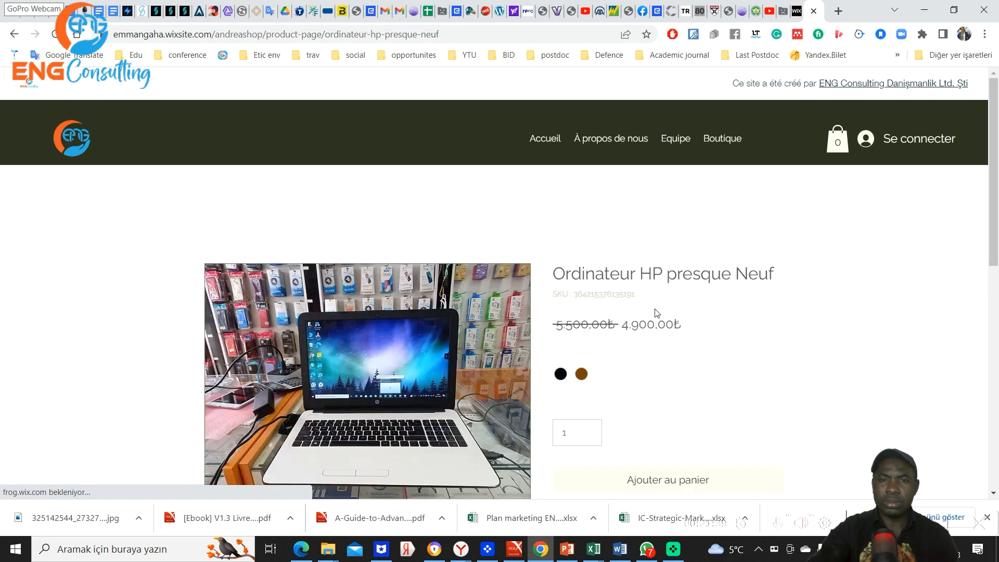
scroll(708, 336, "down", 3)
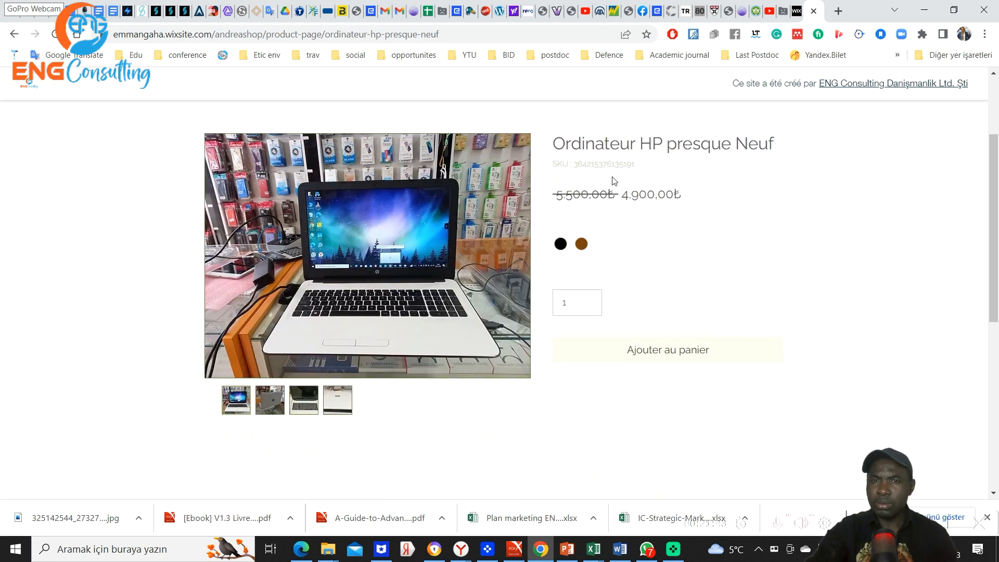
scroll(658, 261, "down", 5)
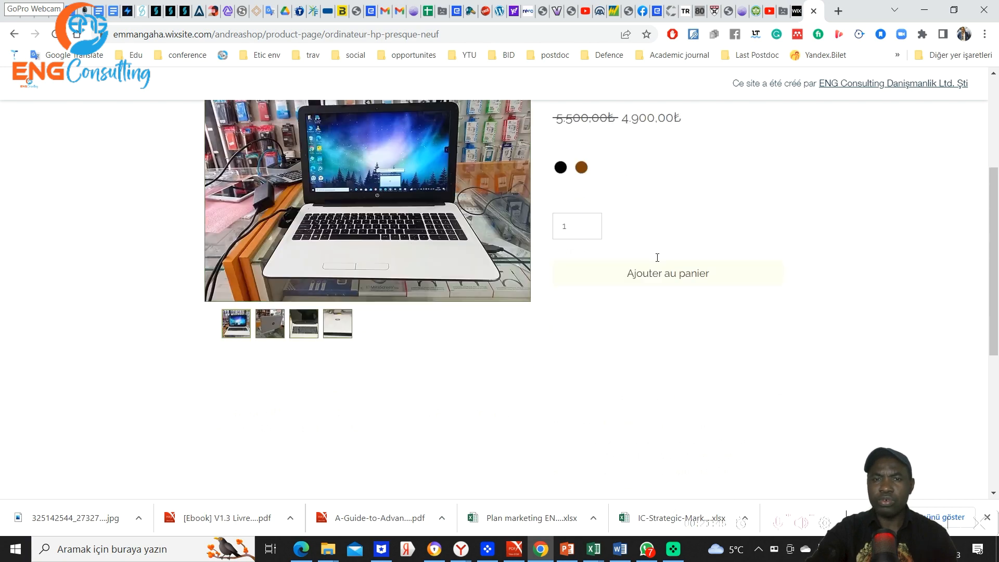
scroll(656, 256, "up", 4)
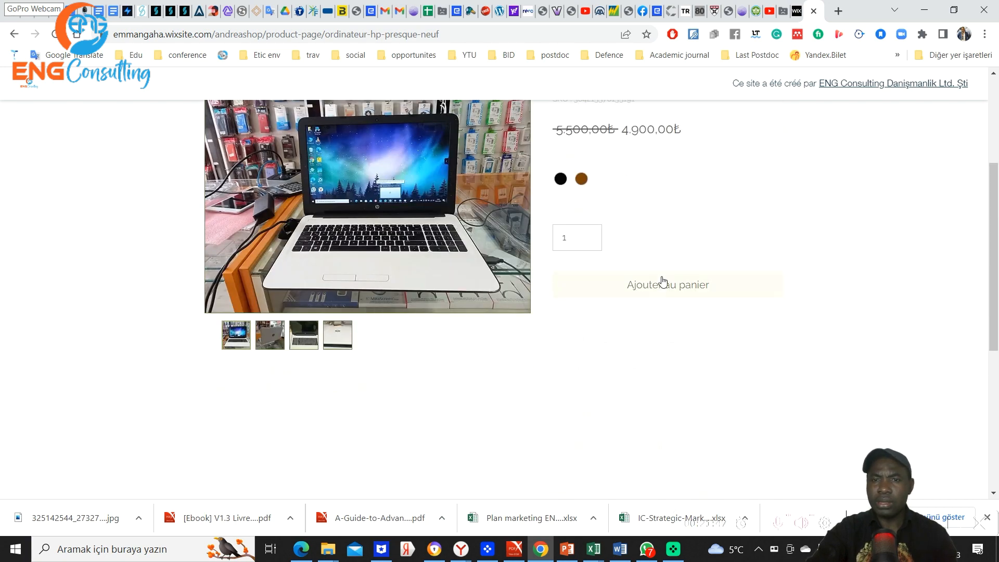
scroll(393, 243, "up", 2)
scroll(393, 243, "up", 2)
scroll(261, 340, "down", 4)
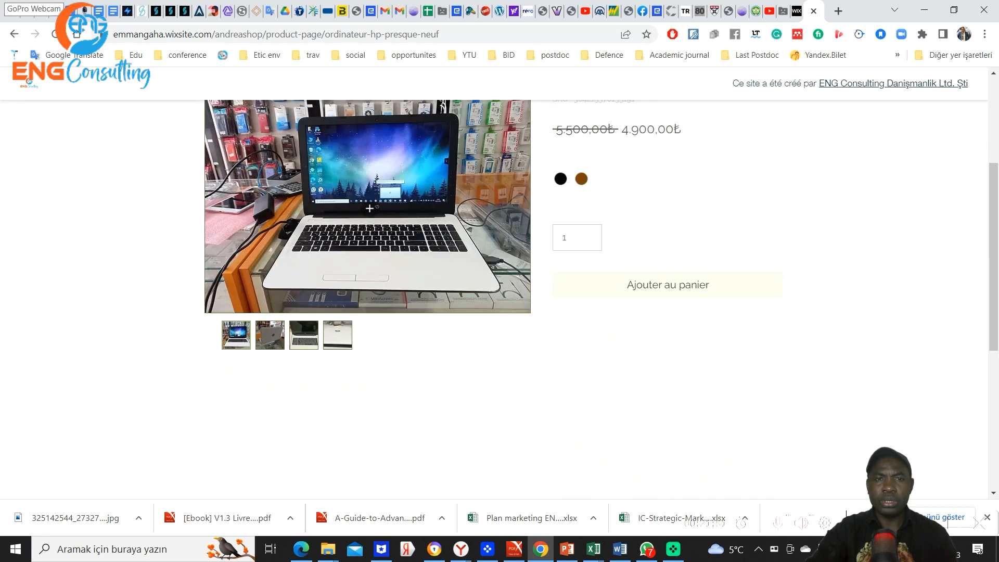
Browse the HP laptop's enlarged photos, close the gallery and look over the rest of its product page
left_click(370, 210)
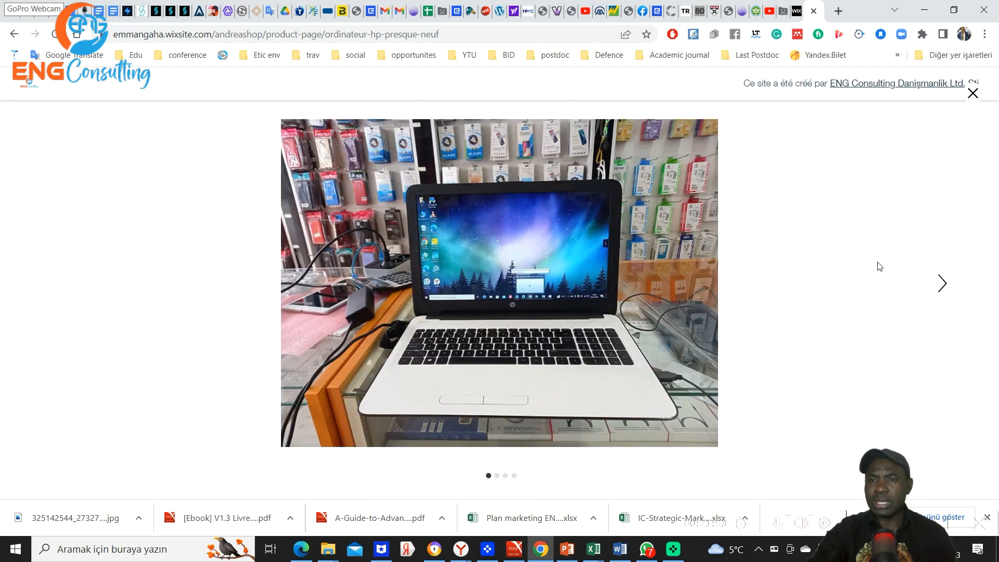
left_click(942, 285)
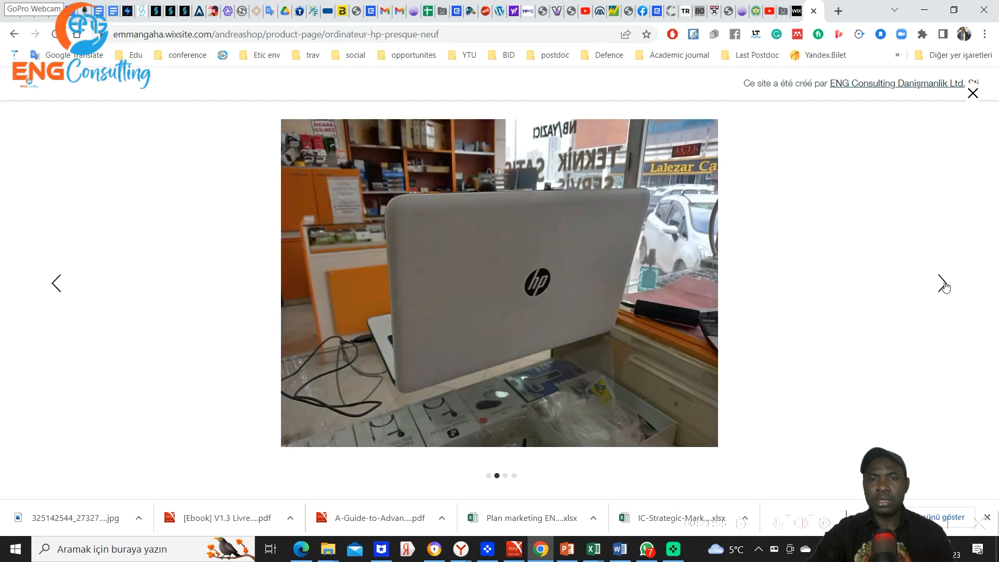
left_click(943, 286)
left_click(944, 286)
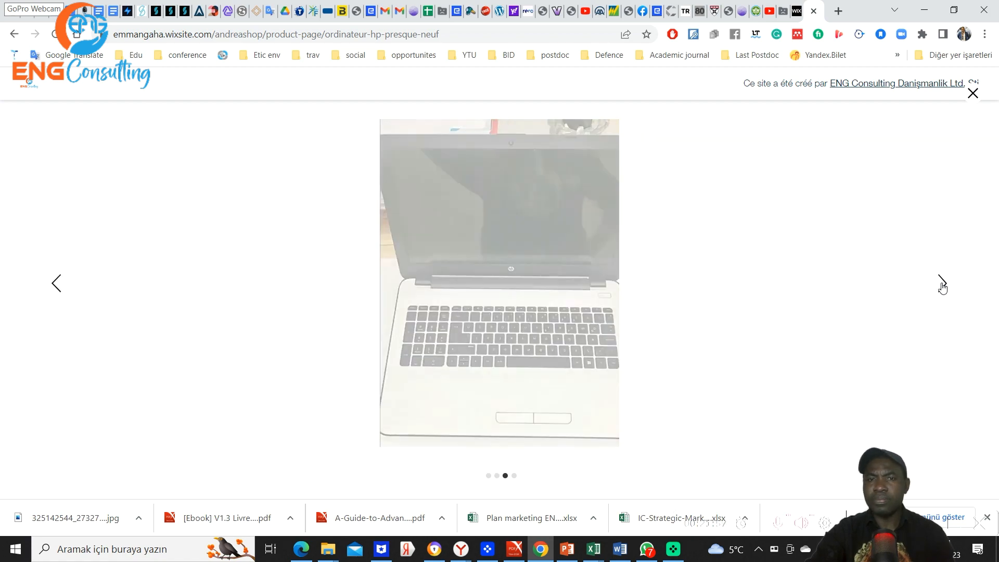
left_click(55, 283)
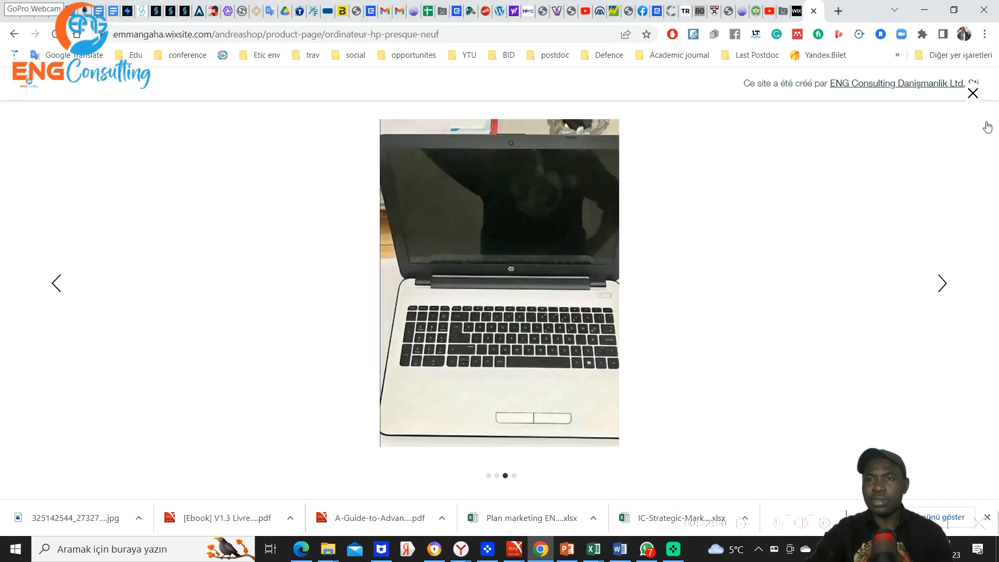
left_click(973, 93)
scroll(484, 329, "down", 4)
scroll(485, 329, "down", 5)
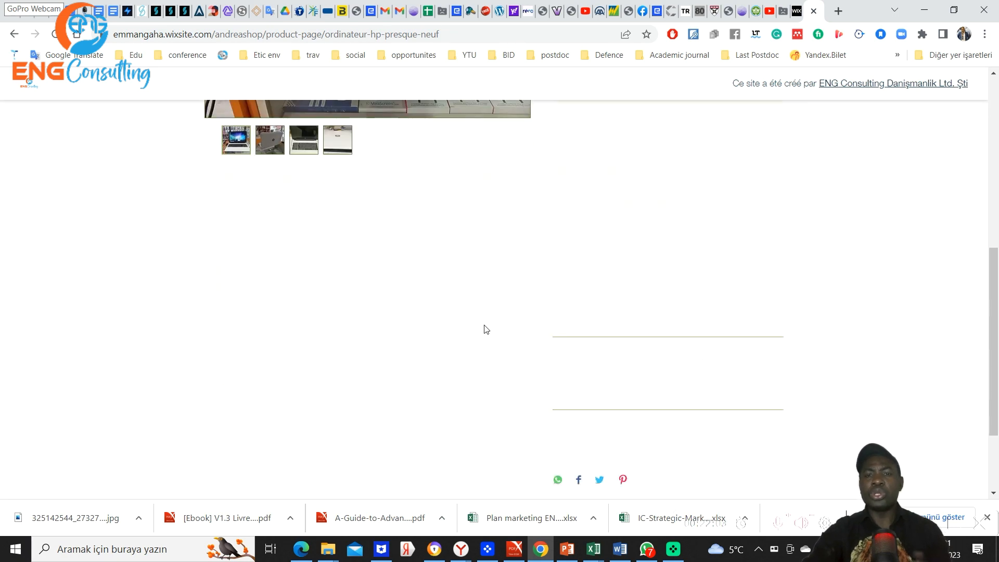
scroll(484, 324, "up", 10)
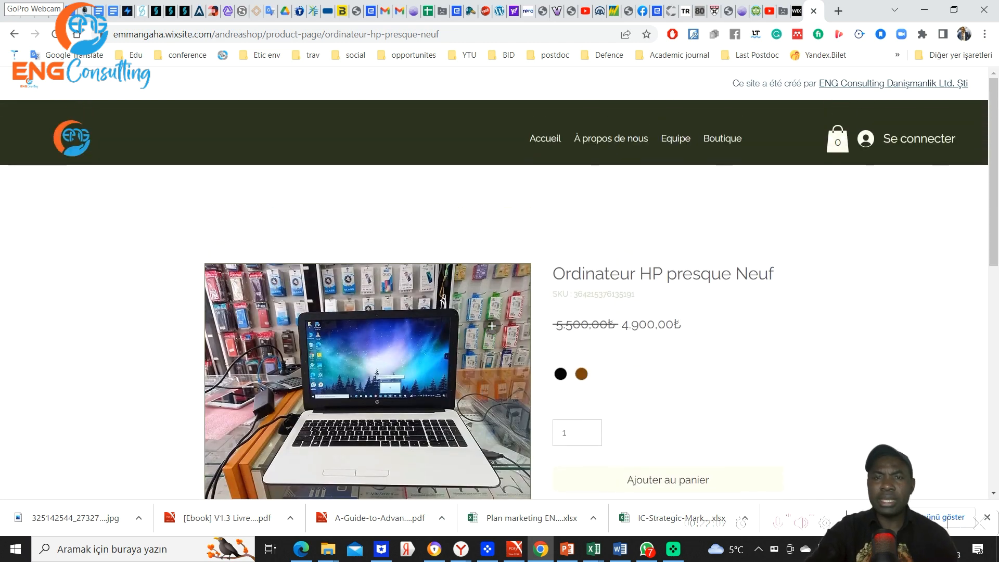
Select the black colour for the HP laptop and add one unit to the cart
scroll(492, 325, "down", 3)
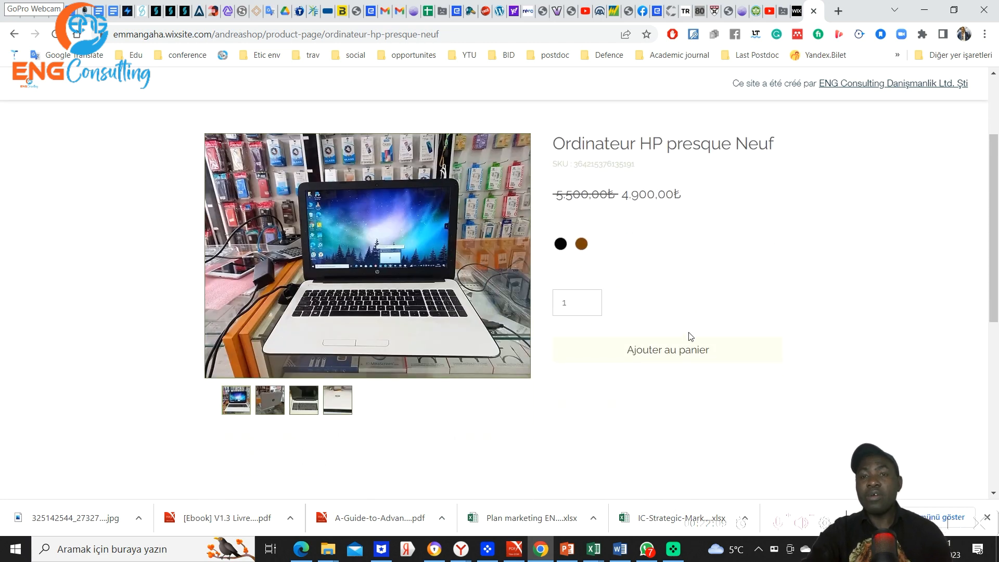
left_click(672, 356)
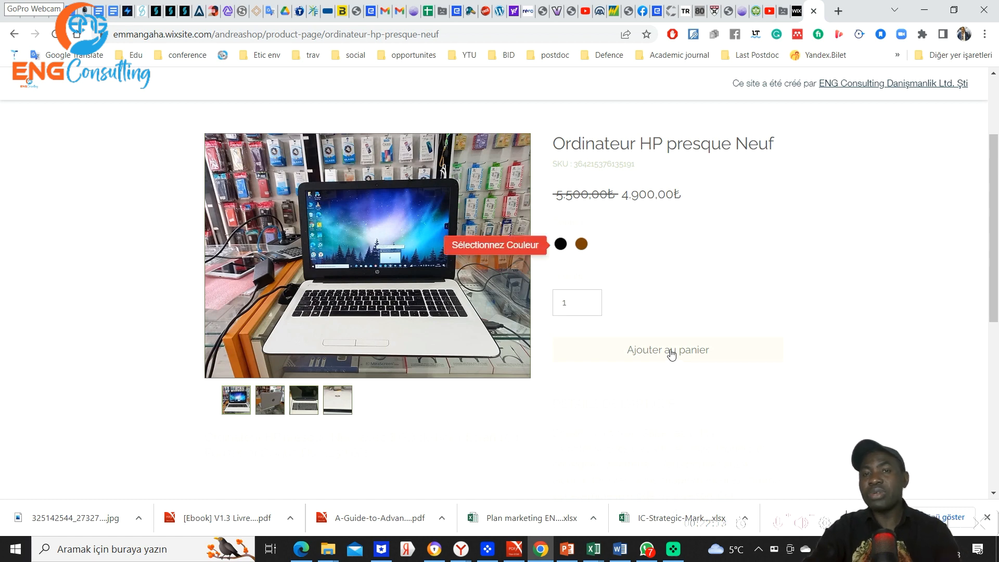
left_click(561, 243)
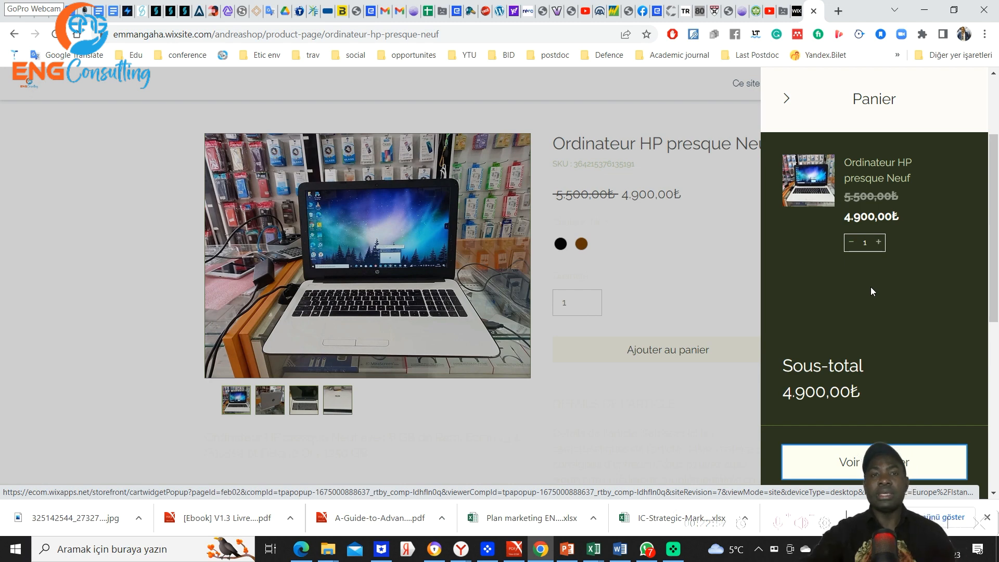
scroll(632, 283, "up", 3)
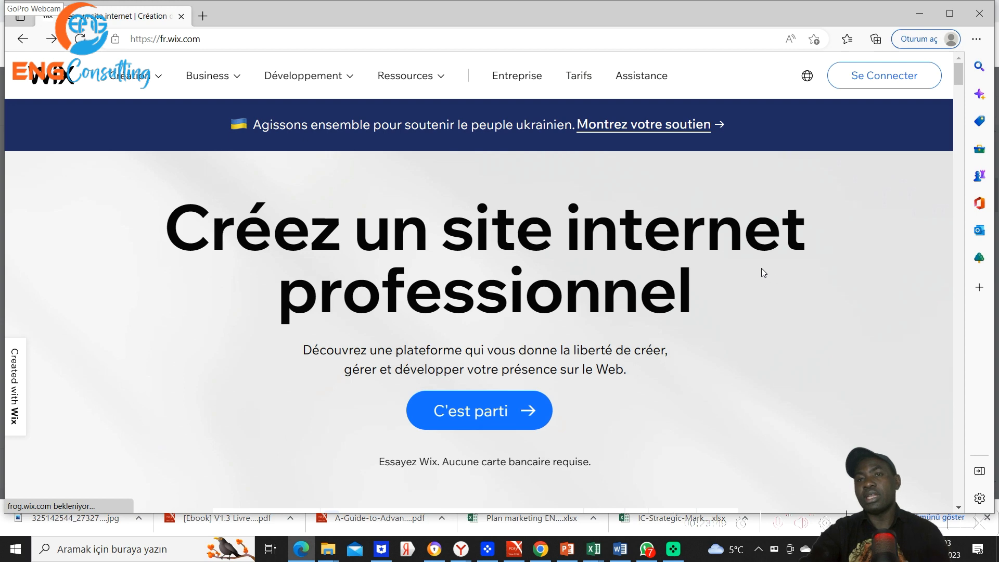
left_click(920, 16)
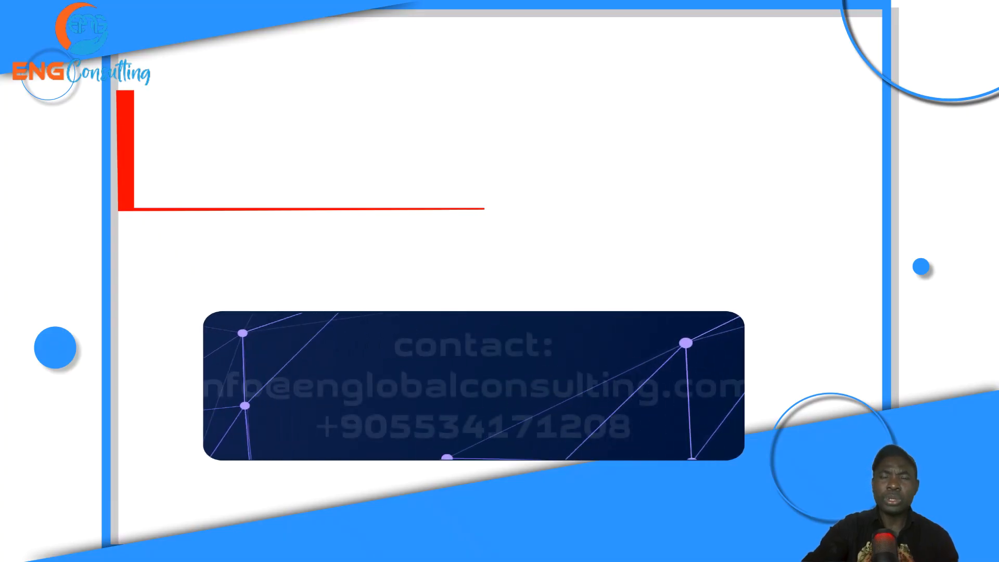